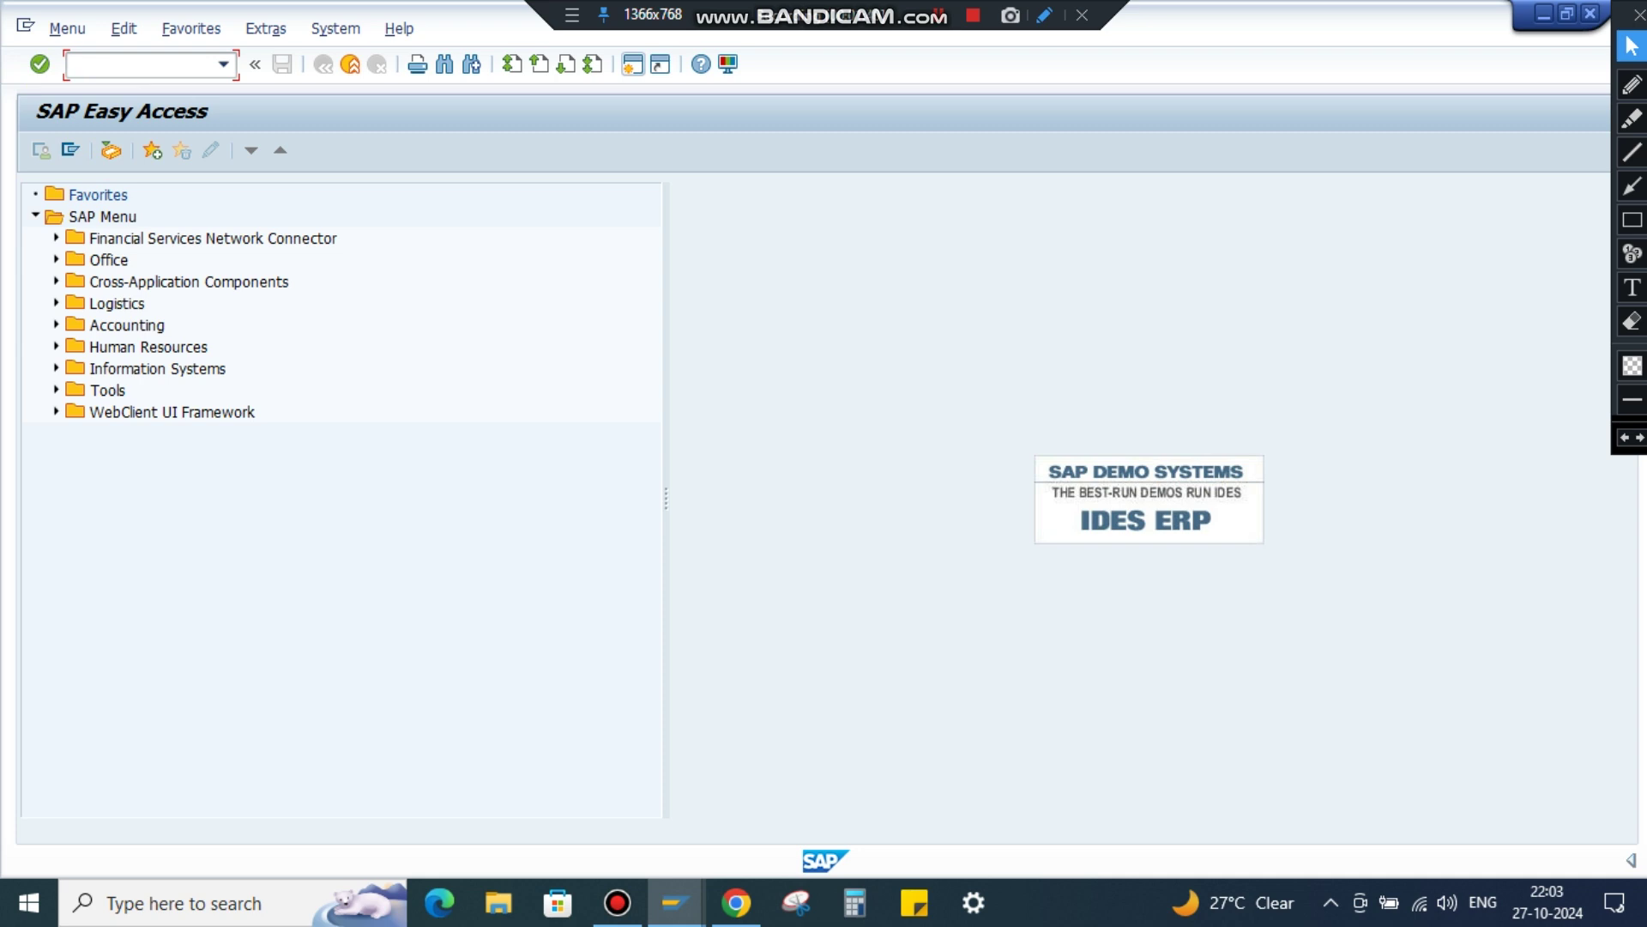
# Step: Open transaction ME5A and load the saved variant described as "PR list display for viewers"
pyautogui.write('ME5A')
pyautogui.press('Return')
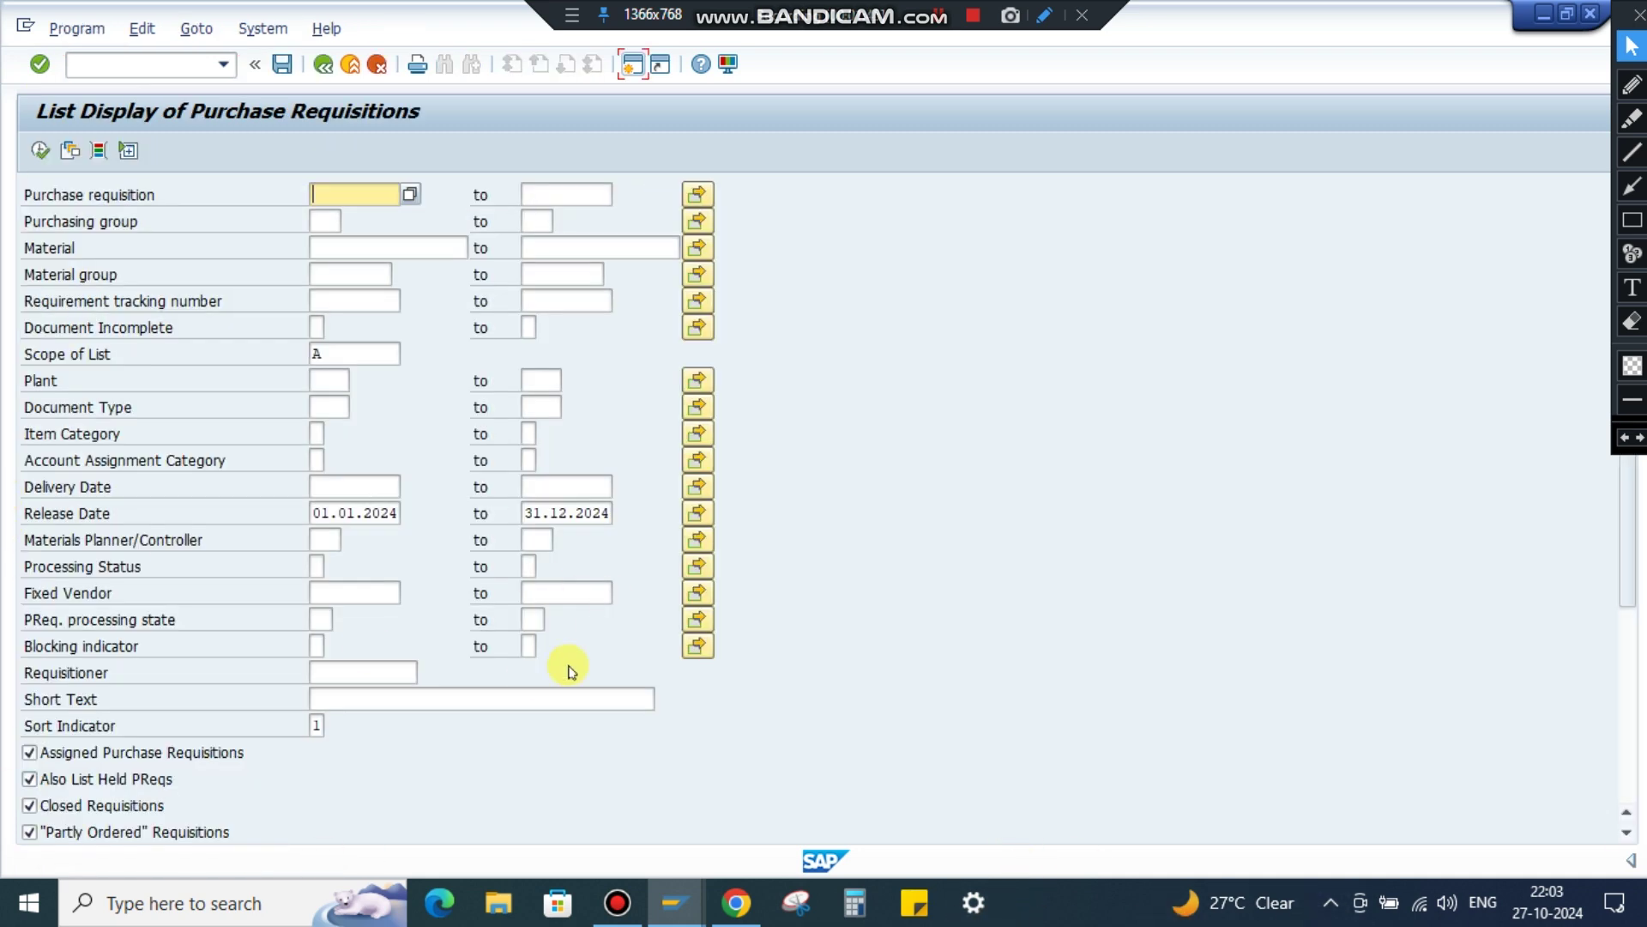
pyautogui.scroll(-3, 571, 671)
pyautogui.scroll(3, 571, 671)
pyautogui.click(70, 152)
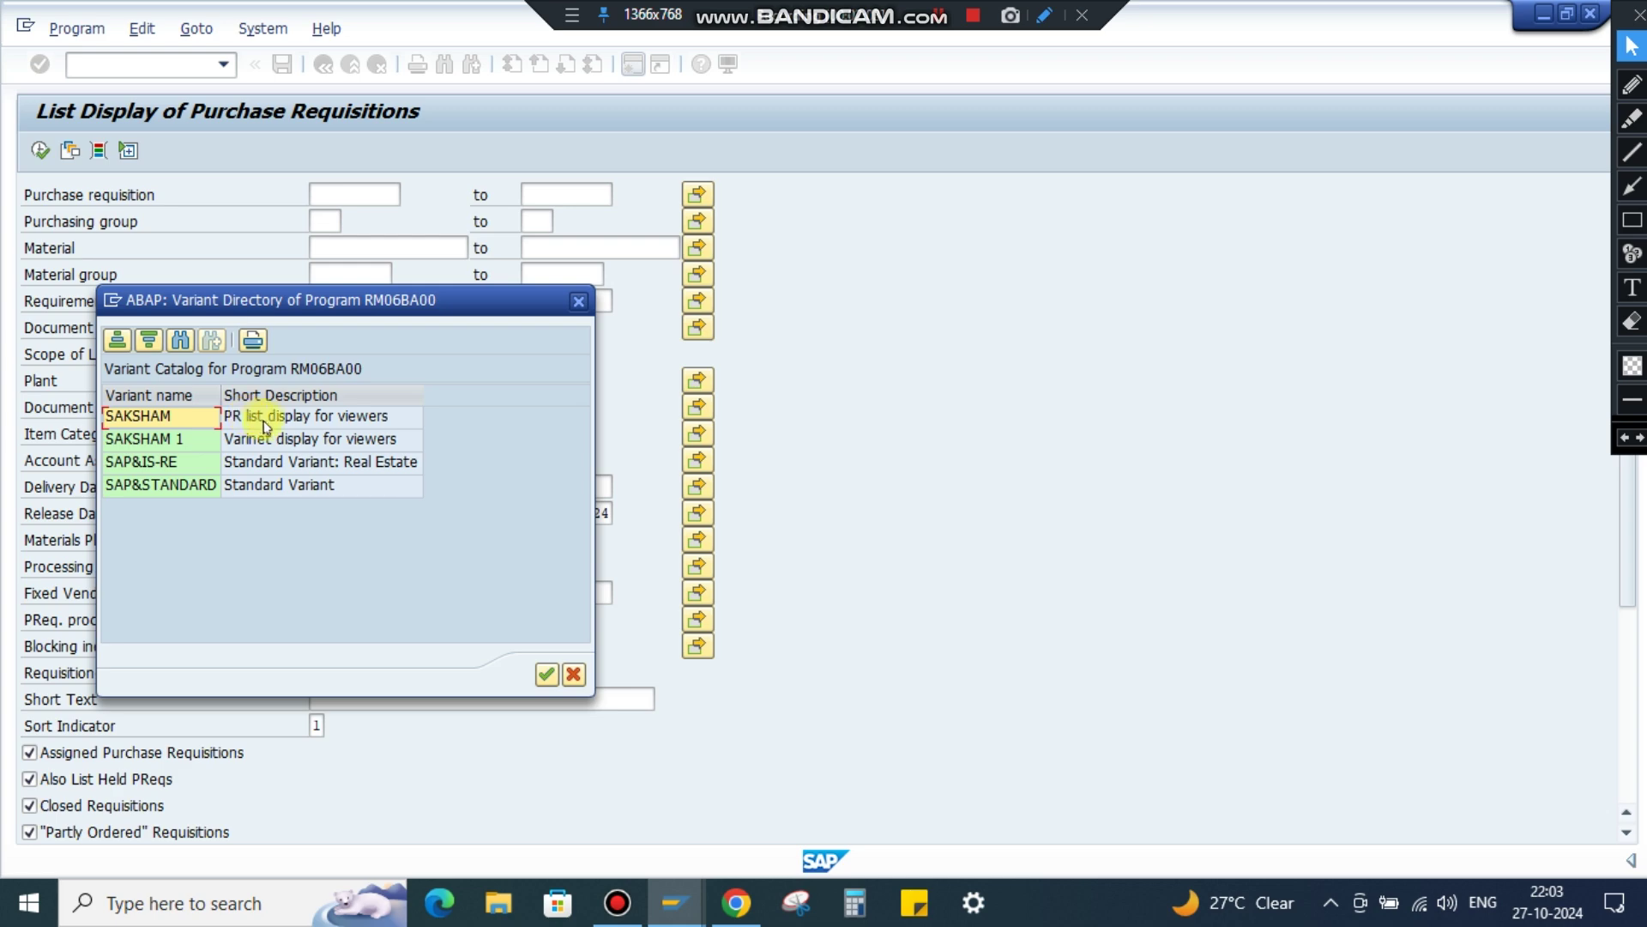
pyautogui.doubleClick(126, 422)
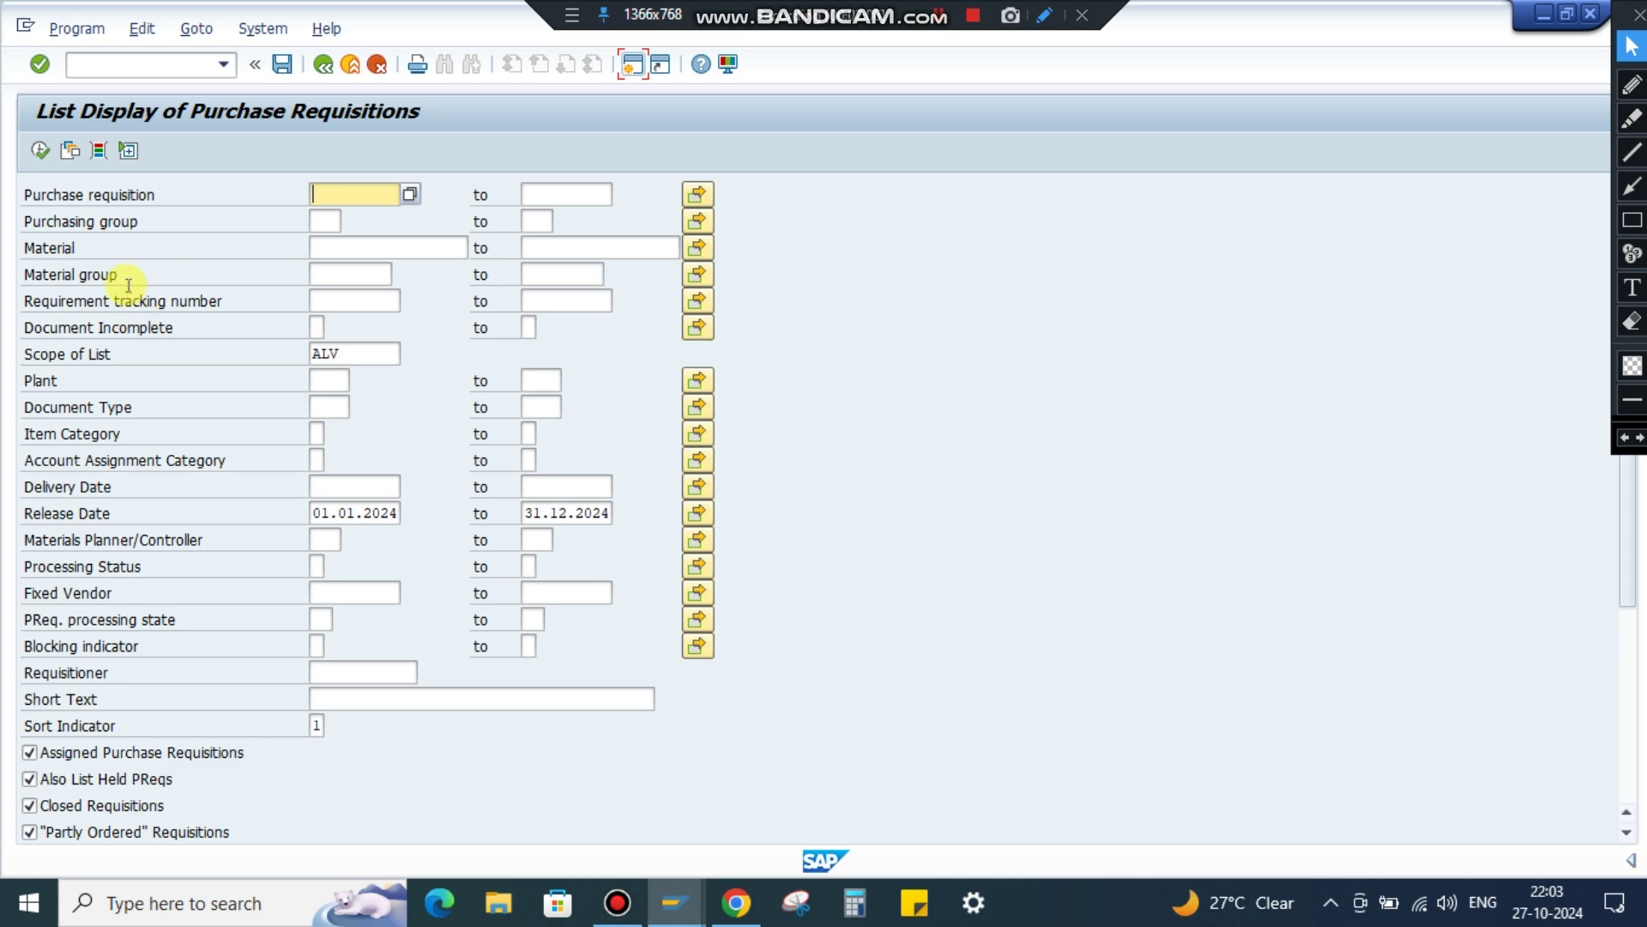
# Step: Run the purchase requisition list with the loaded variant, review the results and return to the selection criteria
pyautogui.click(40, 150)
pyautogui.click(39, 150)
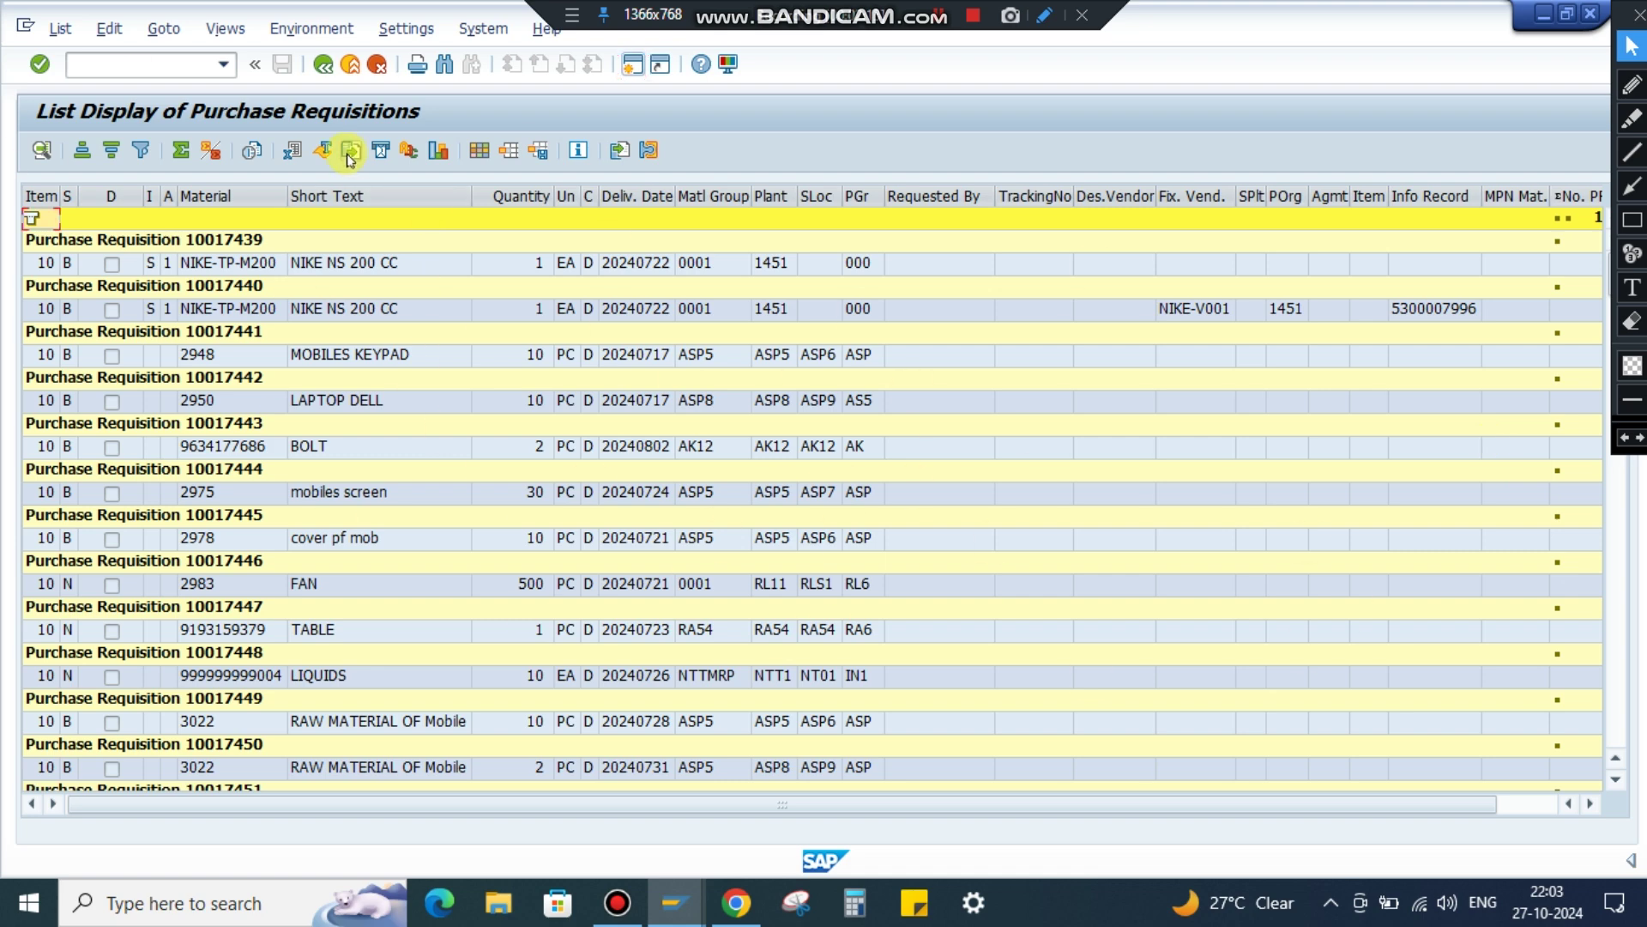
pyautogui.click(323, 66)
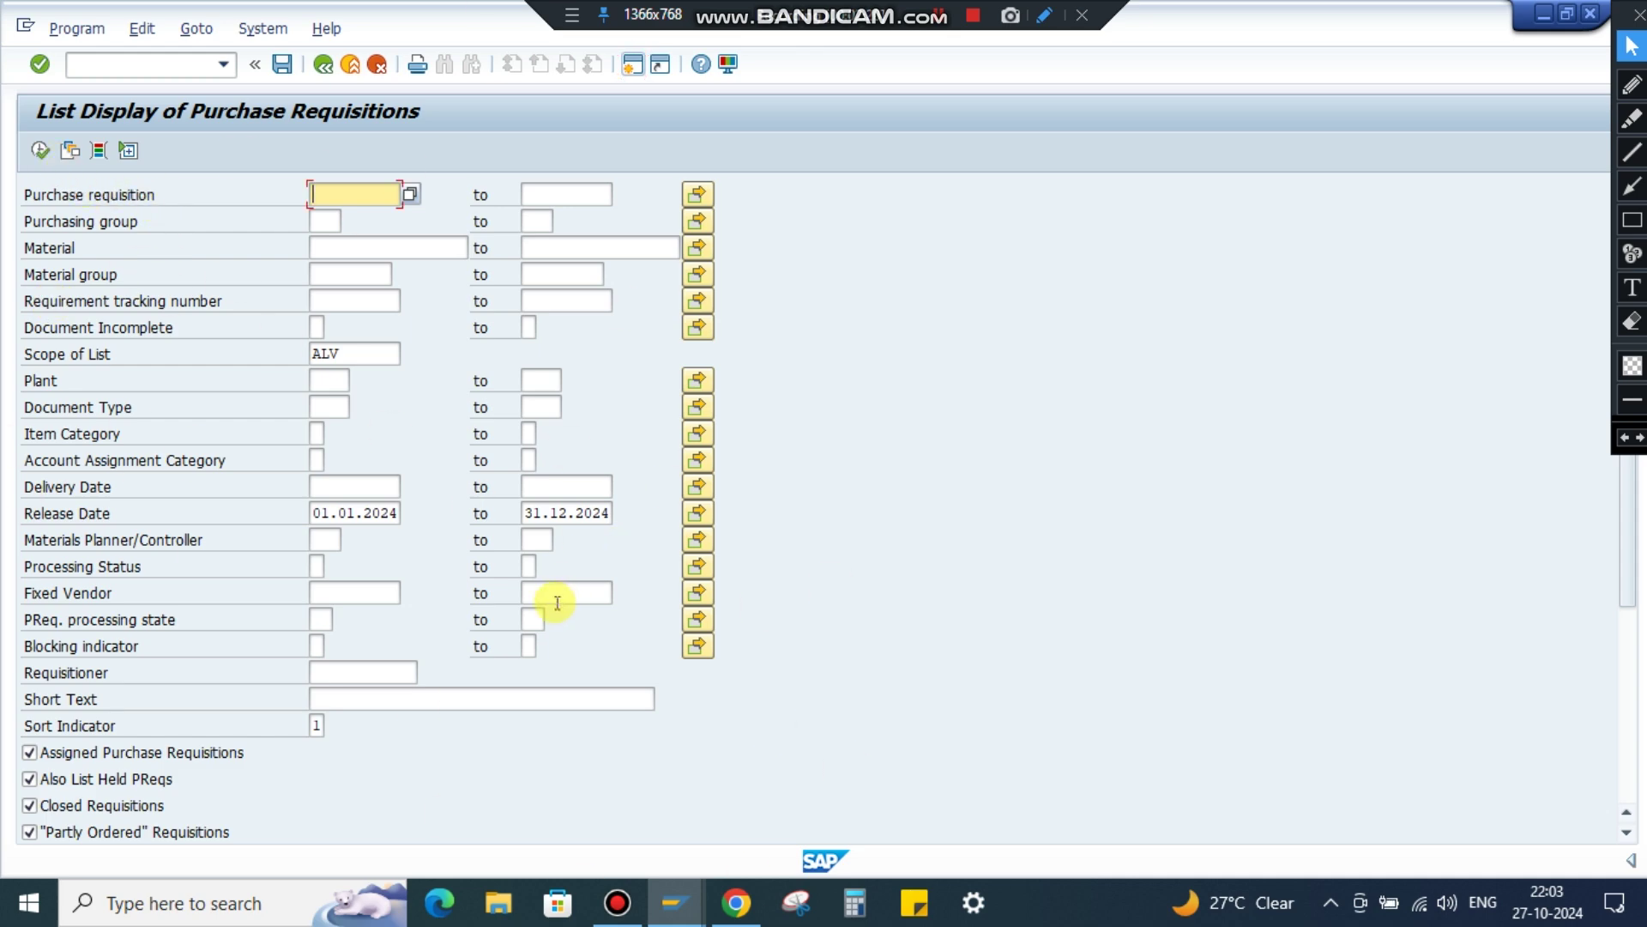
pyautogui.scroll(-5, 156, 656)
pyautogui.scroll(5, 139, 710)
pyautogui.click(40, 151)
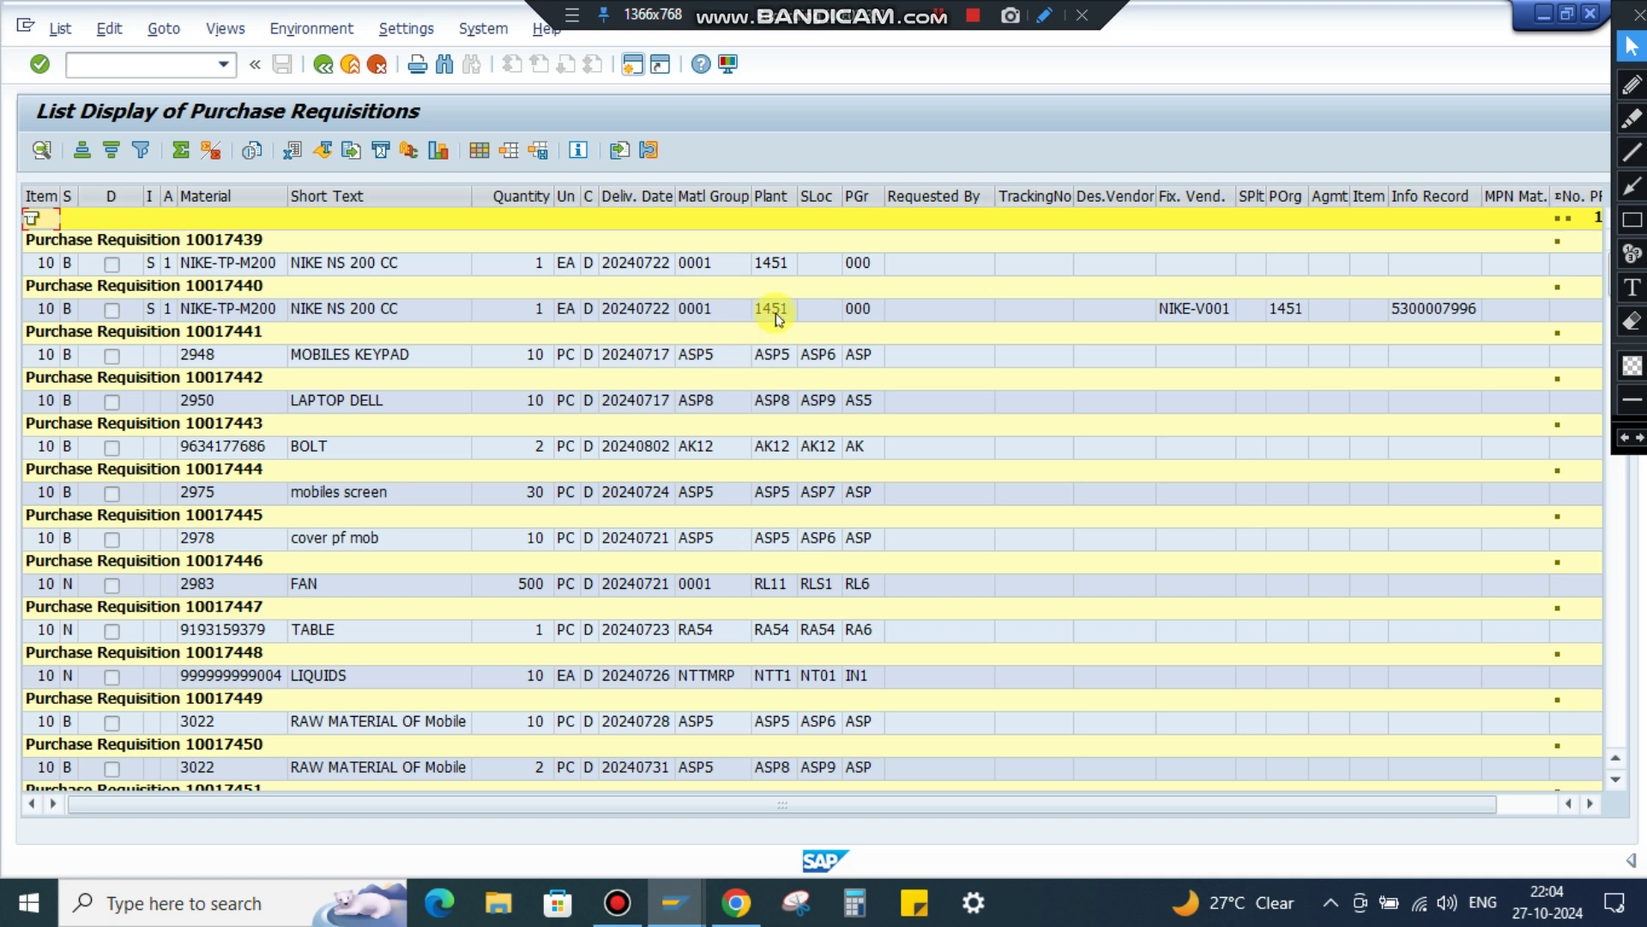
pyautogui.click(323, 65)
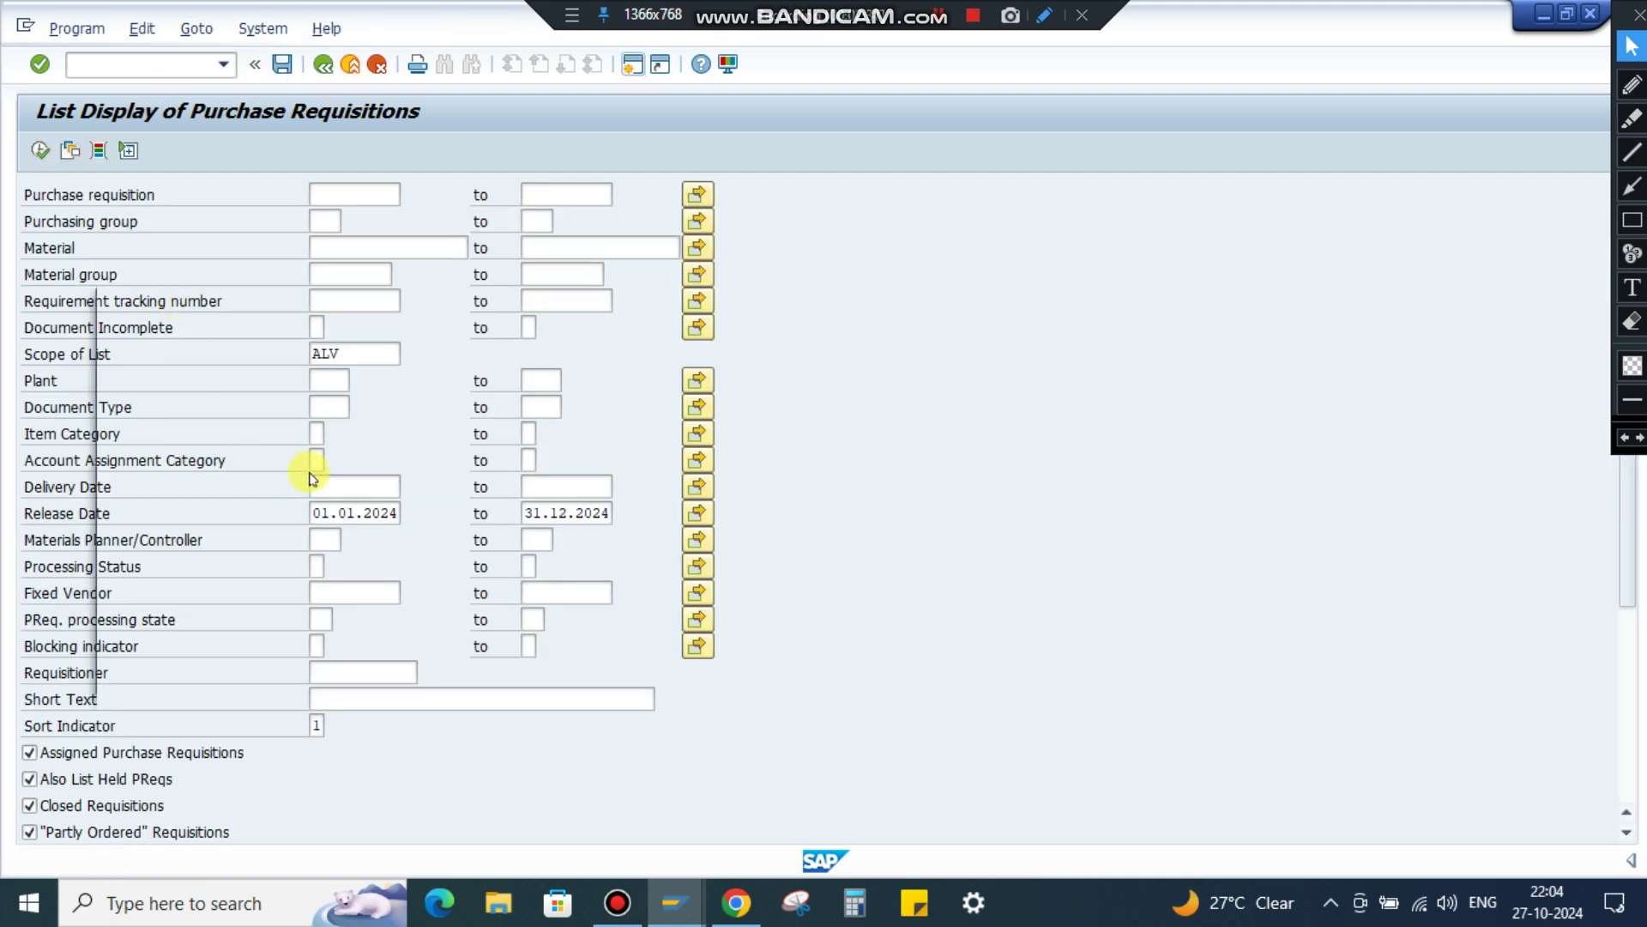
# Step: Reload the "PR list display for viewers" variant and enter plant 1451 as a selection criterion
pyautogui.hotkey('shift', 'F5')
pyautogui.doubleClick(156, 419)
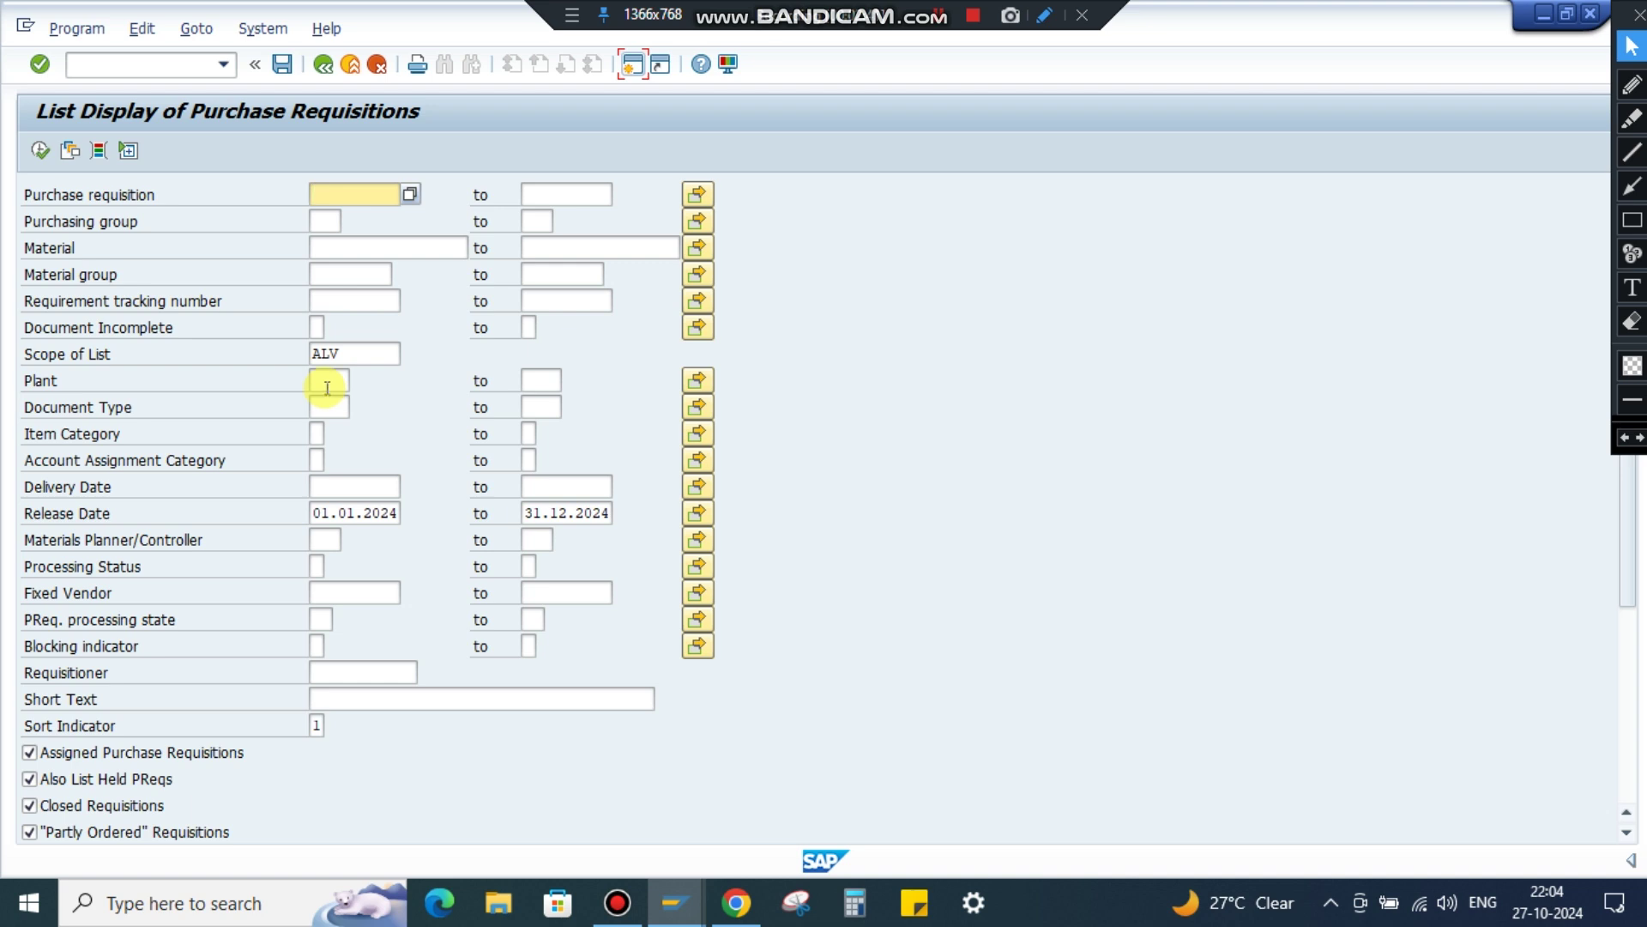
pyautogui.click(327, 388)
pyautogui.write('145')
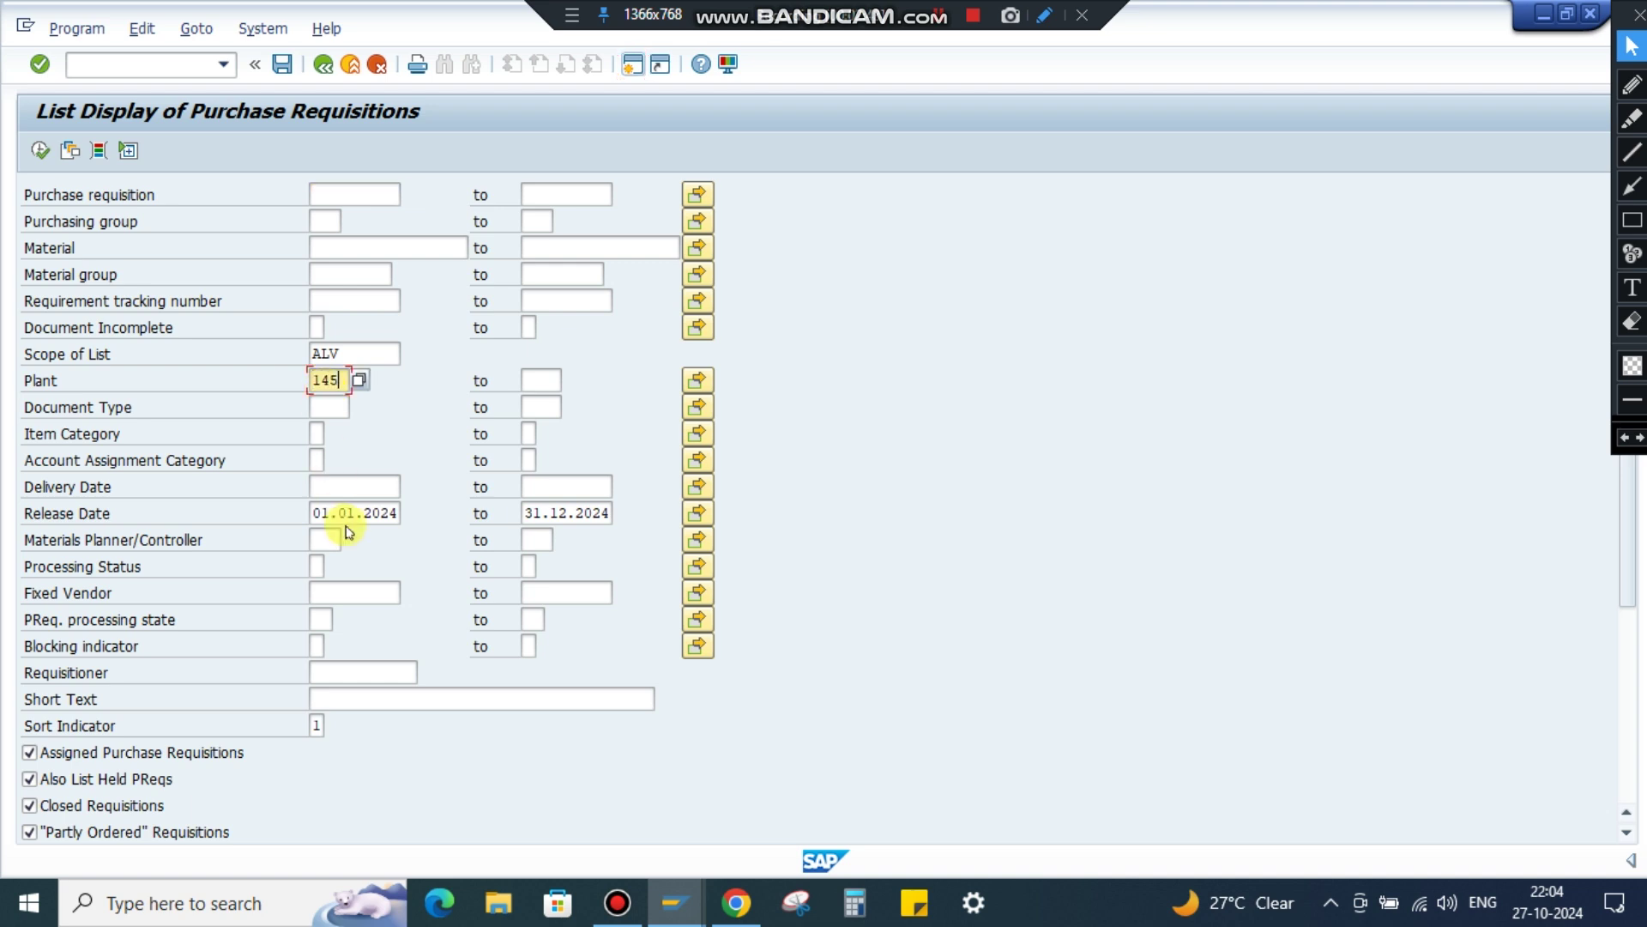
pyautogui.write('1')
# Step: Load the "PR list display for viewers" variant again and set the plant to 1451
pyautogui.click(70, 152)
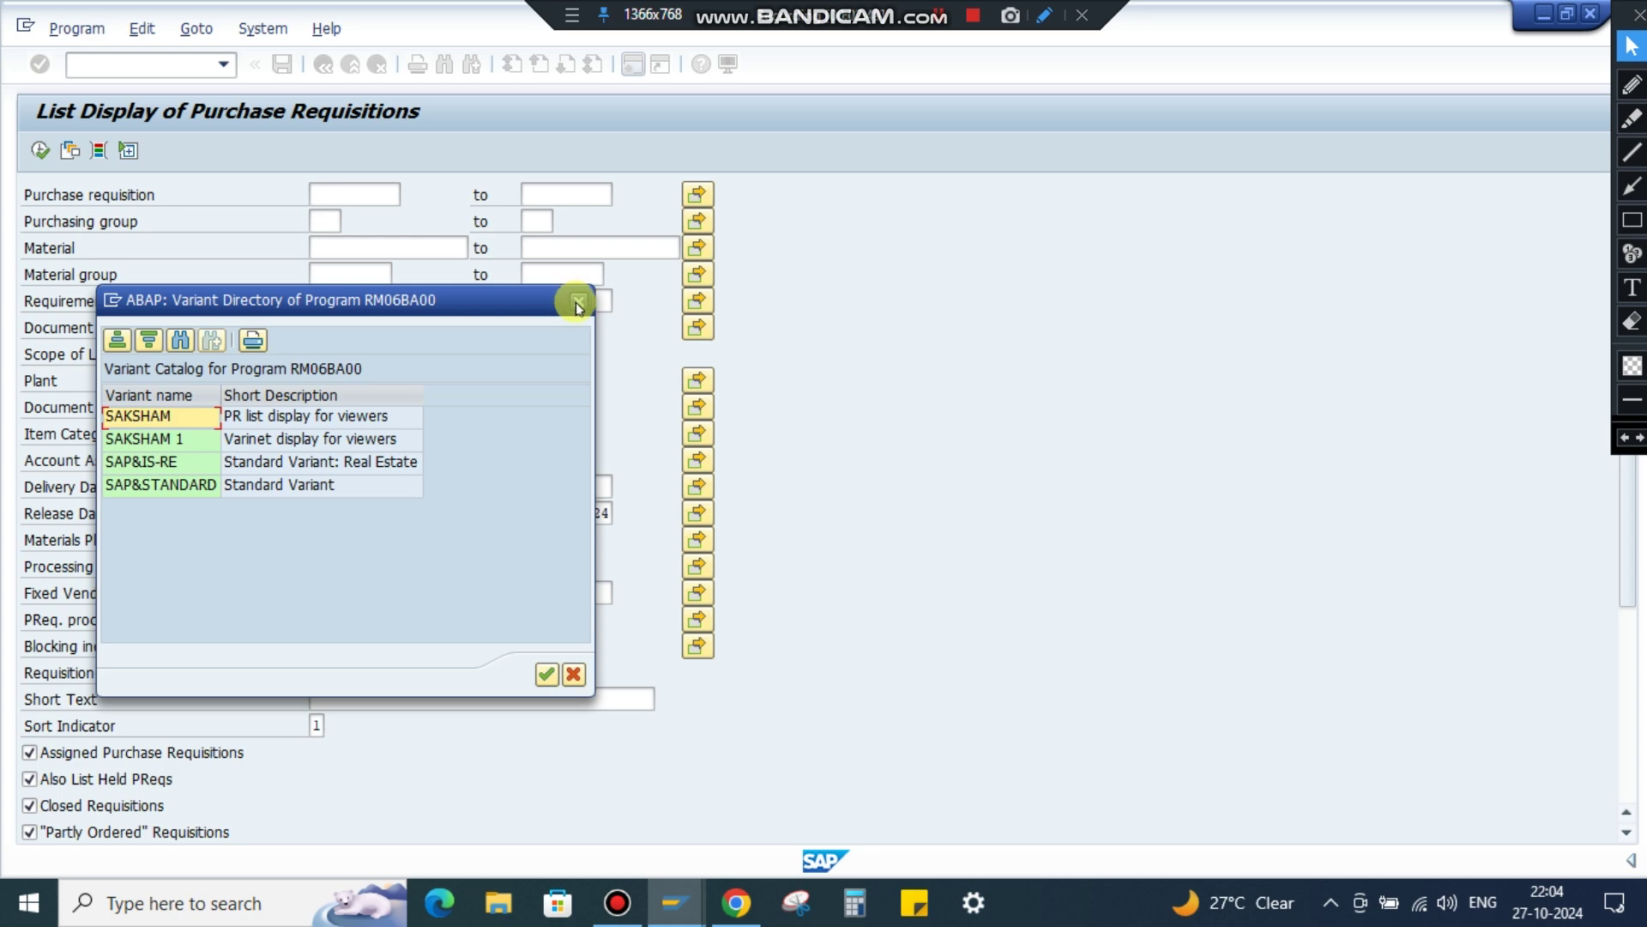
pyautogui.doubleClick(140, 416)
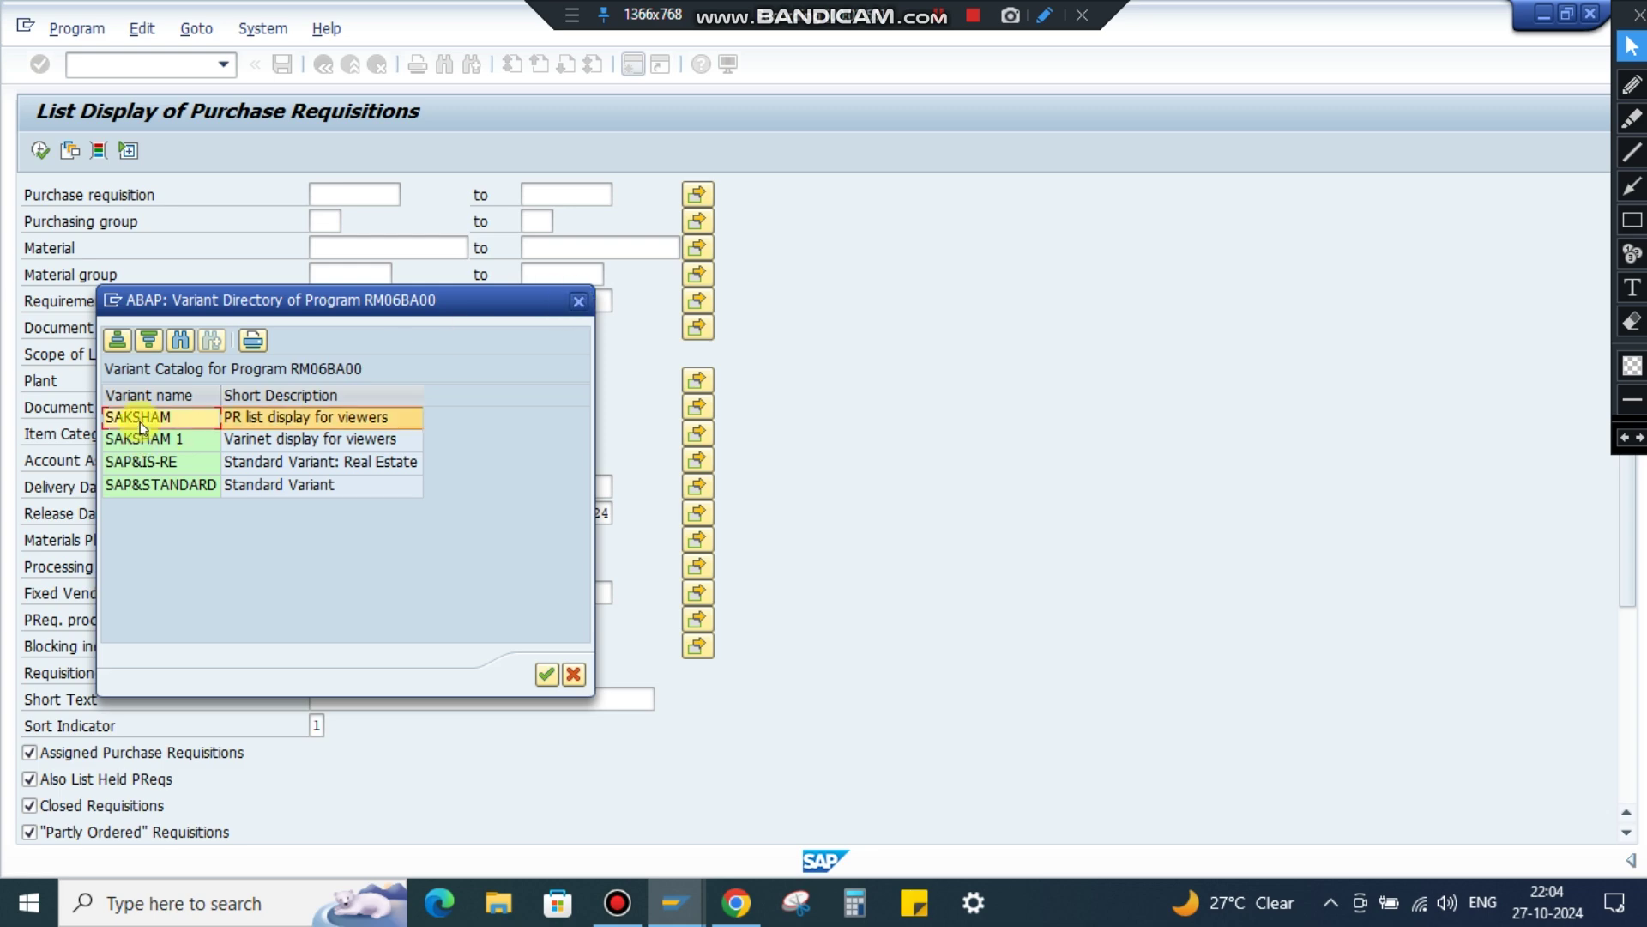
pyautogui.click(347, 381)
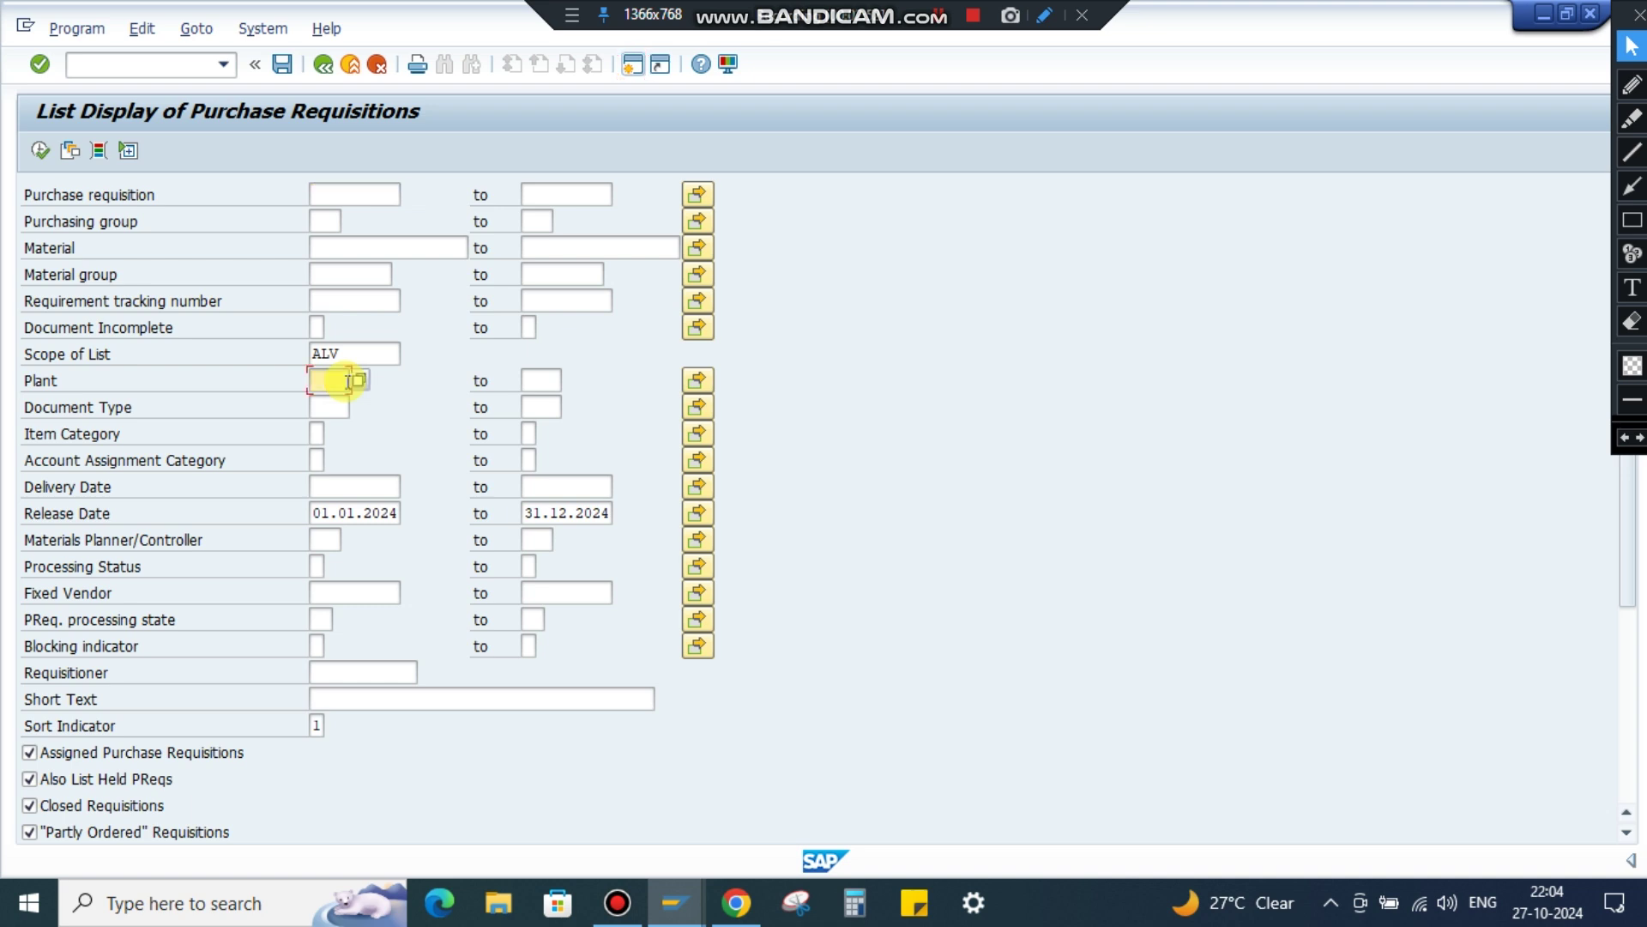
pyautogui.write('145')
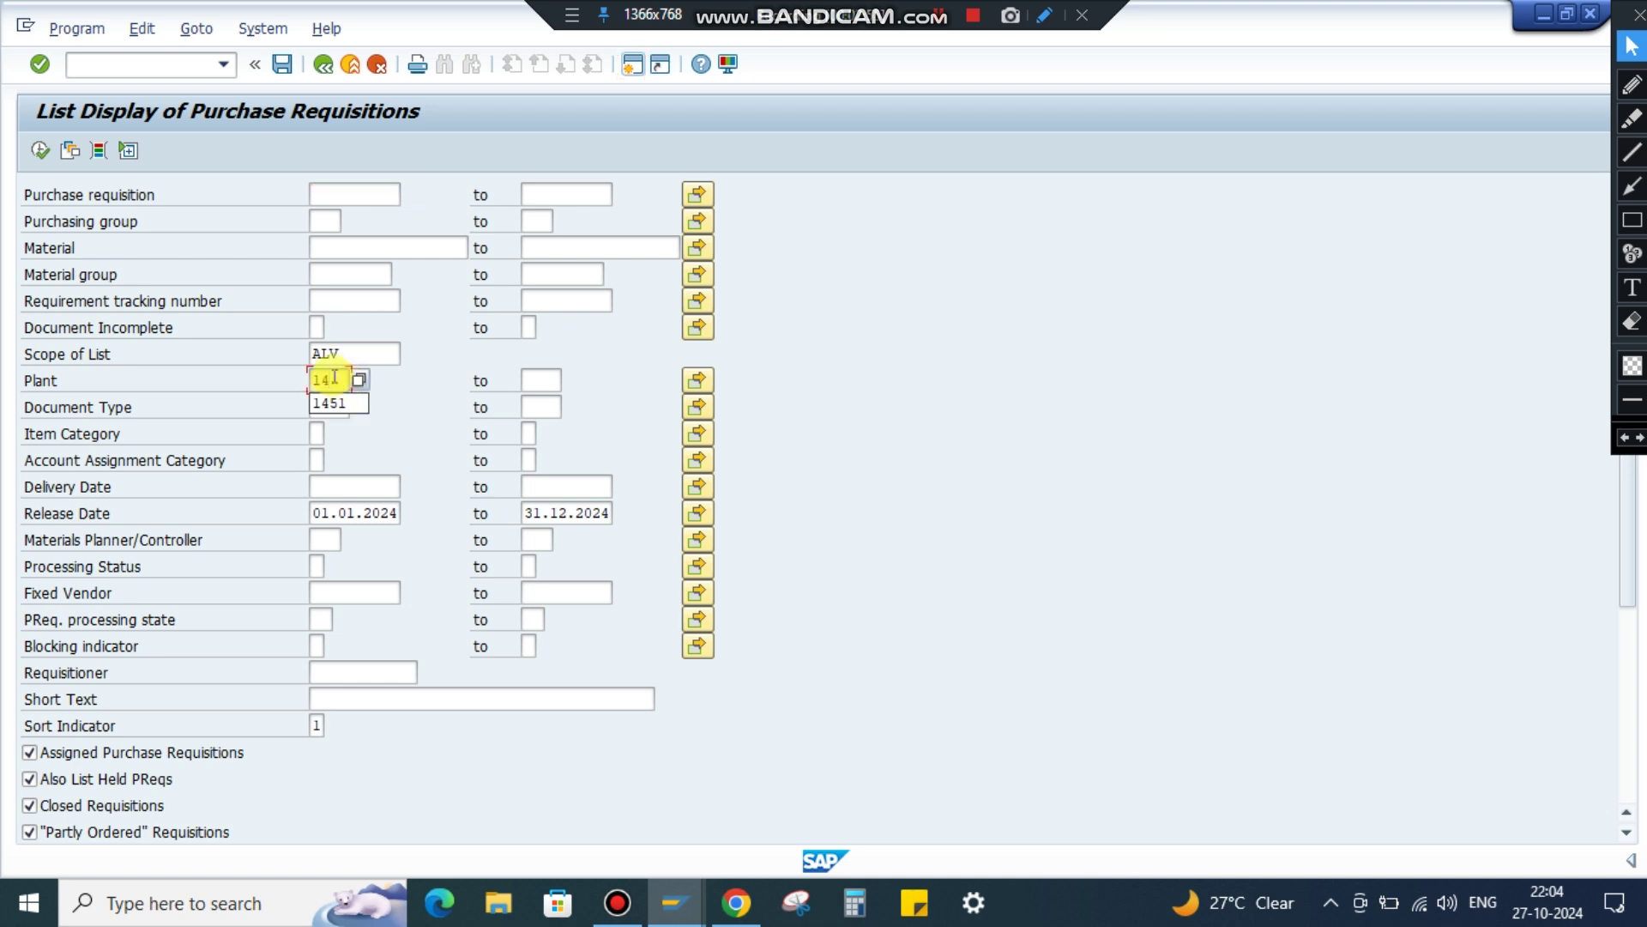
pyautogui.click(339, 404)
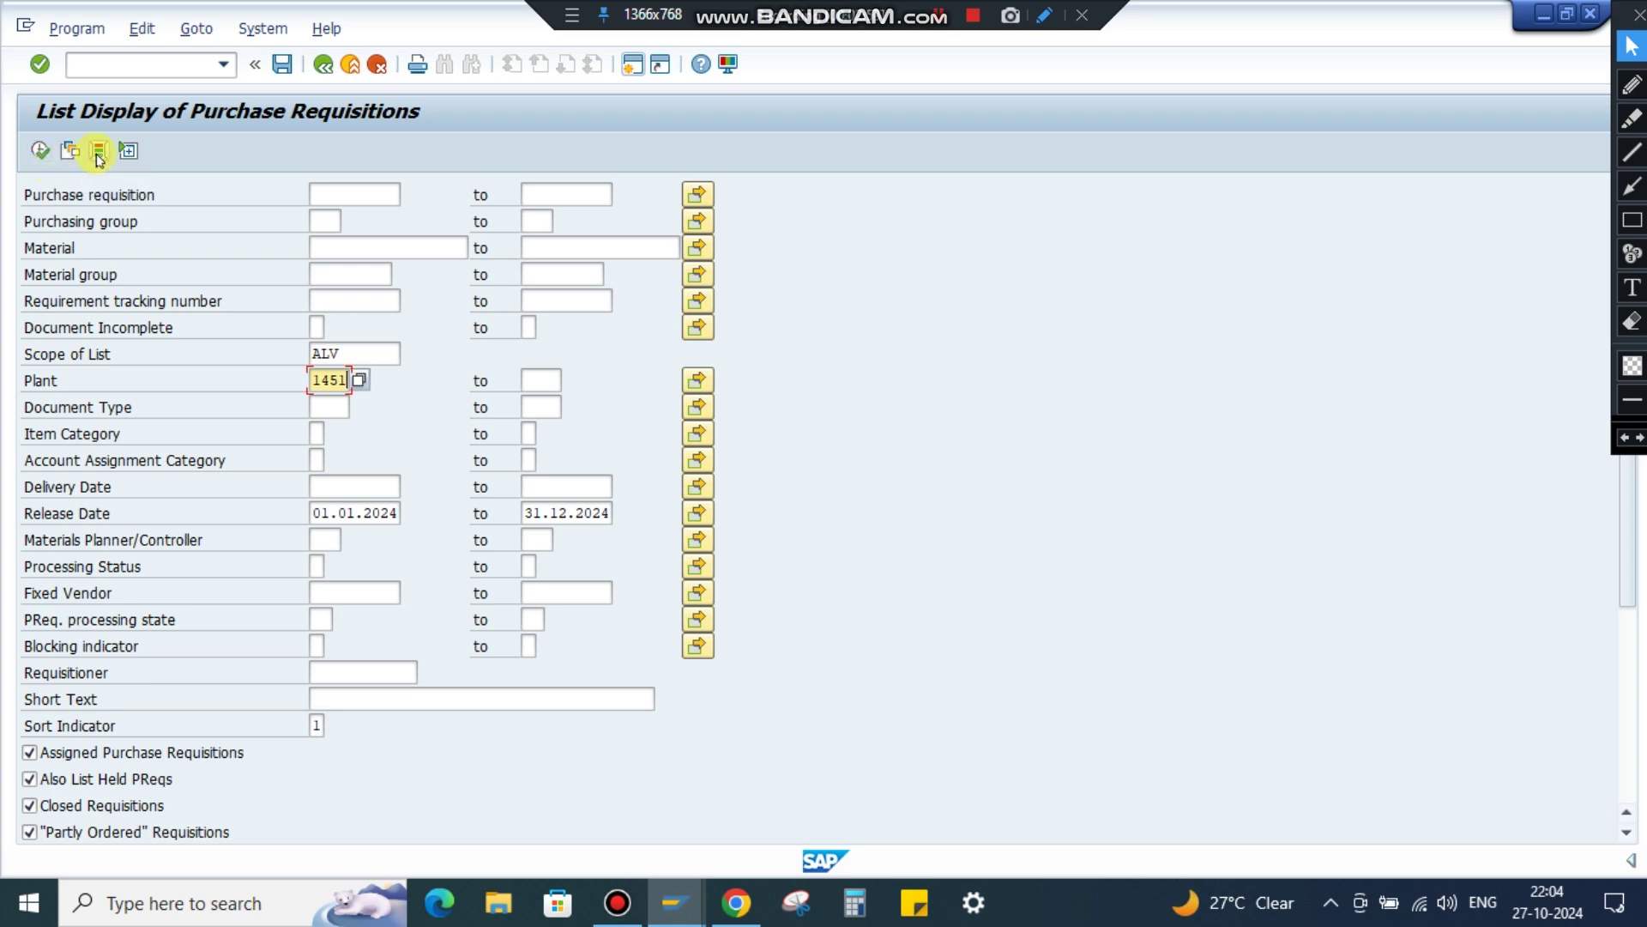
# Step: Display the purchase requisitions for plant 1451 and look over the variant catalog back on the selection screen
pyautogui.click(45, 153)
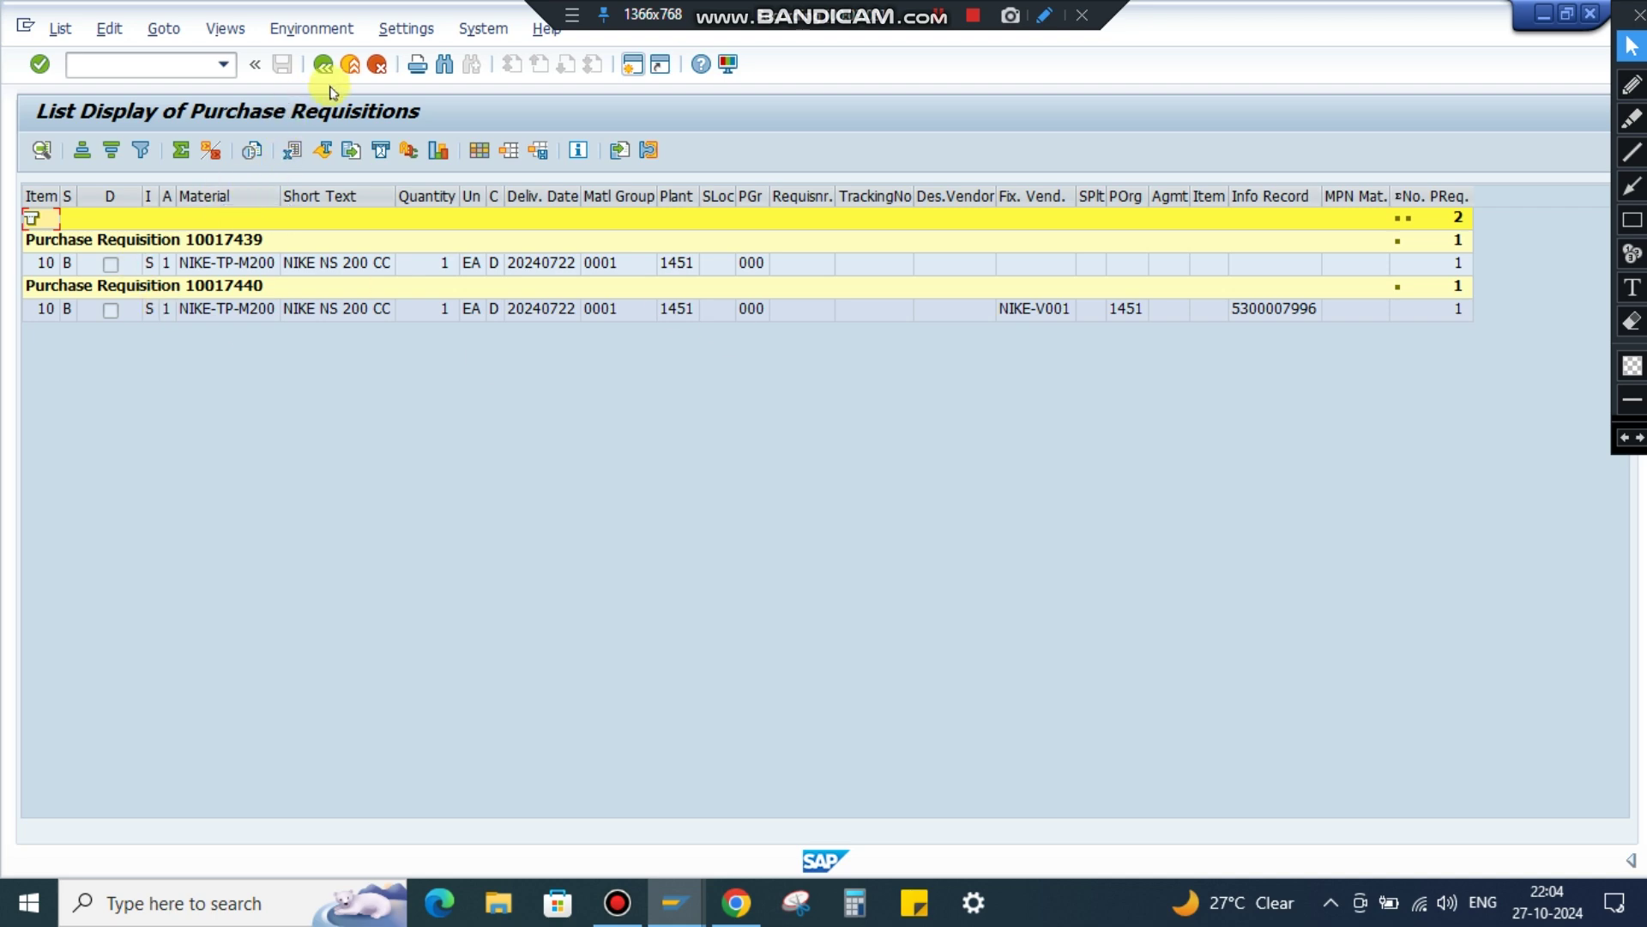
pyautogui.click(323, 66)
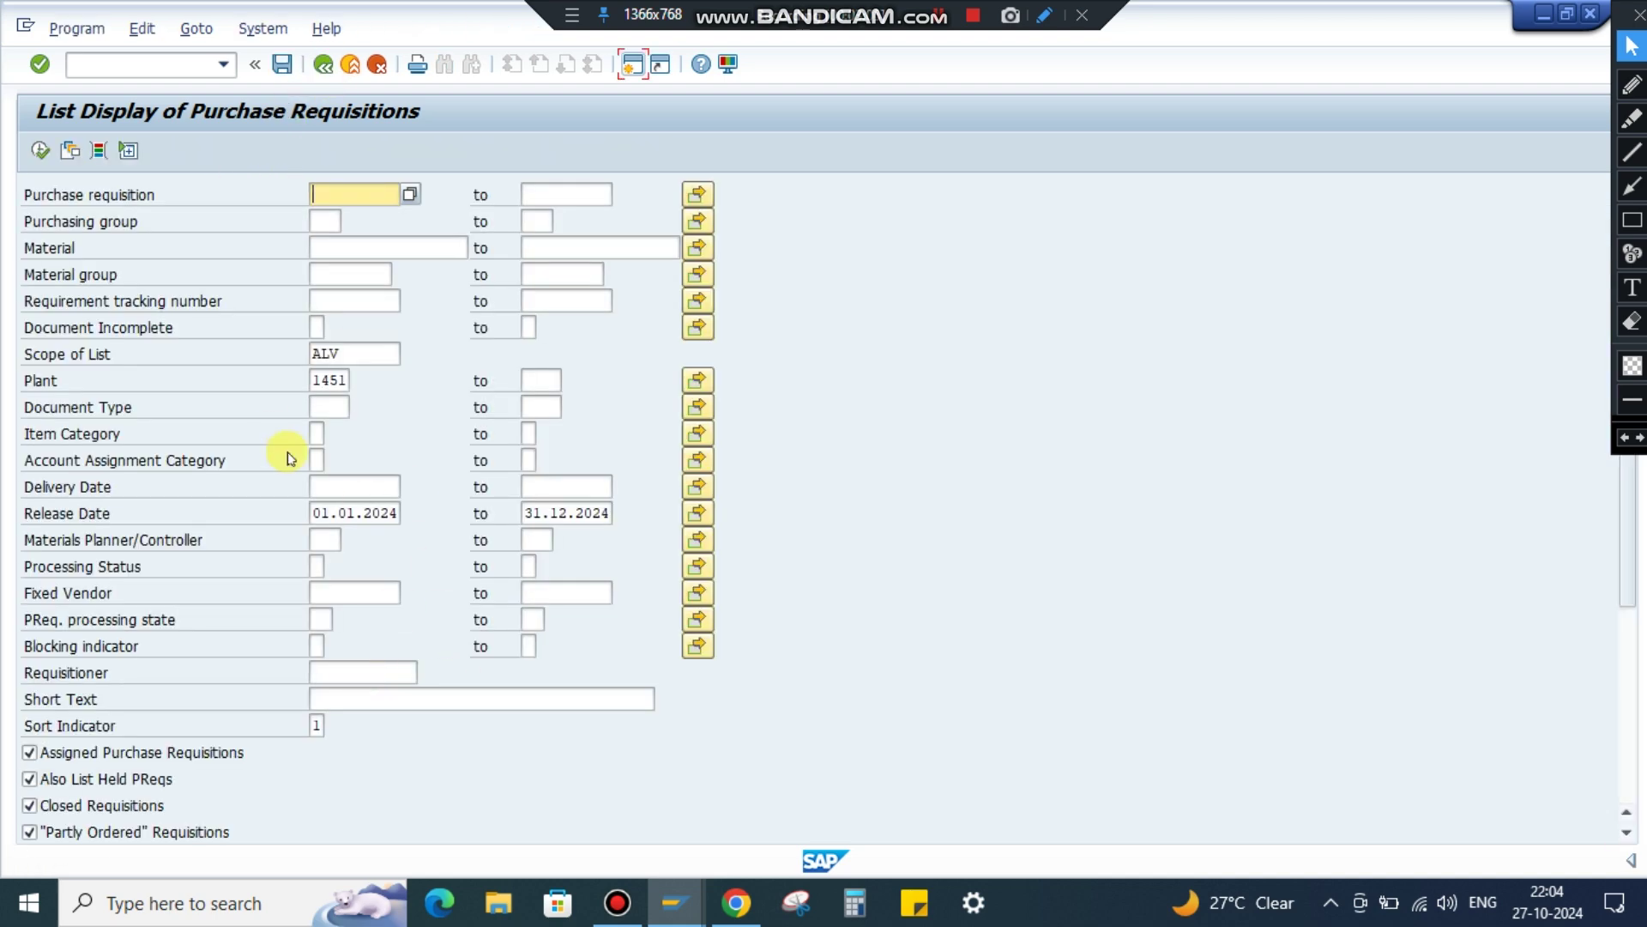
pyautogui.click(73, 151)
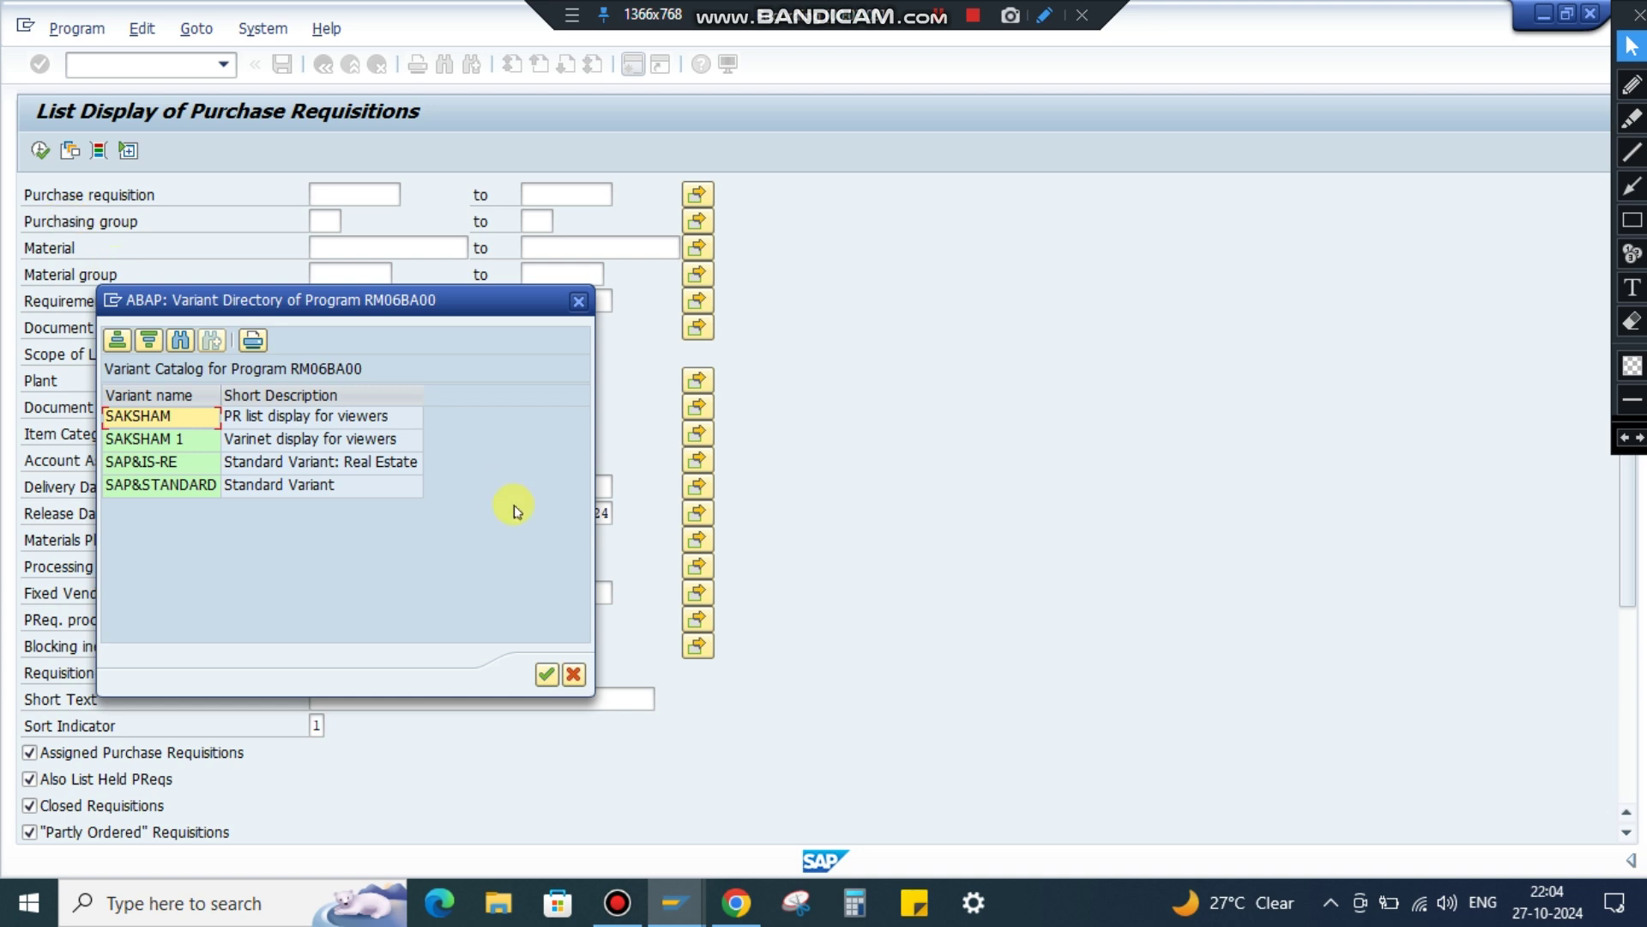
pyautogui.click(578, 301)
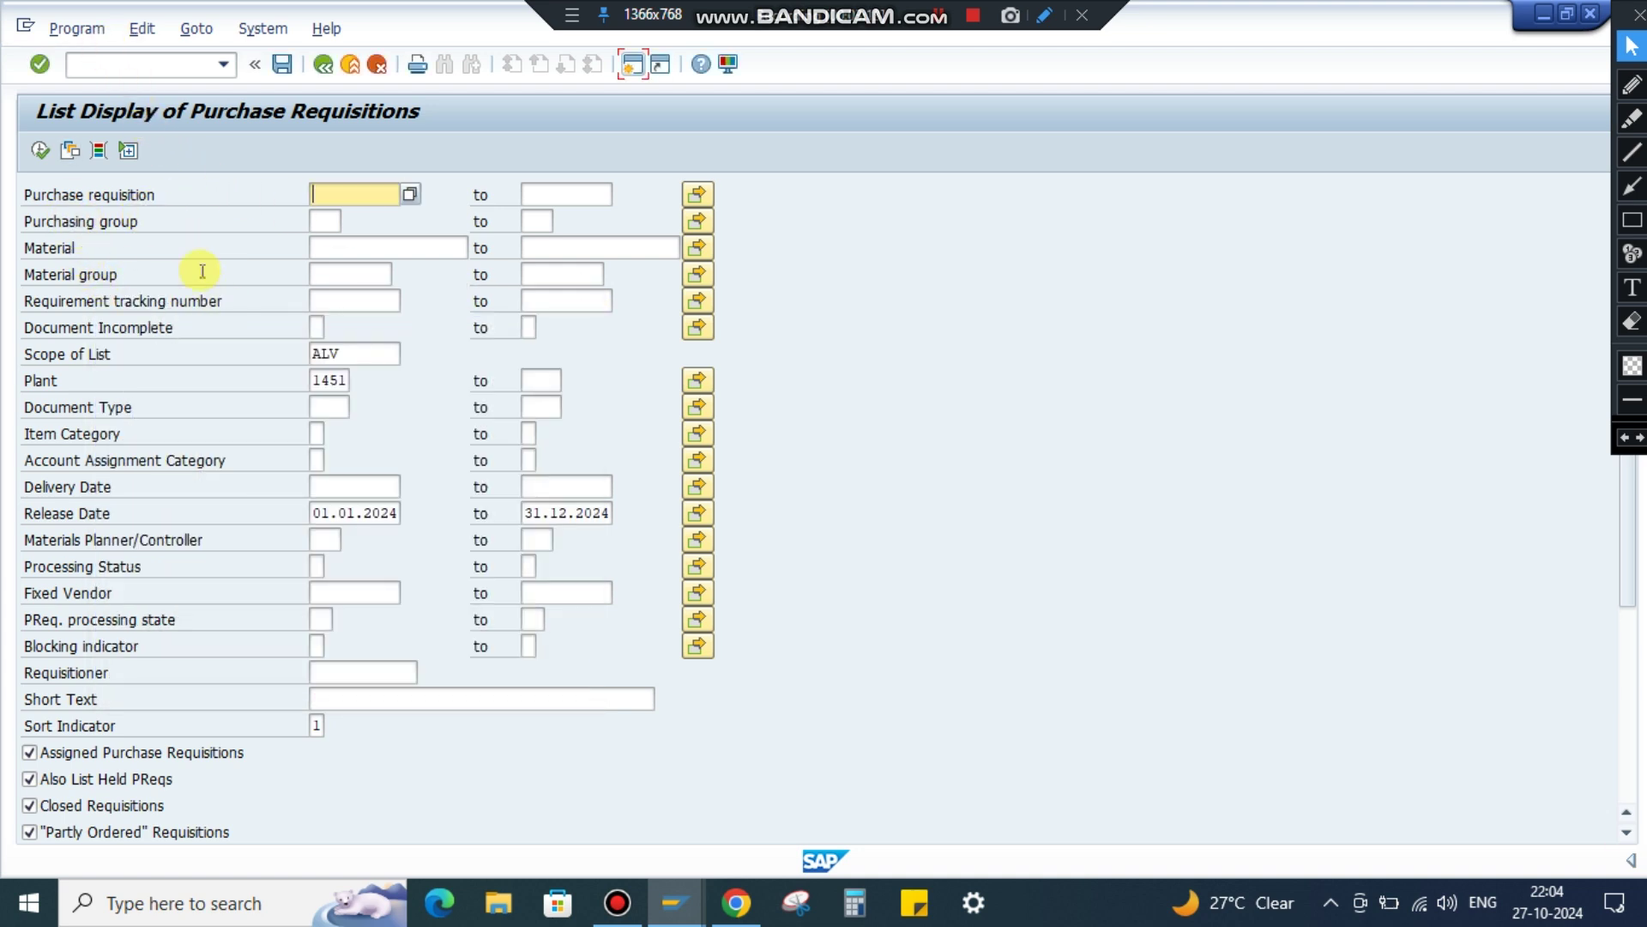
# Step: Save the current selection criteria as a variant, overwriting the existing "PR list display for viewers" variant
pyautogui.click(254, 33)
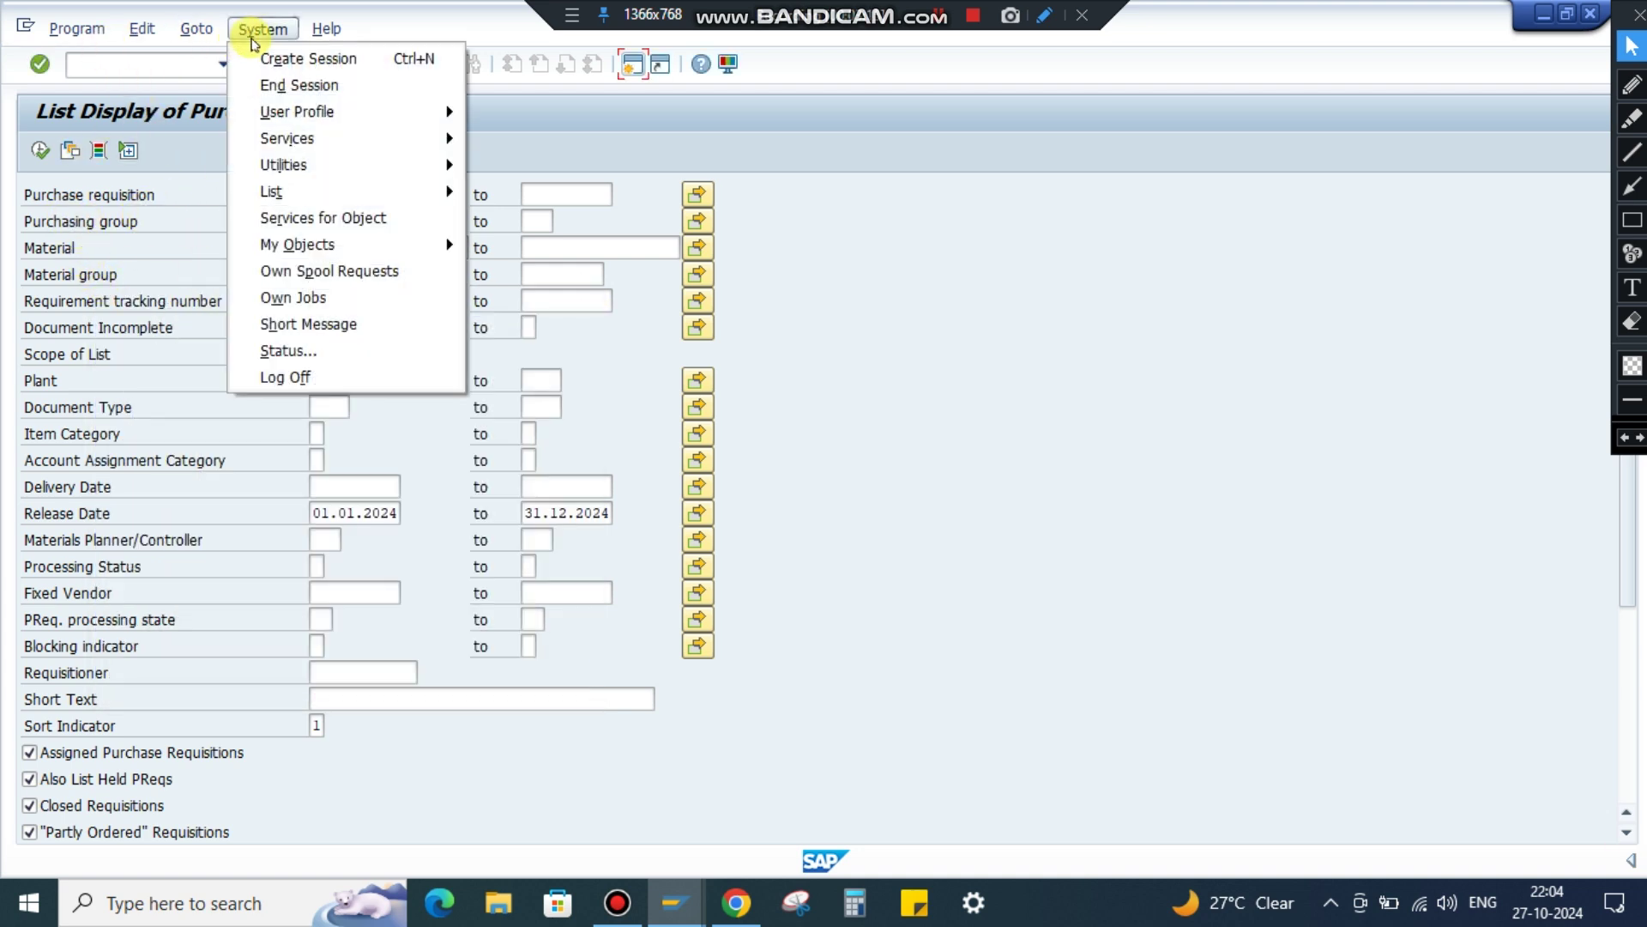
pyautogui.click(196, 28)
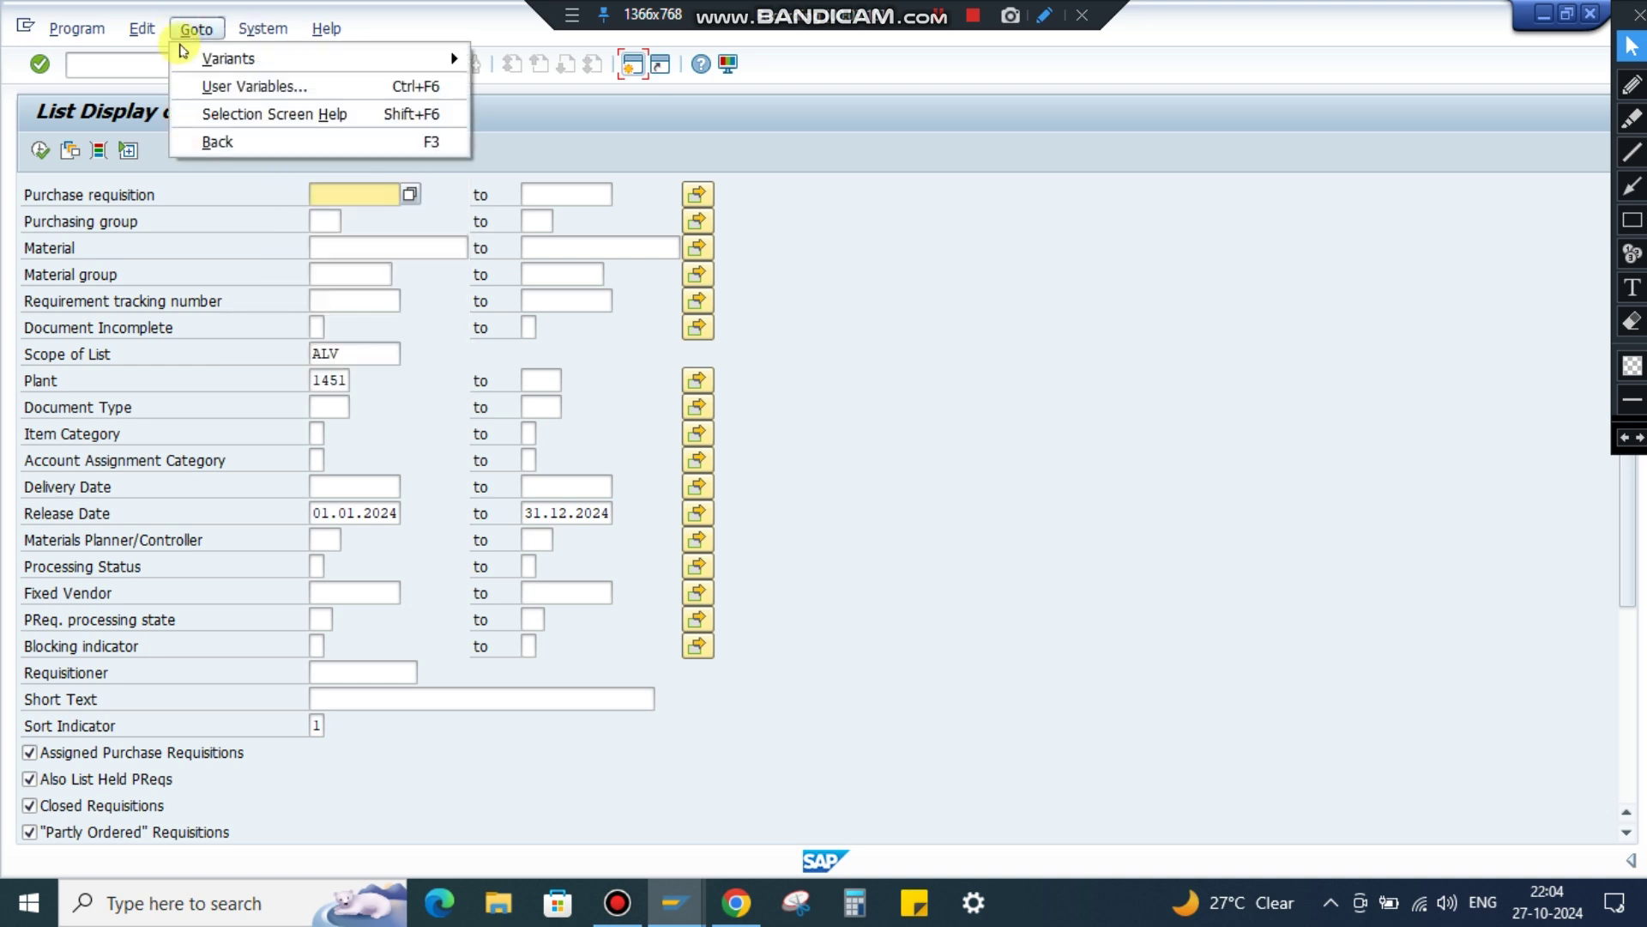
pyautogui.moveTo(203, 60)
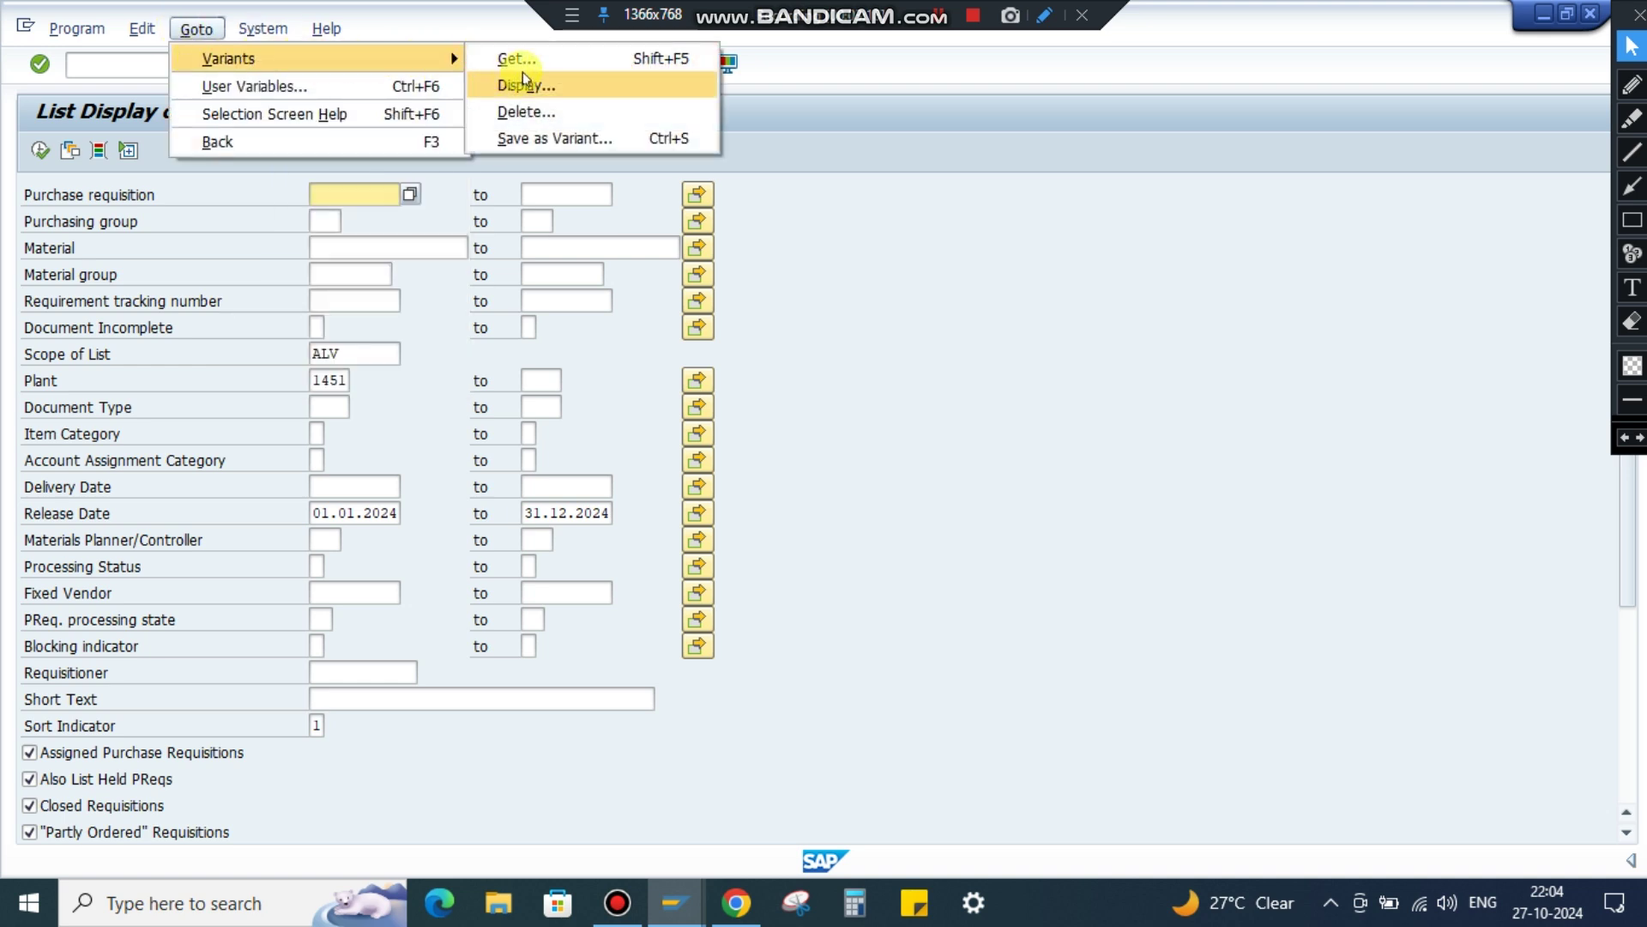
pyautogui.click(553, 139)
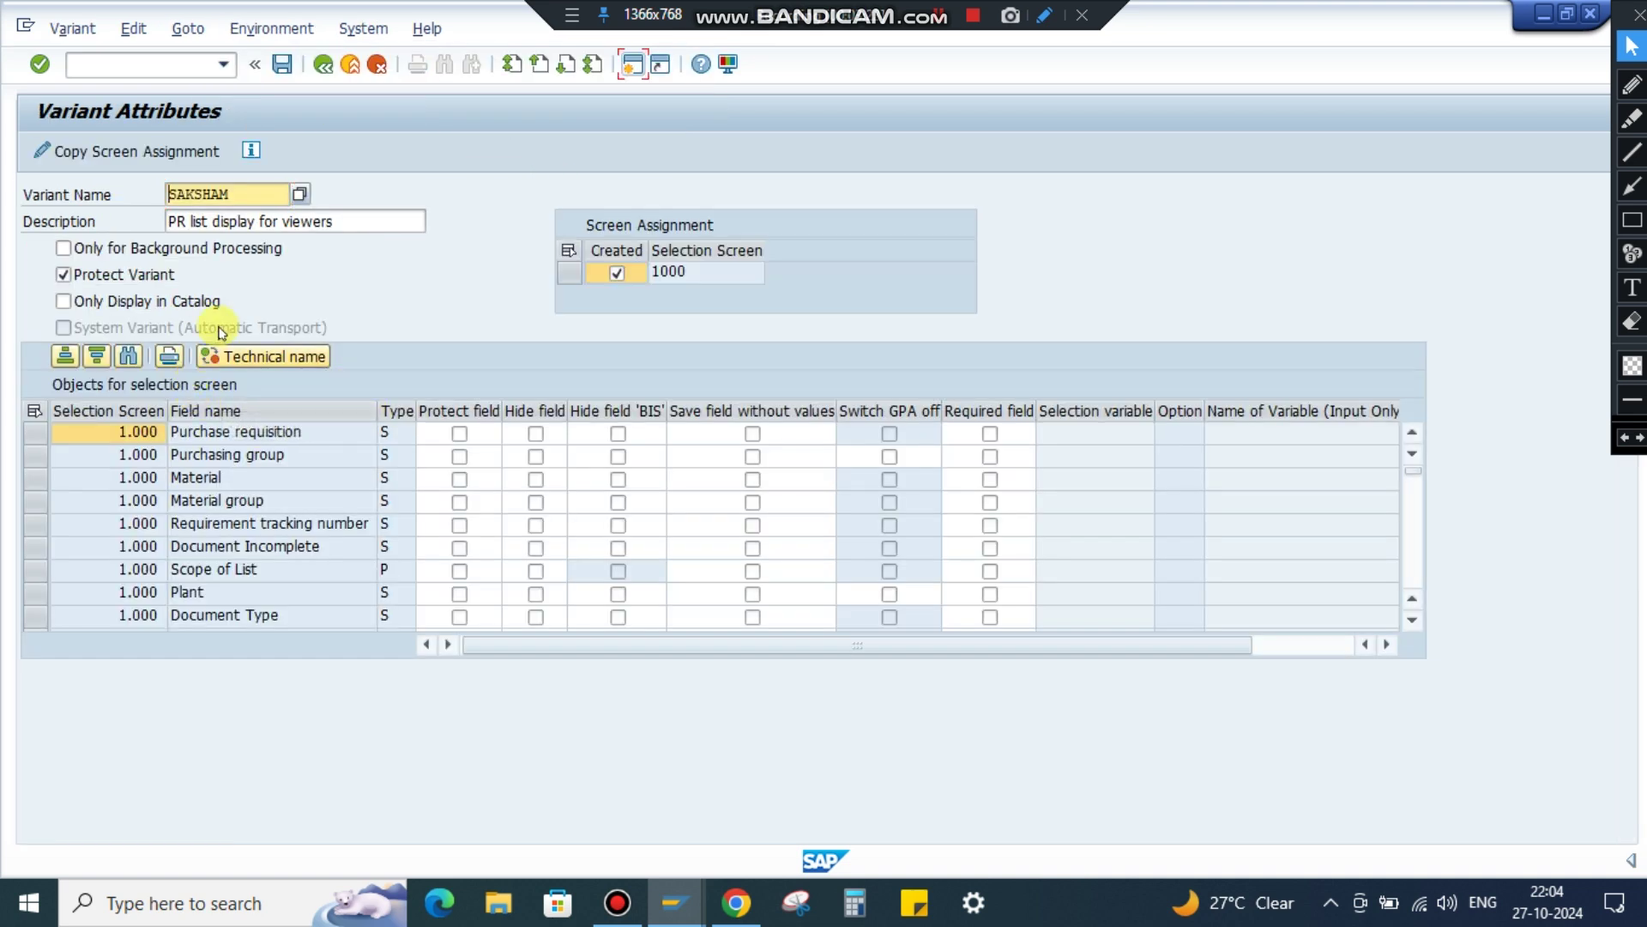
pyautogui.click(282, 66)
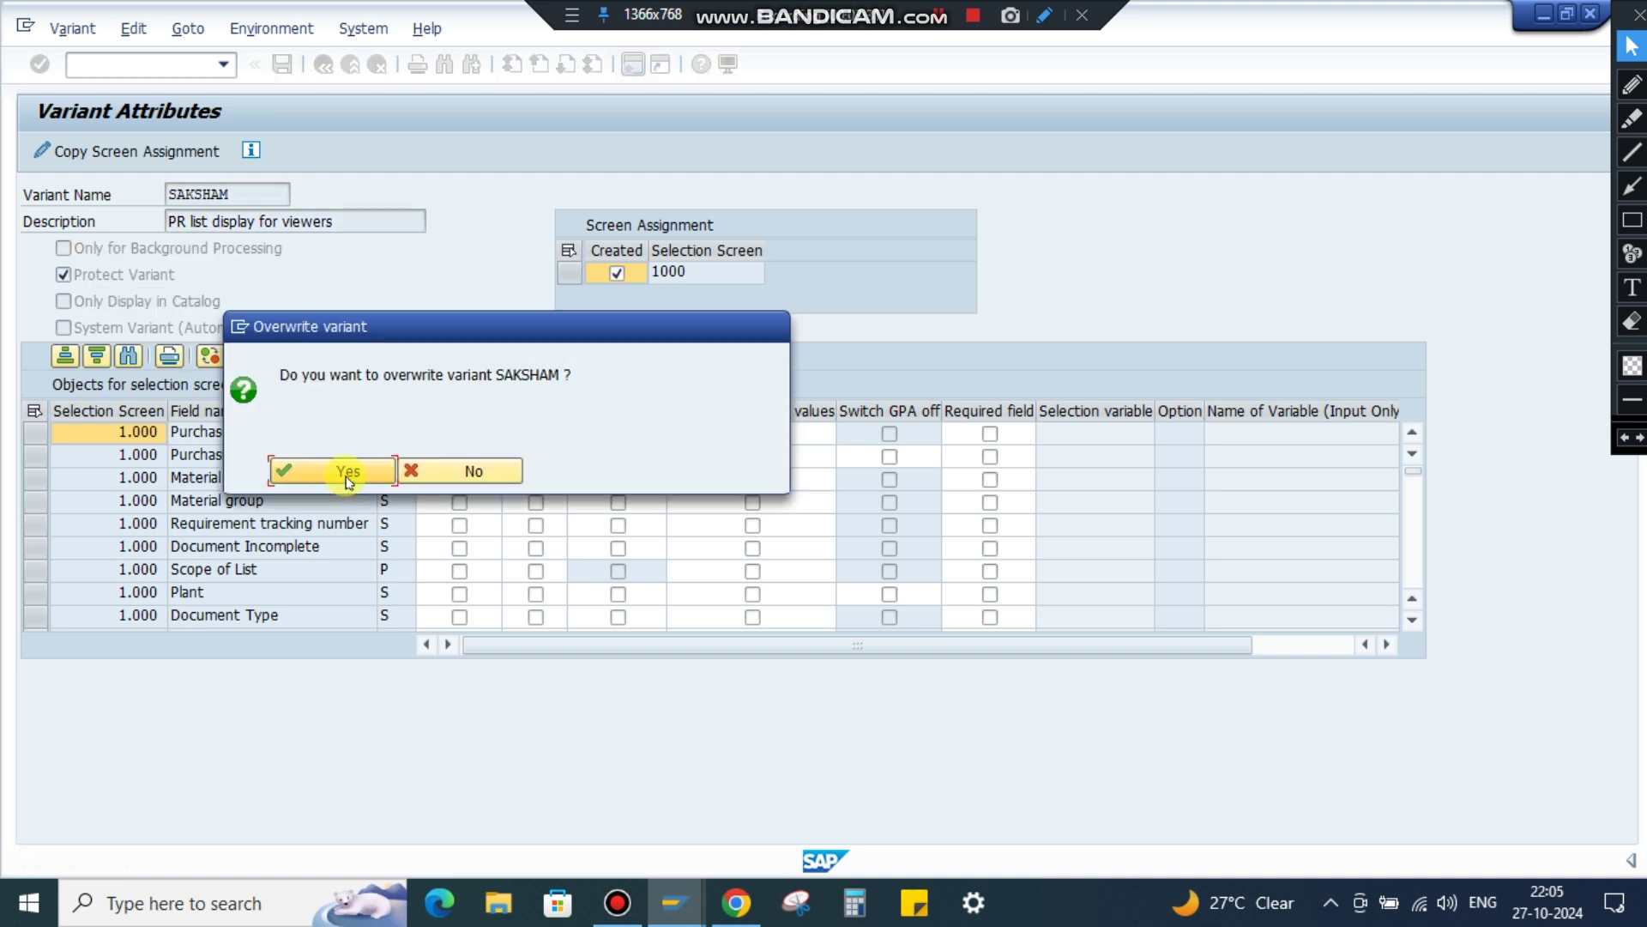
pyautogui.click(343, 473)
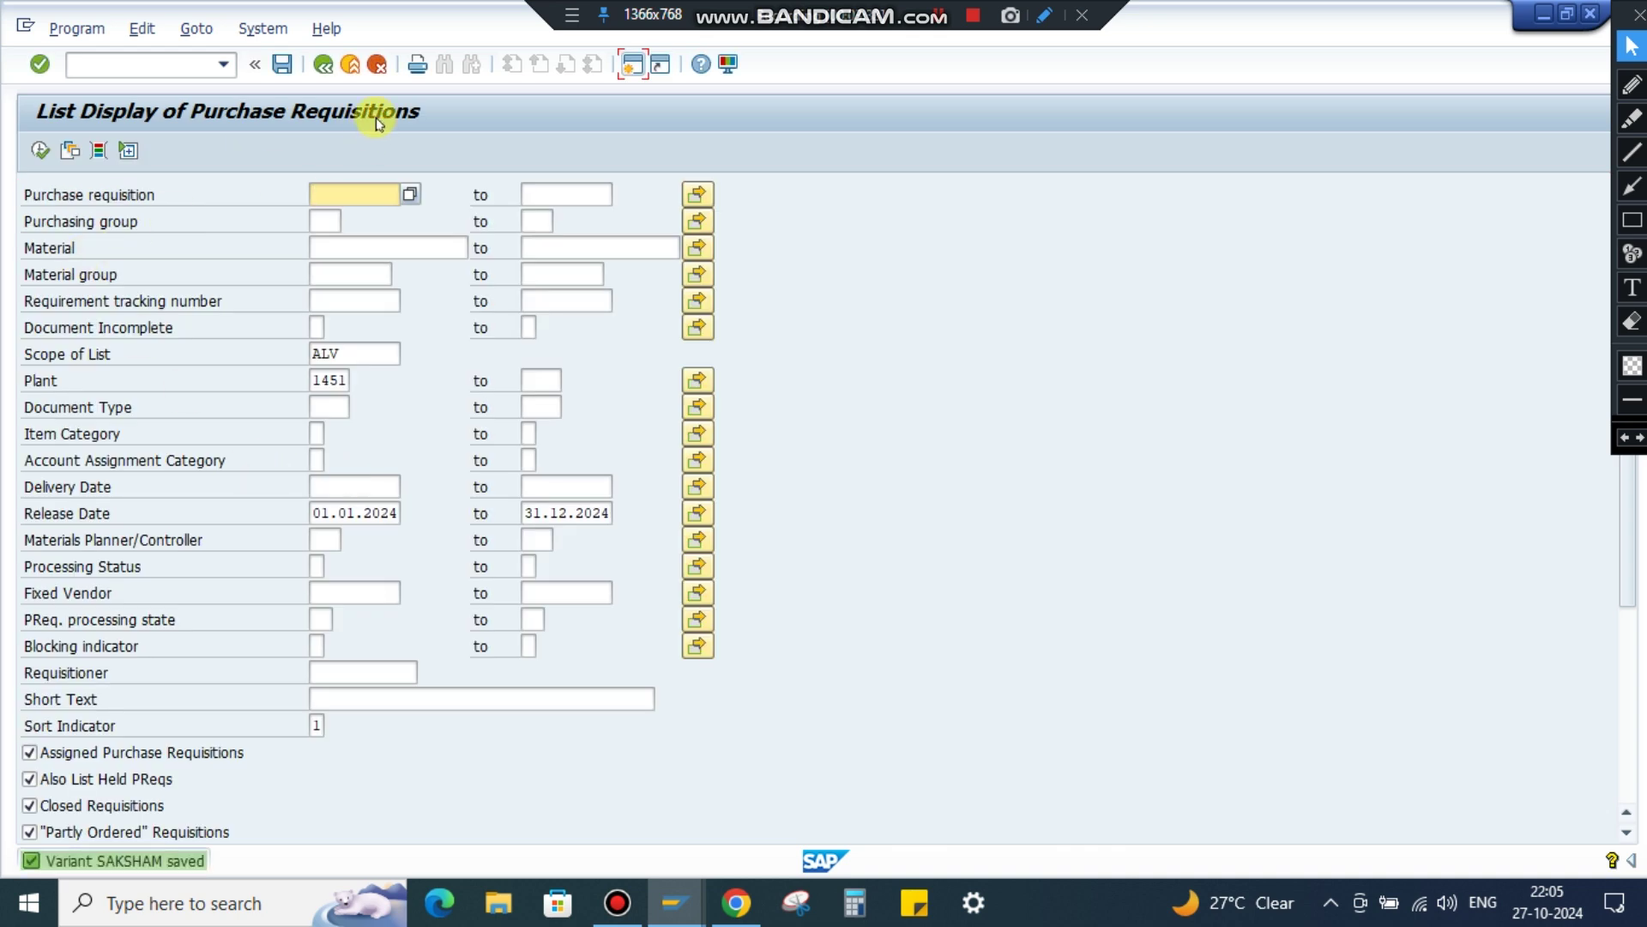
# Step: Leave the purchase requisition report and reopen transaction ME5A from SAP Easy Access
pyautogui.click(323, 66)
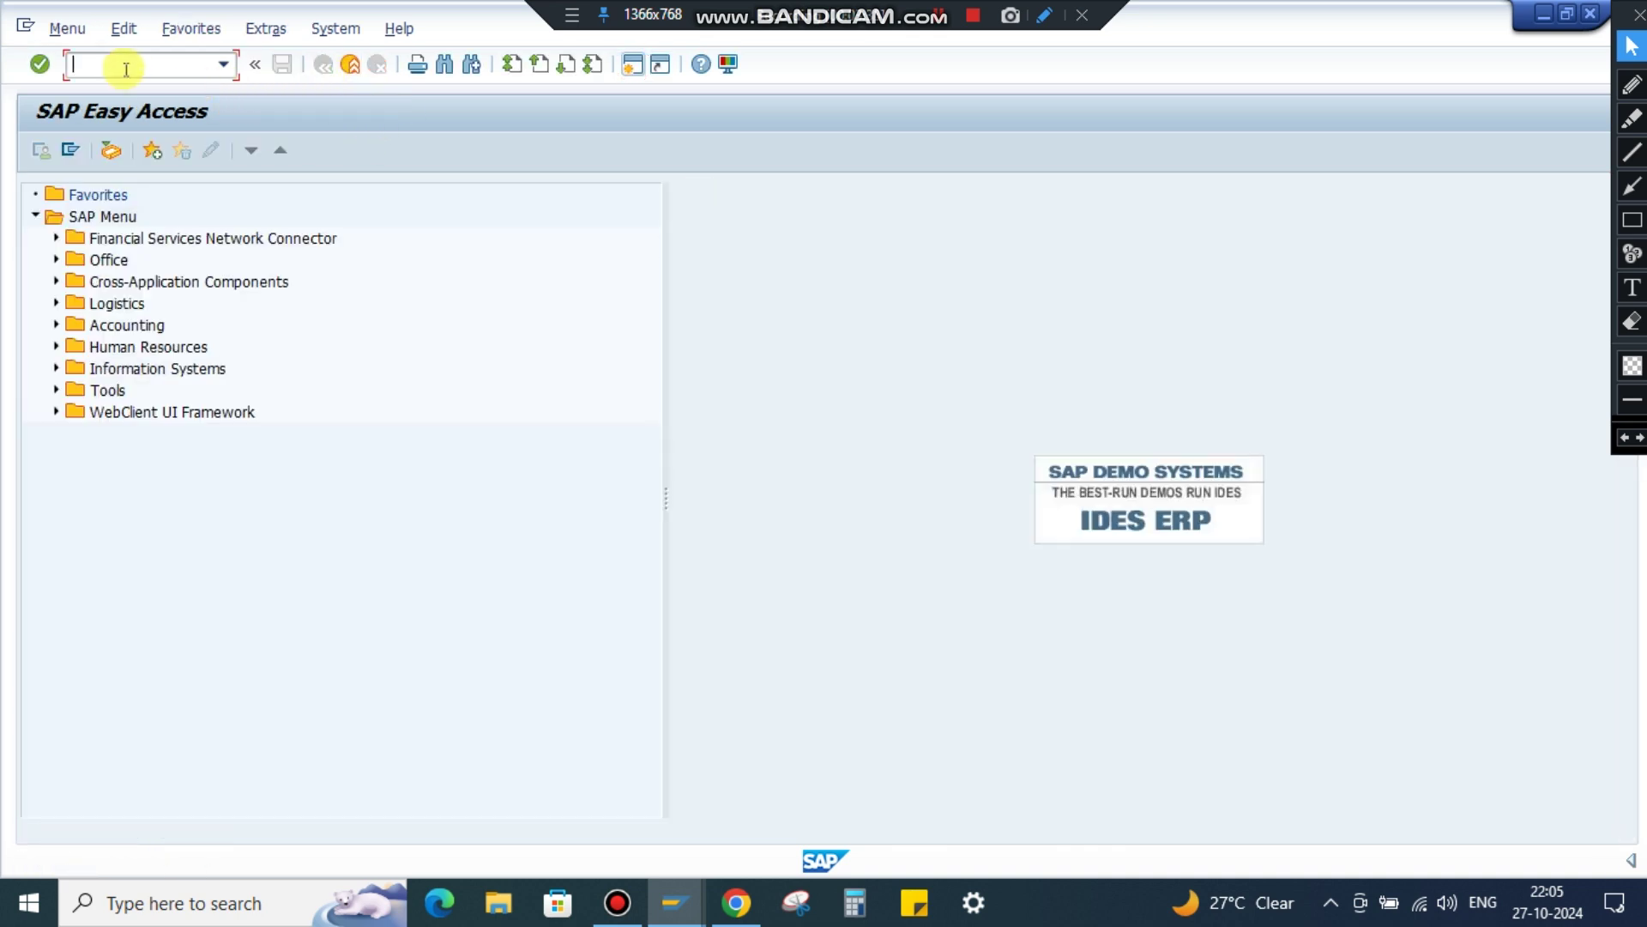
pyautogui.write('ME5')
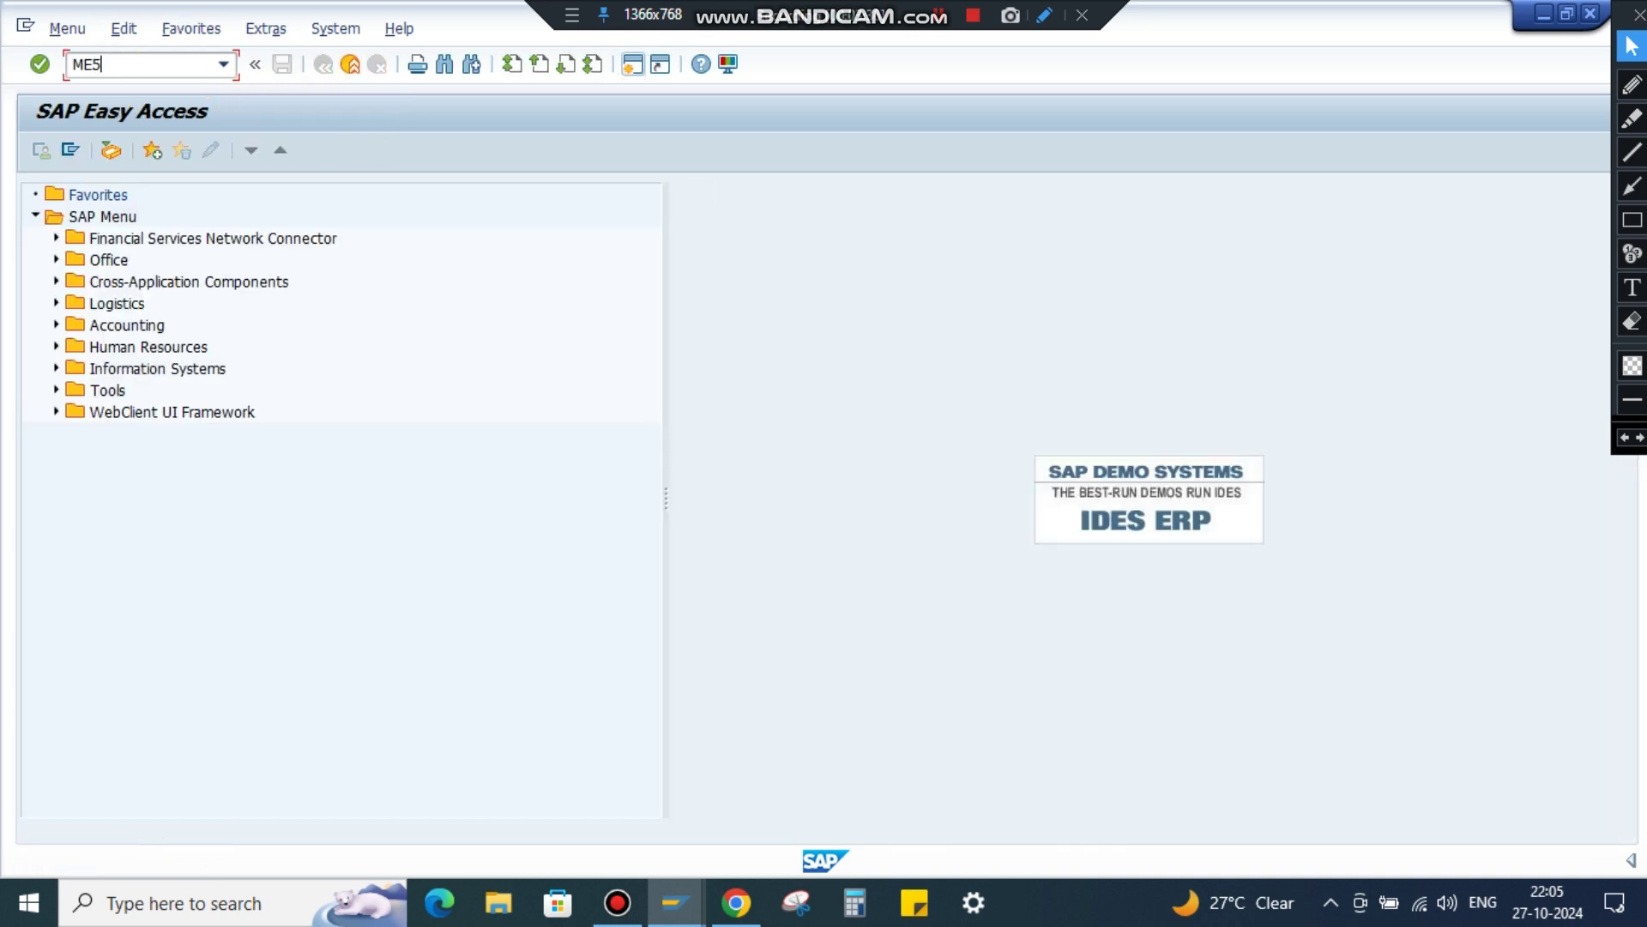
pyautogui.write('A')
pyautogui.press('Return')
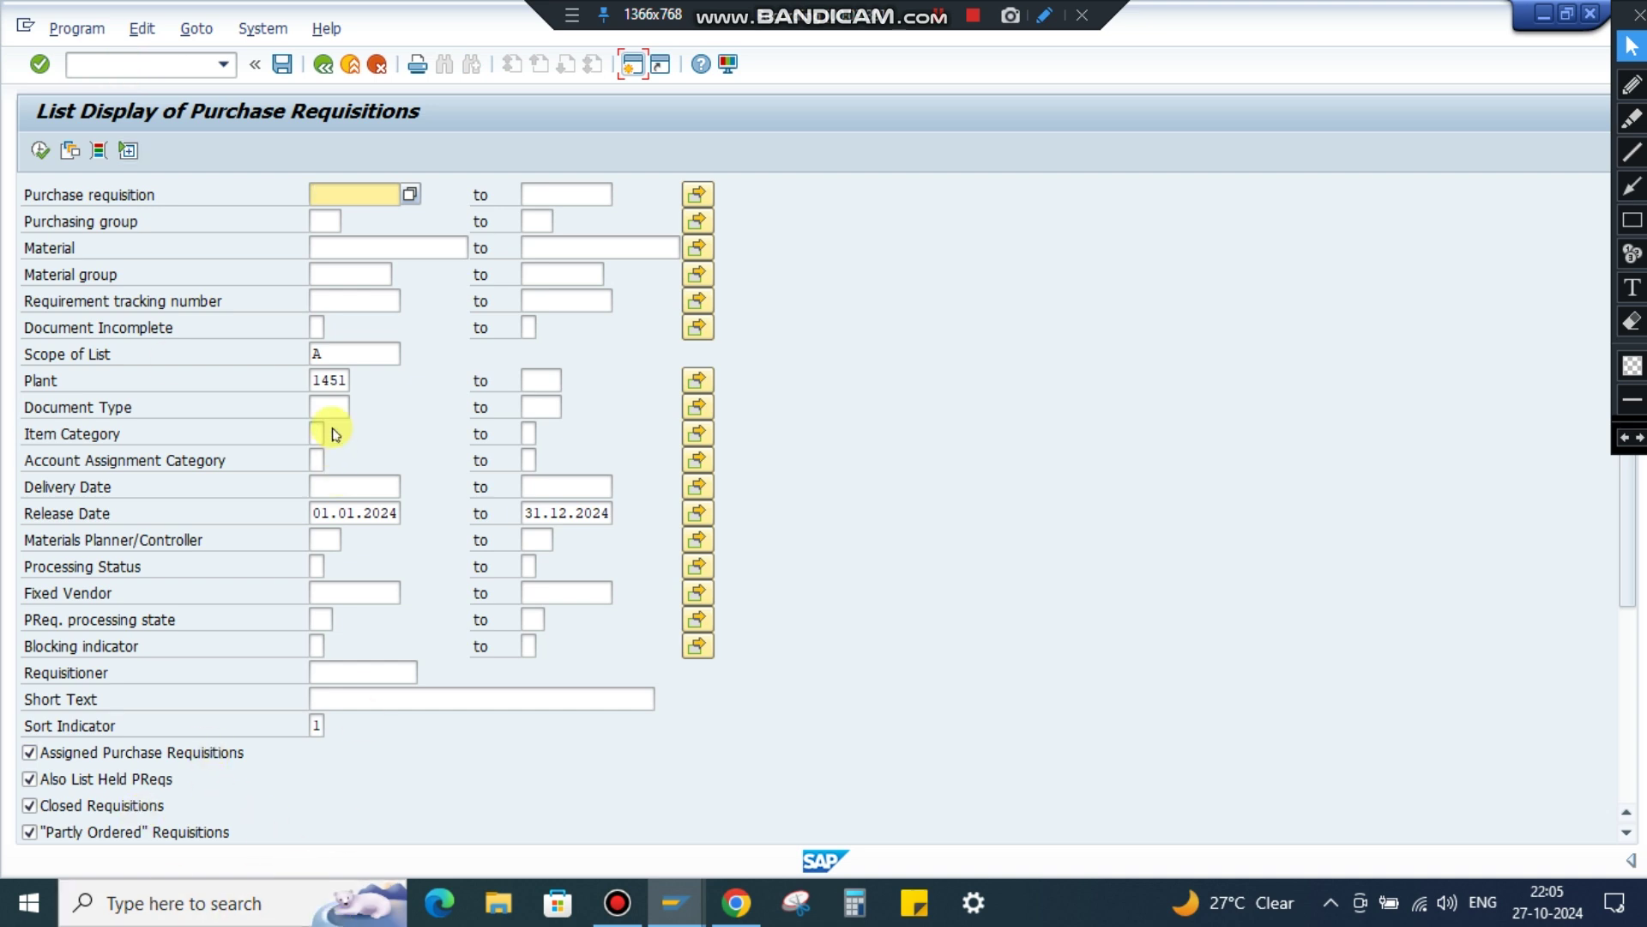
# Step: Clear the plant, the scope of list and both release date limits from the selection criteria
pyautogui.moveTo(319, 380); pyautogui.dragTo(413, 384)
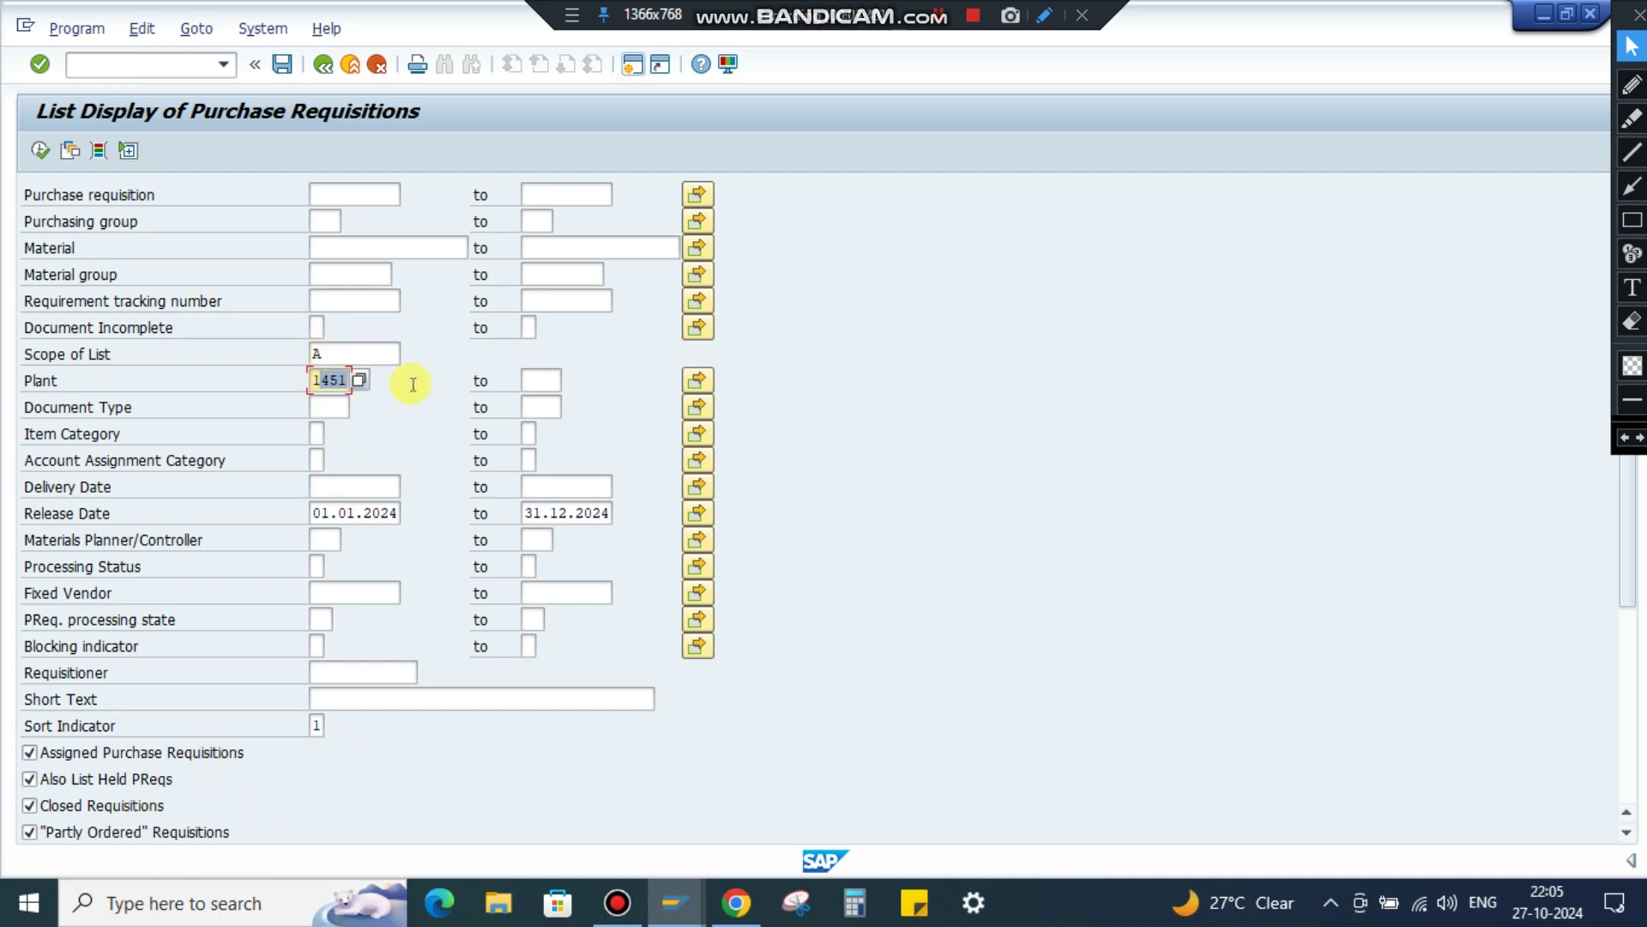
pyautogui.press('BackSpace')
pyautogui.click(331, 354)
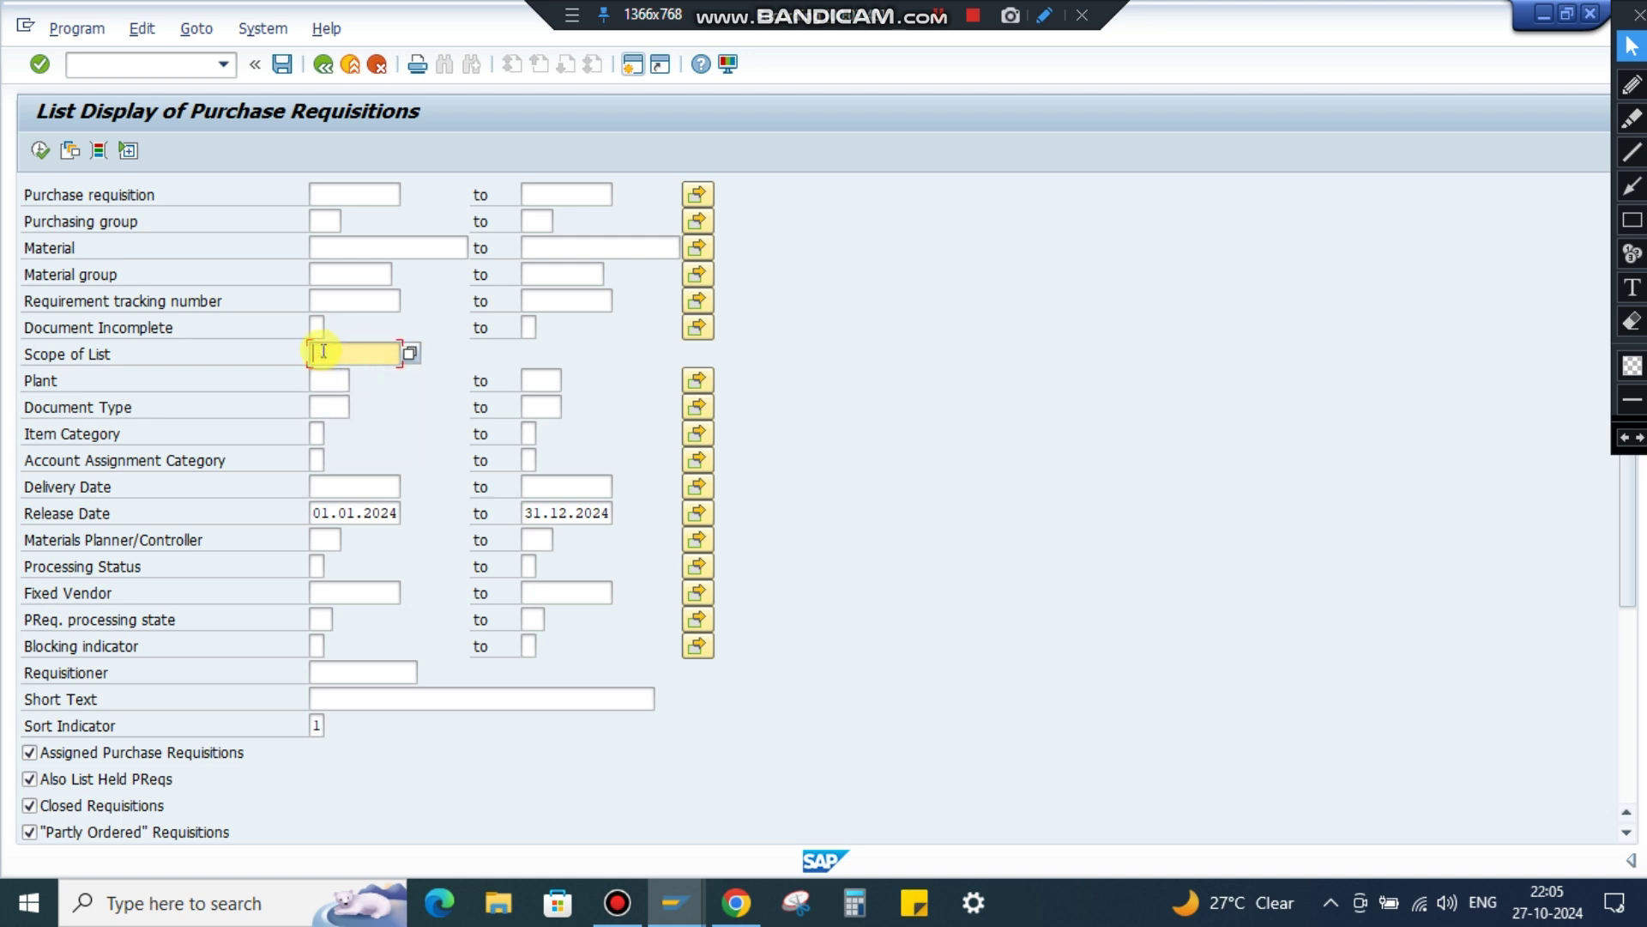
pyautogui.press('BackSpace')
pyautogui.moveTo(320, 502); pyautogui.dragTo(400, 512)
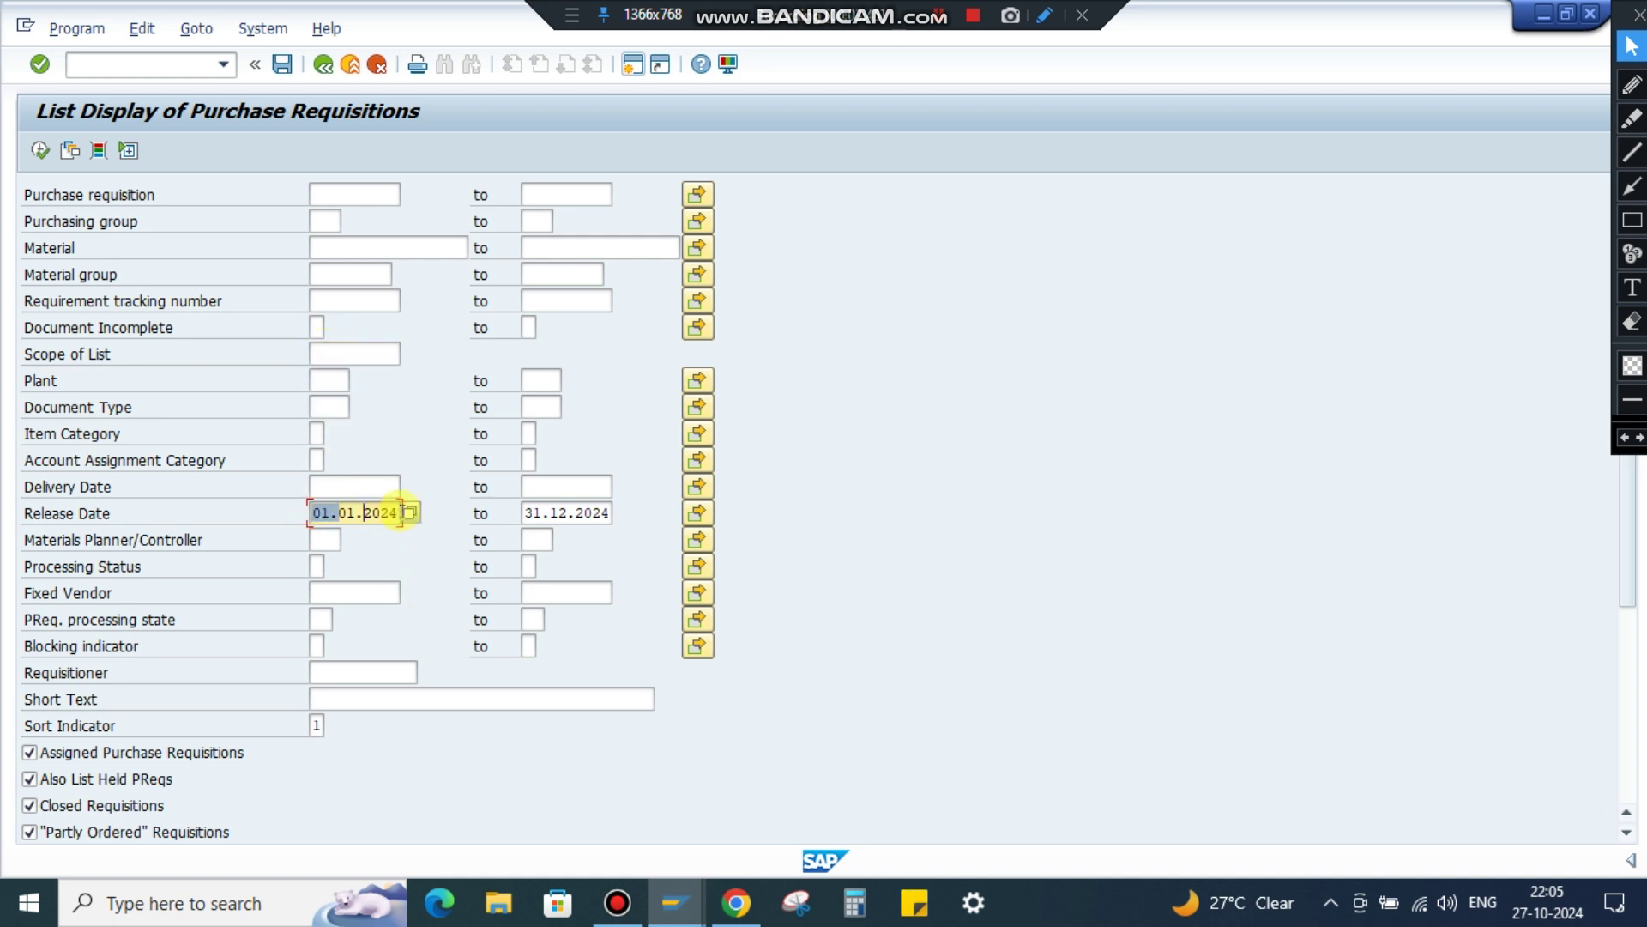
pyautogui.press('BackSpace')
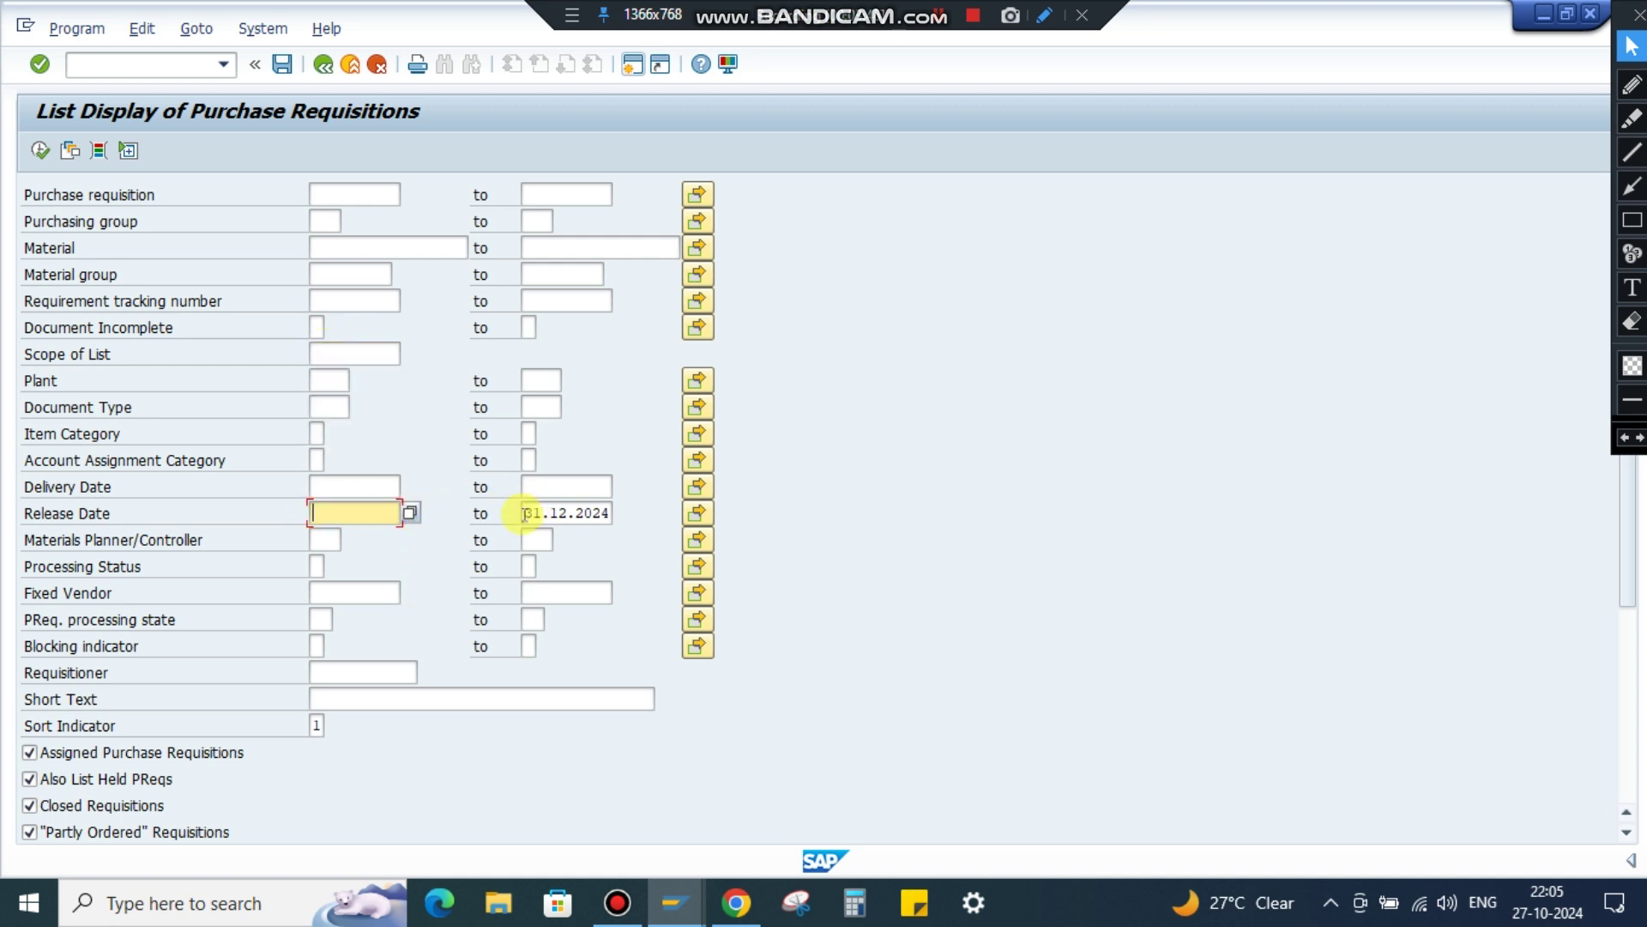
pyautogui.moveTo(525, 513); pyautogui.dragTo(607, 513)
pyautogui.press('BackSpace')
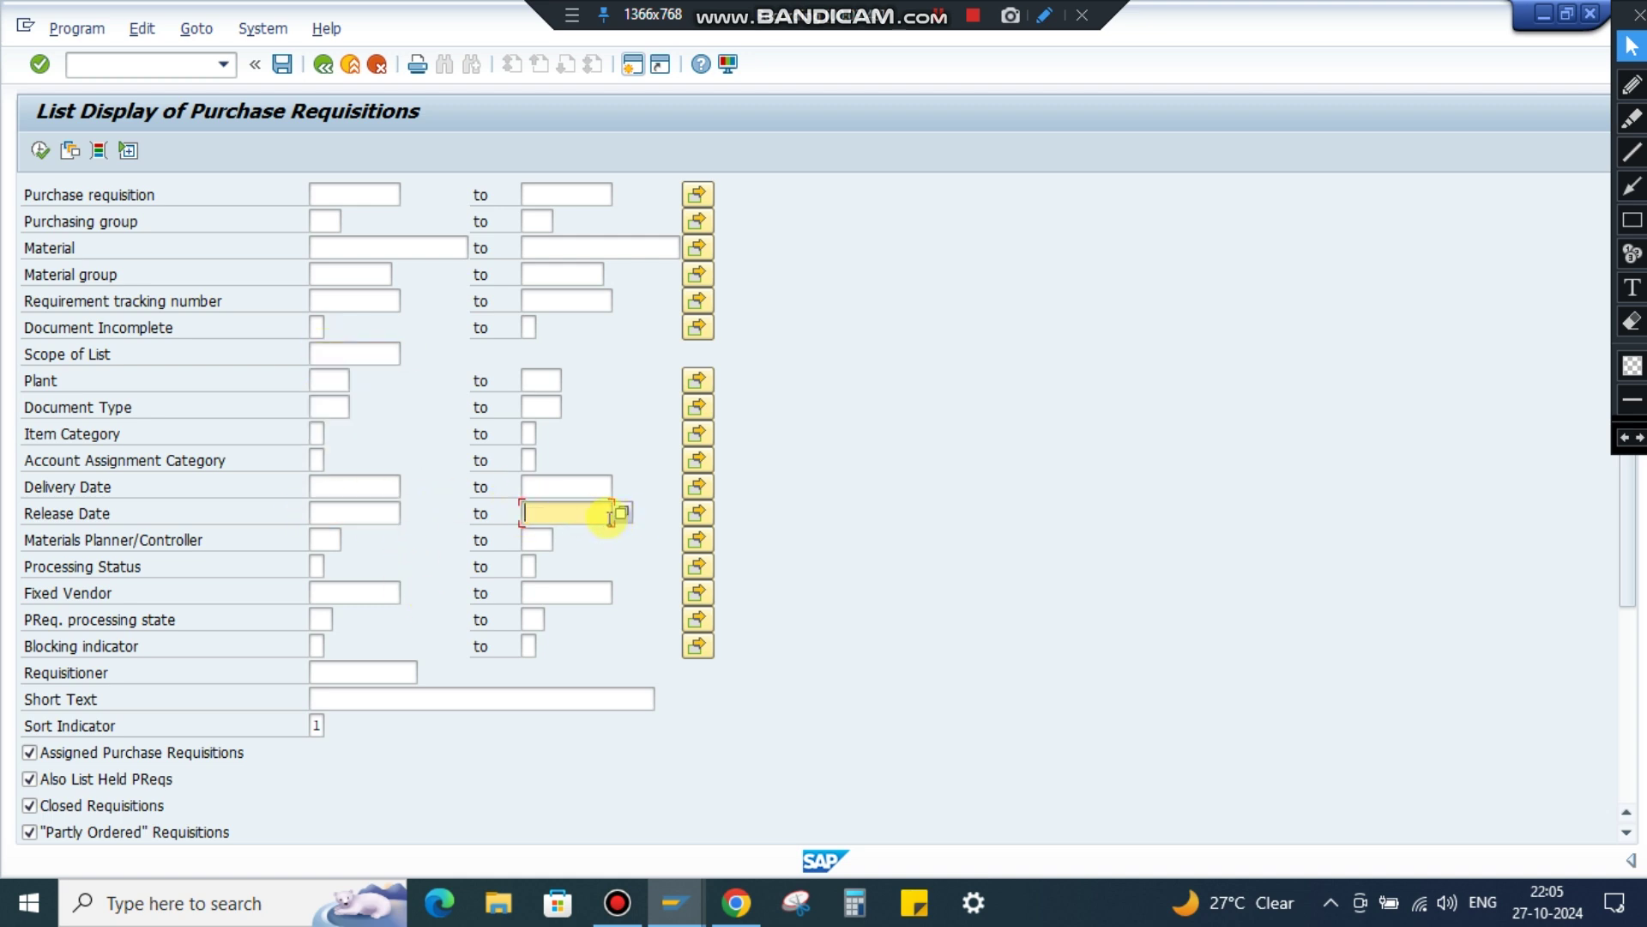
# Step: Deselect the assigned, held, closed and partly ordered requisition options
pyautogui.click(30, 751)
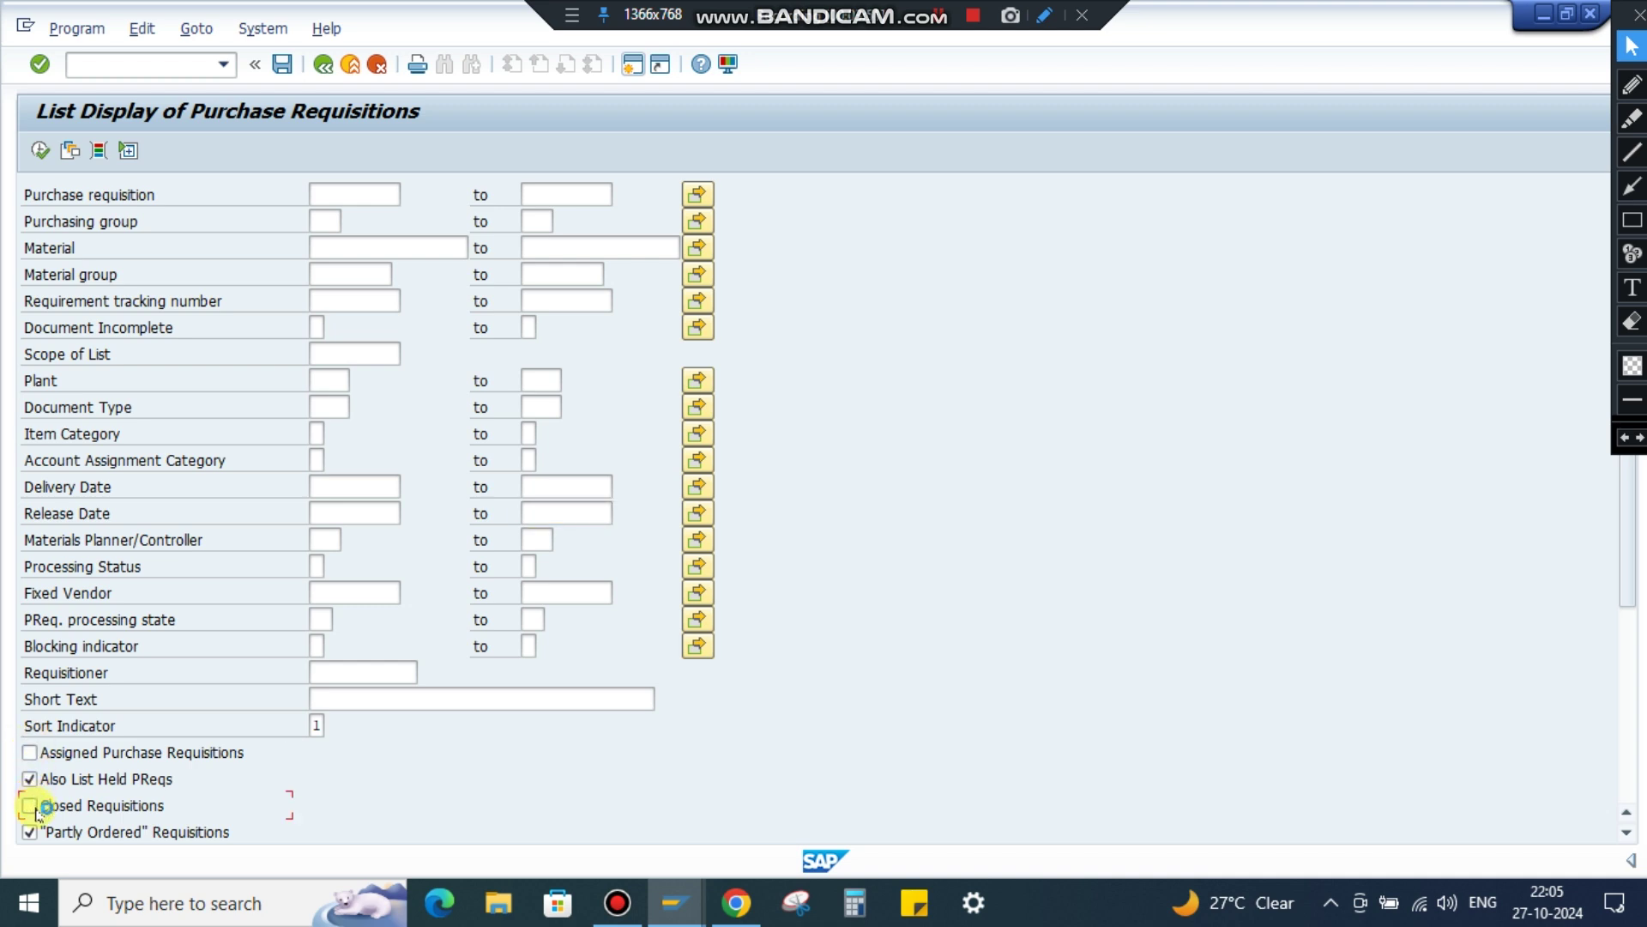
pyautogui.click(30, 779)
pyautogui.click(29, 831)
# Step: Load the overwritten "PR list display for viewers" variant into the emptied selection criteria
pyautogui.click(70, 151)
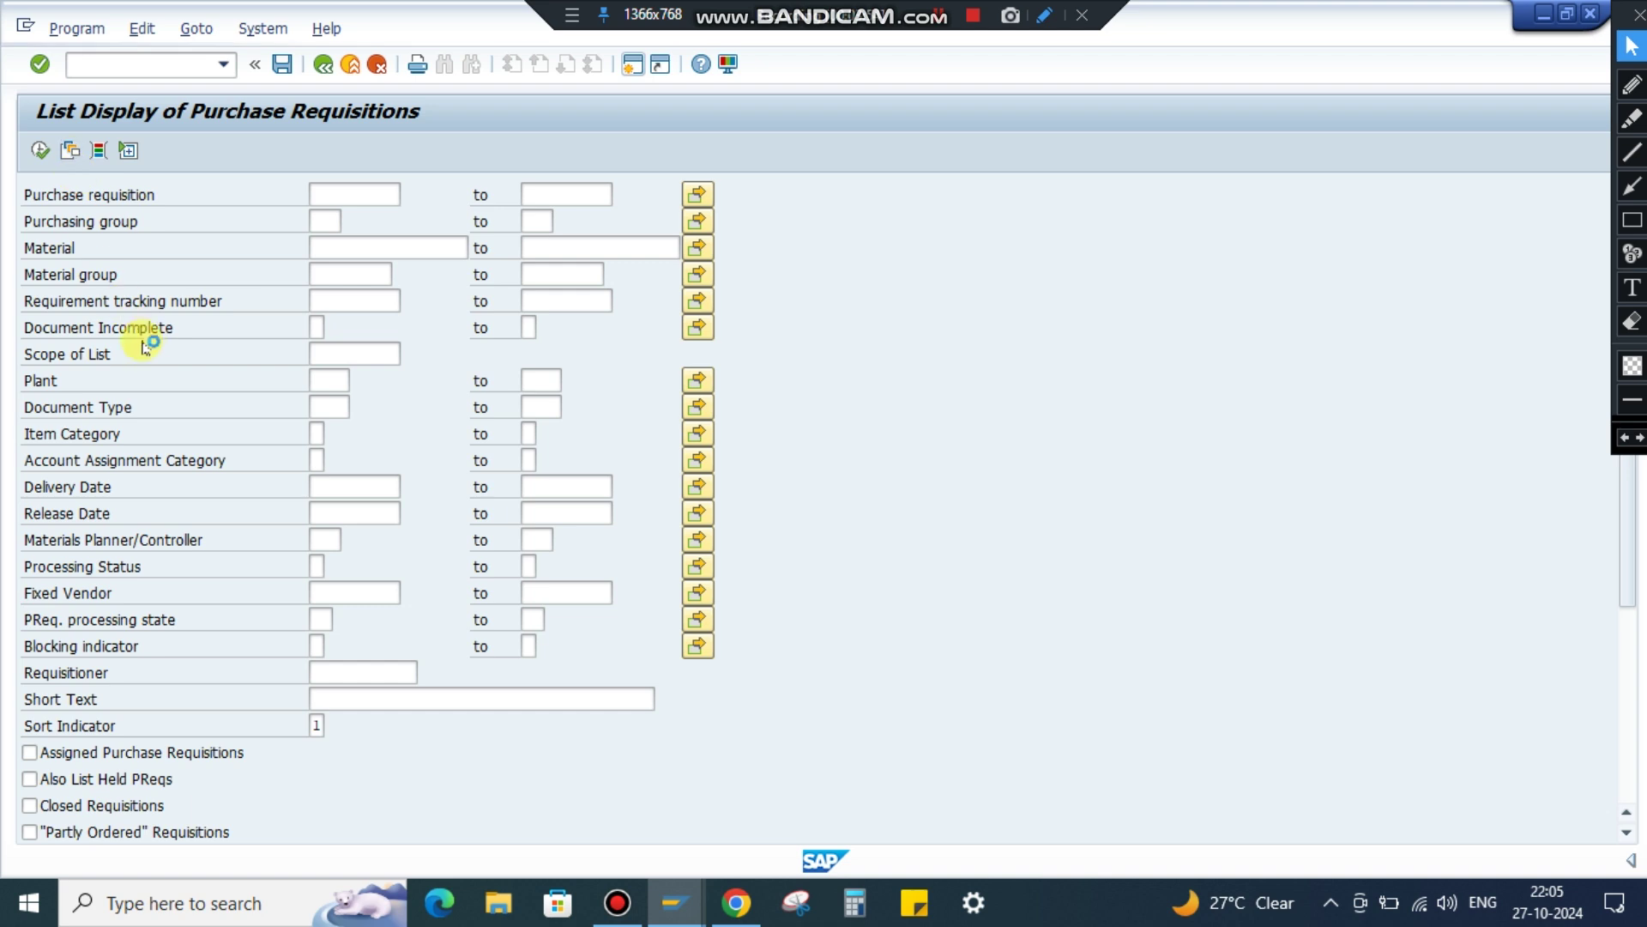
pyautogui.click(140, 418)
pyautogui.doubleClick(140, 418)
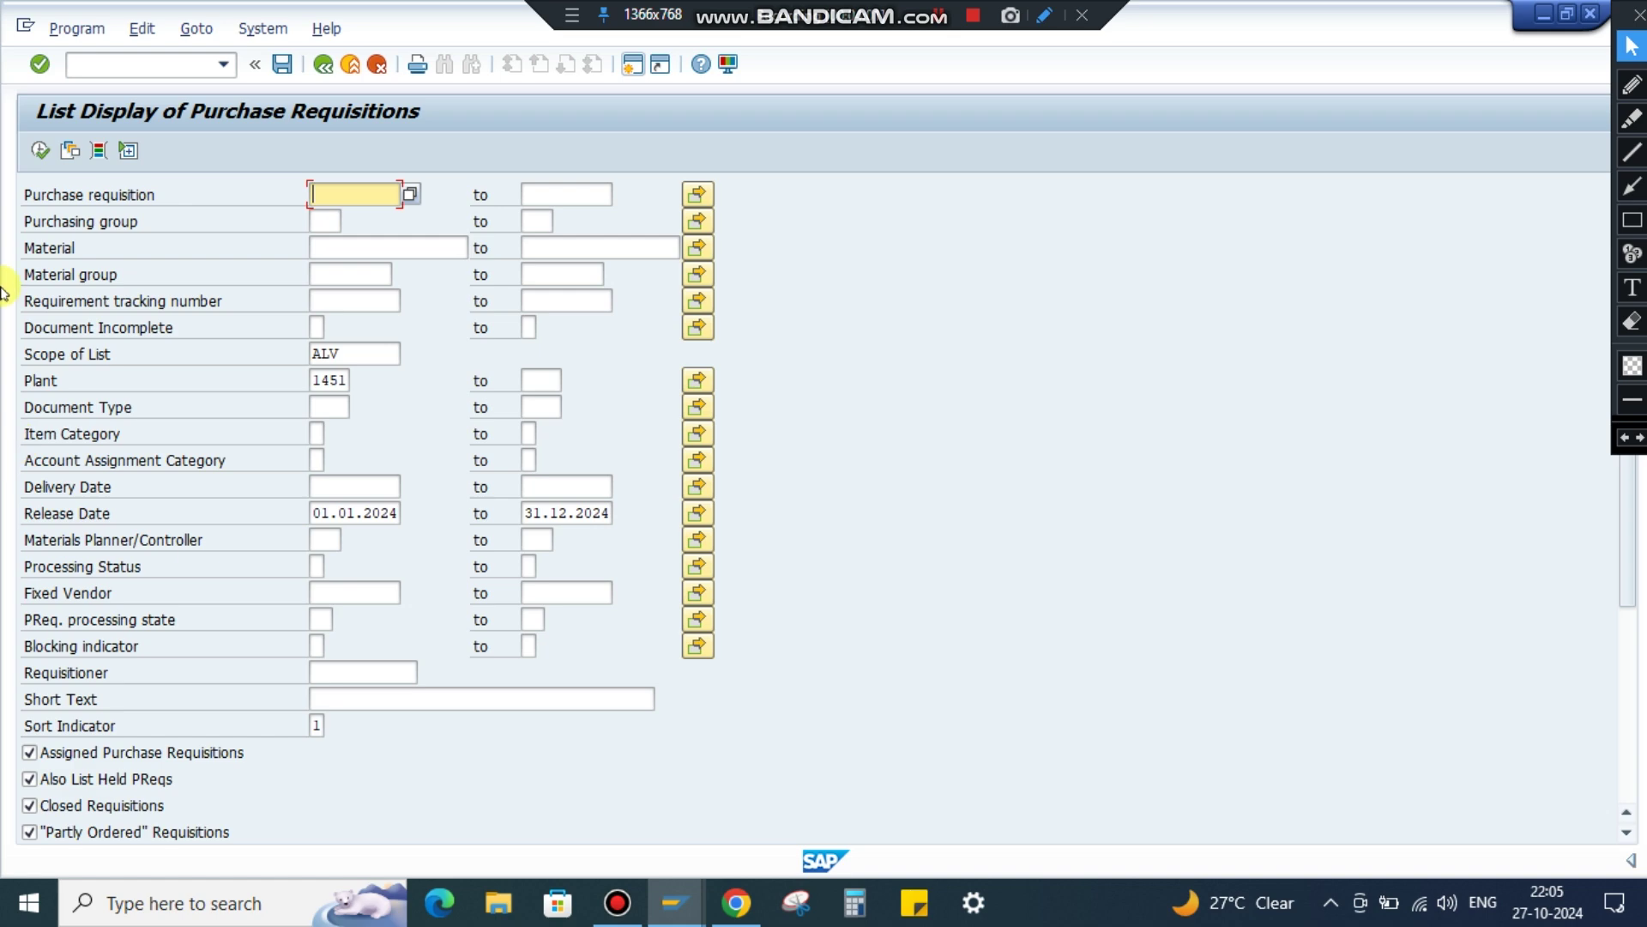
# Step: Run the purchase requisition report with the loaded variant, return to the selection criteria and run it again
pyautogui.click(40, 150)
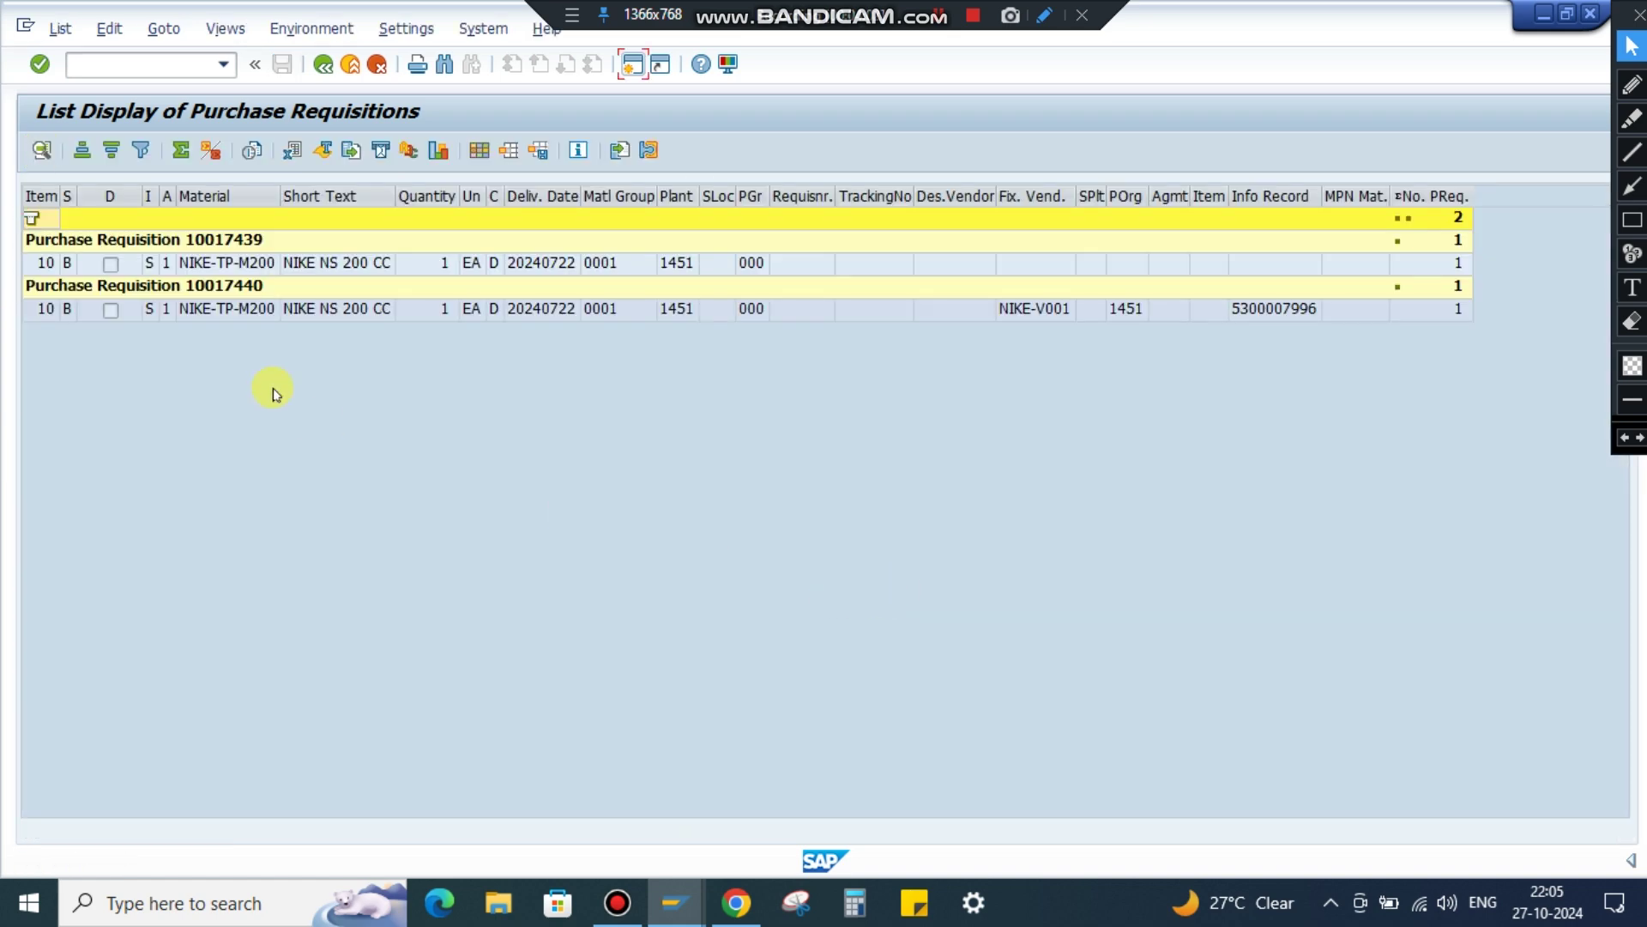
pyautogui.click(323, 64)
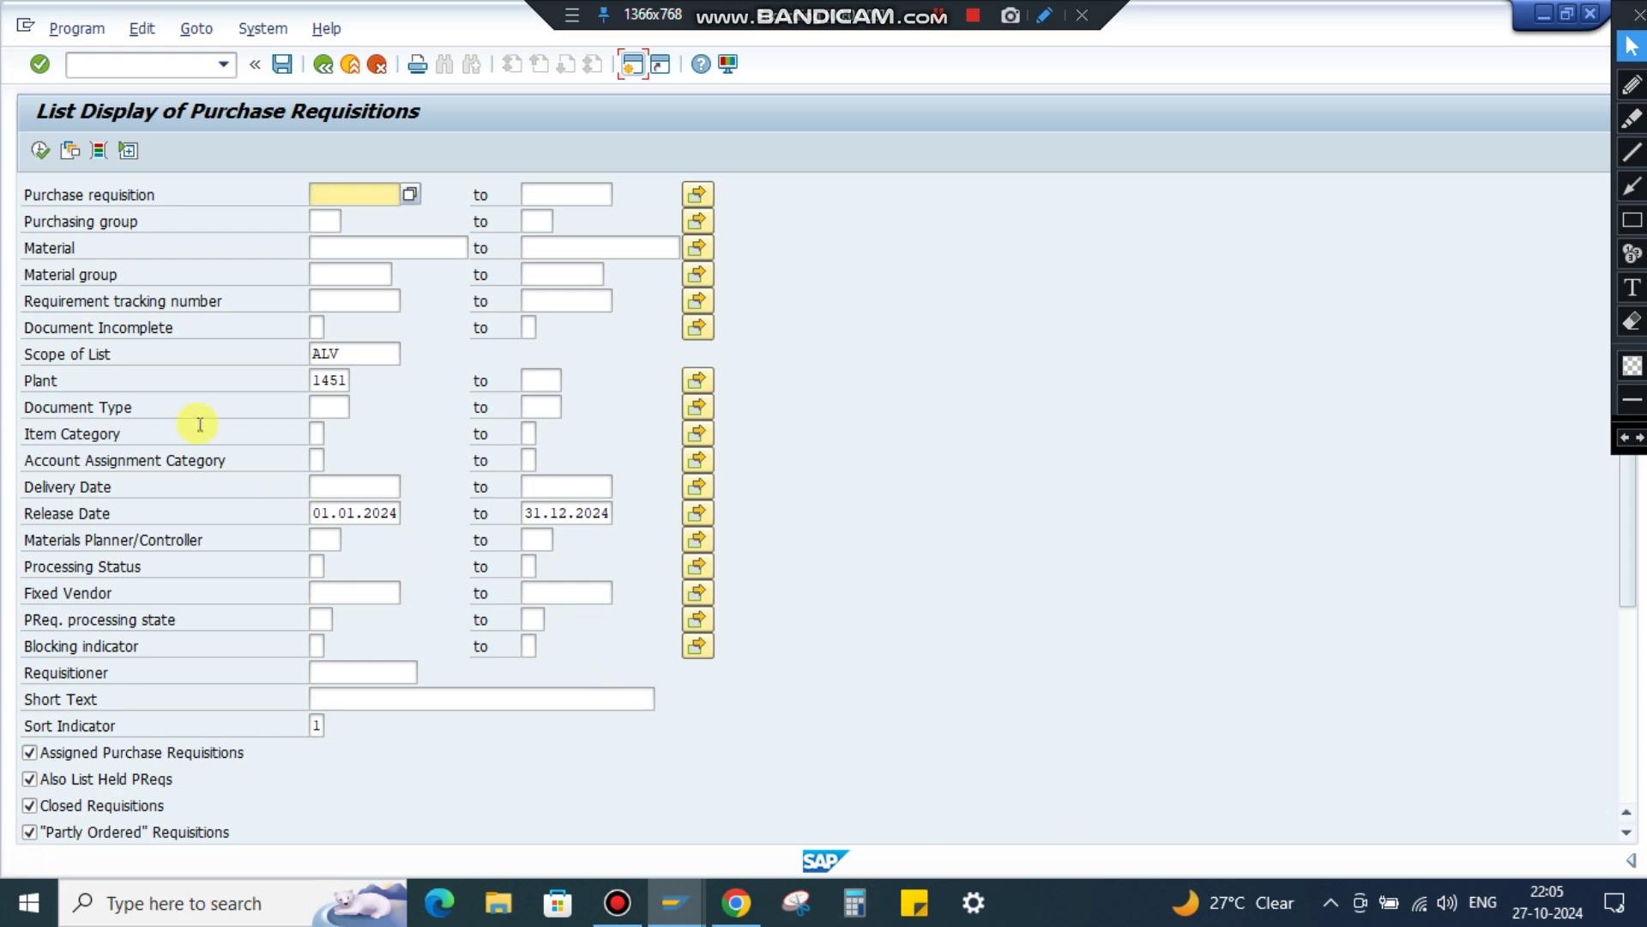
pyautogui.click(39, 153)
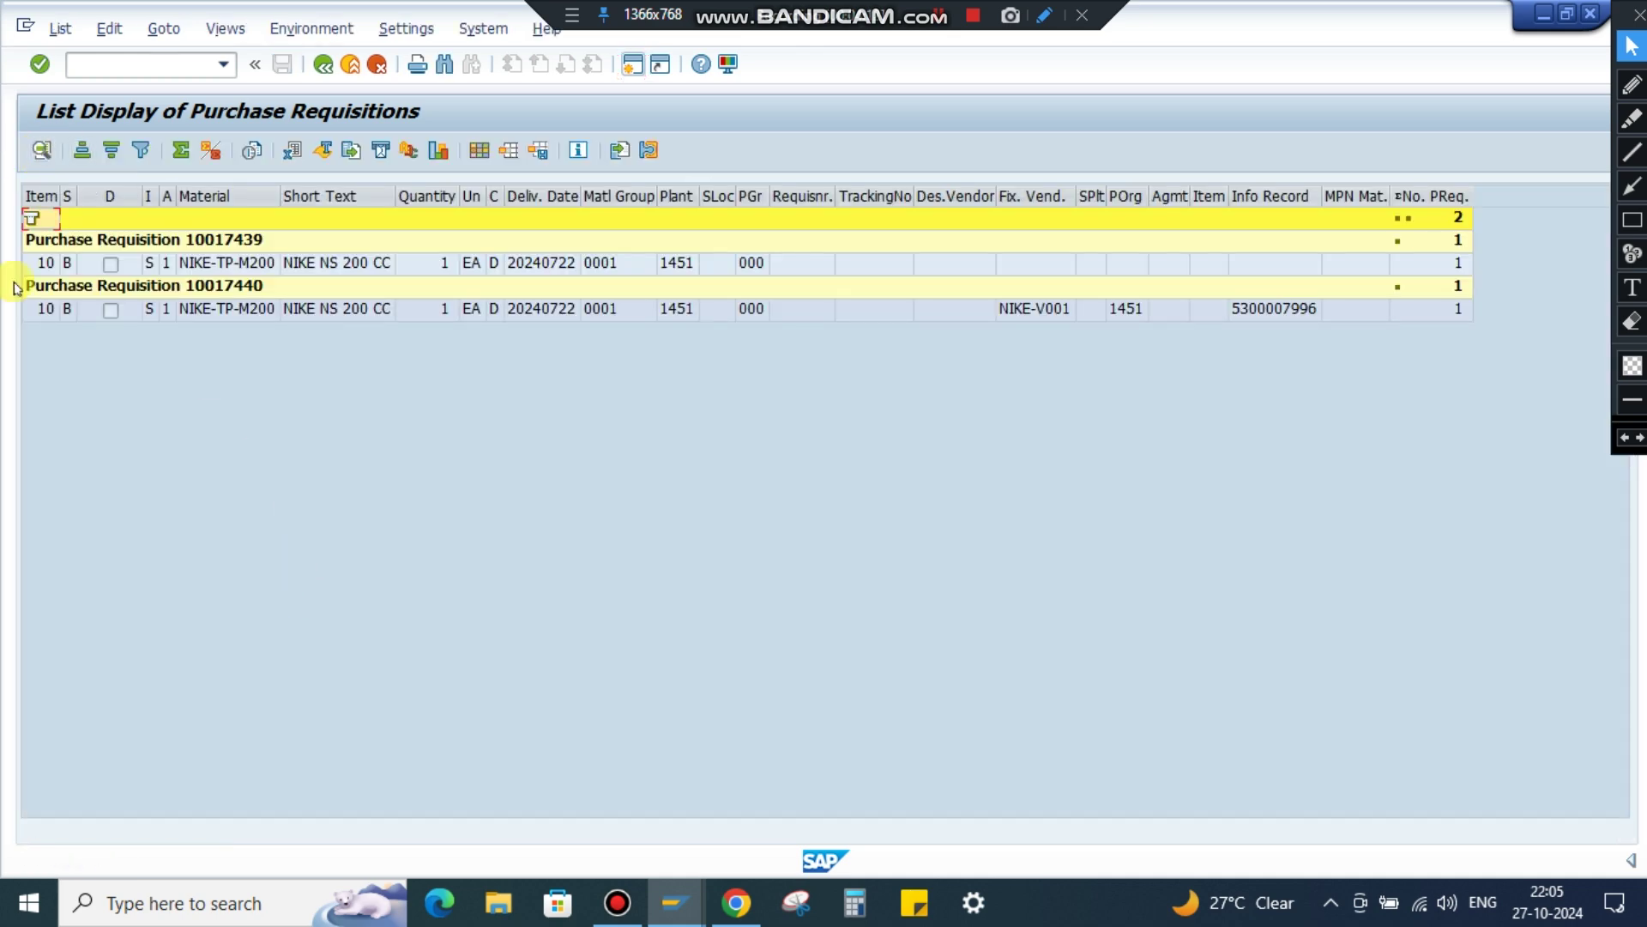
# Step: Open a new SAP session and start transaction IW39 to display PM orders
pyautogui.click(633, 63)
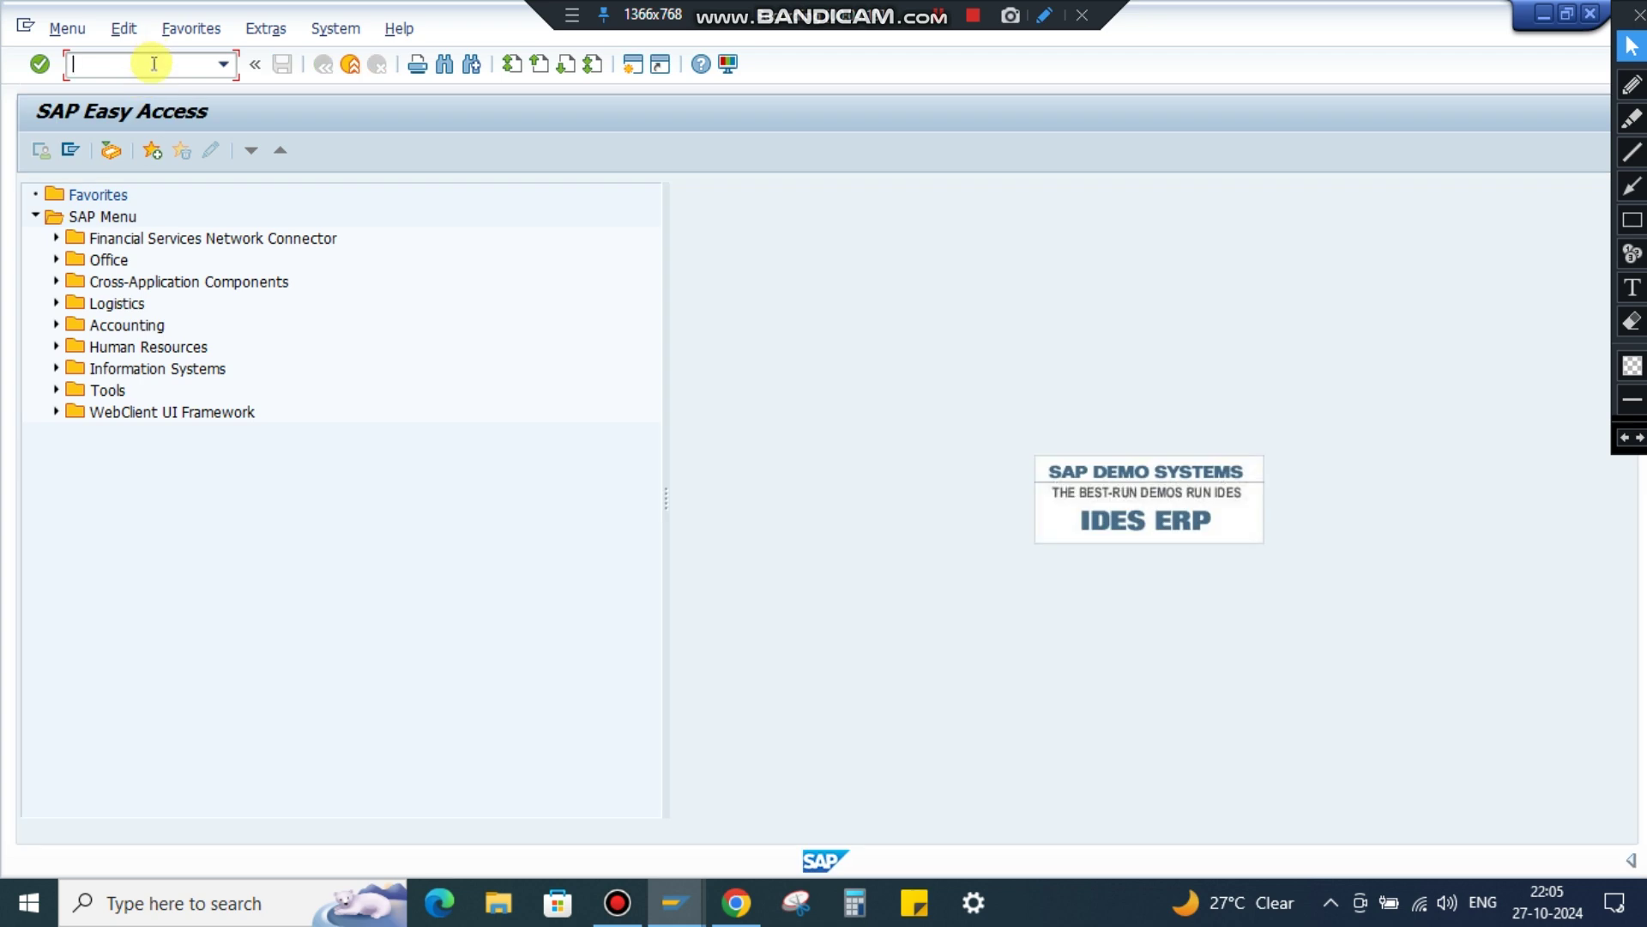
pyautogui.write('1')
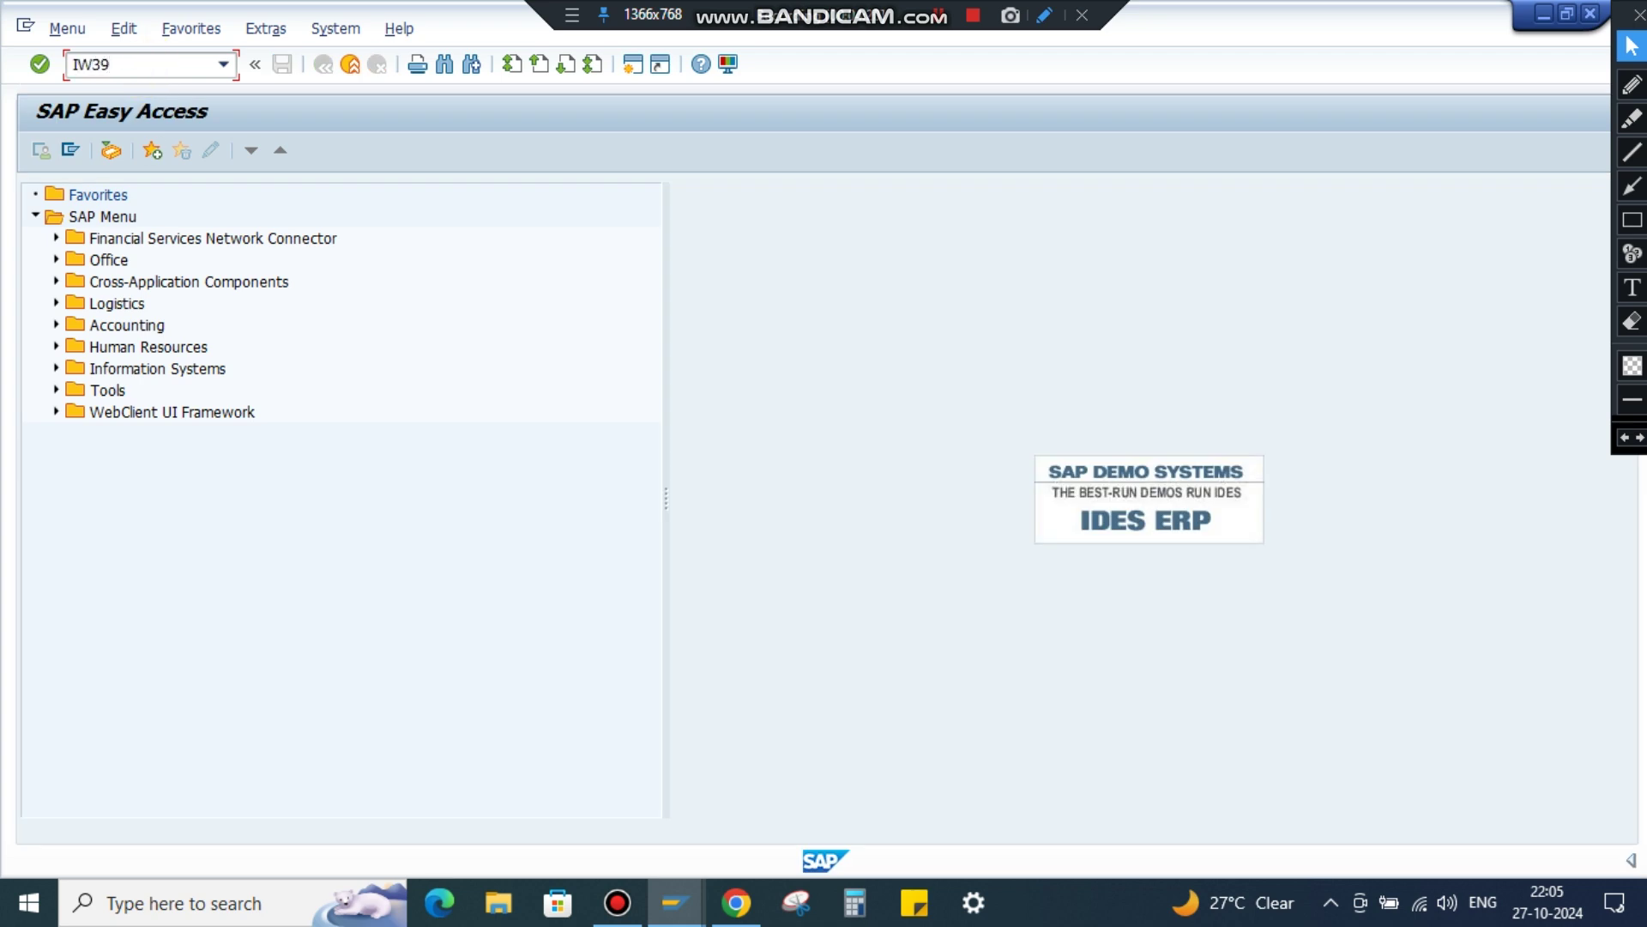
pyautogui.press('Return')
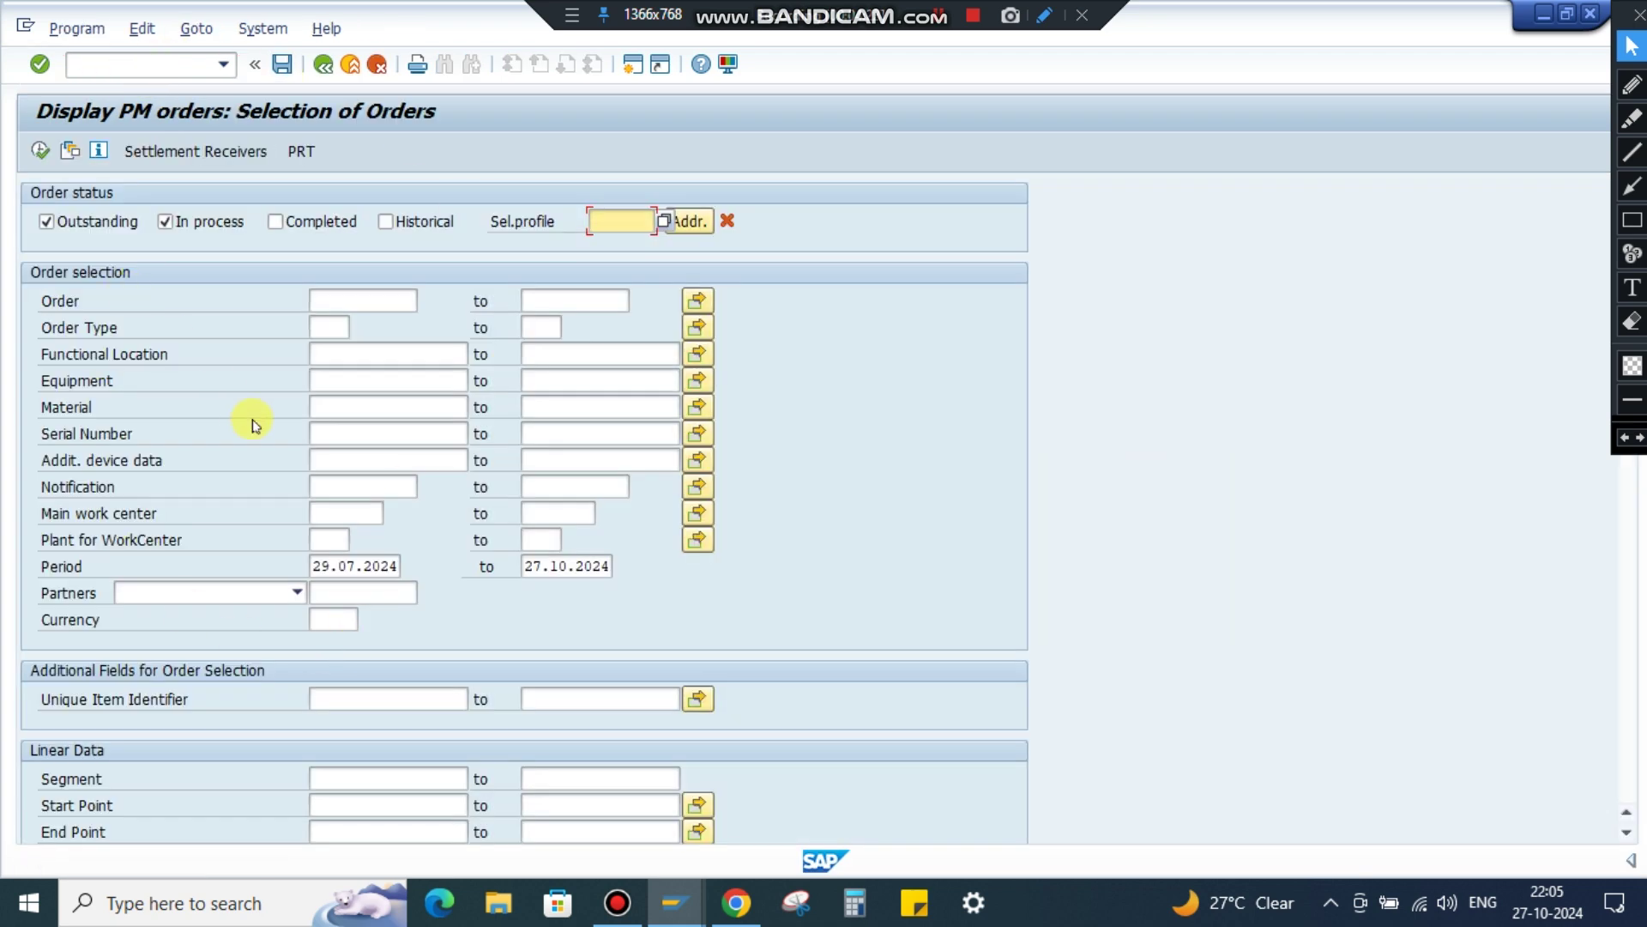
# Step: Set the order selection's layout to the user-specific PM Orders layout from the list of available layouts
pyautogui.scroll(-8, 254, 436)
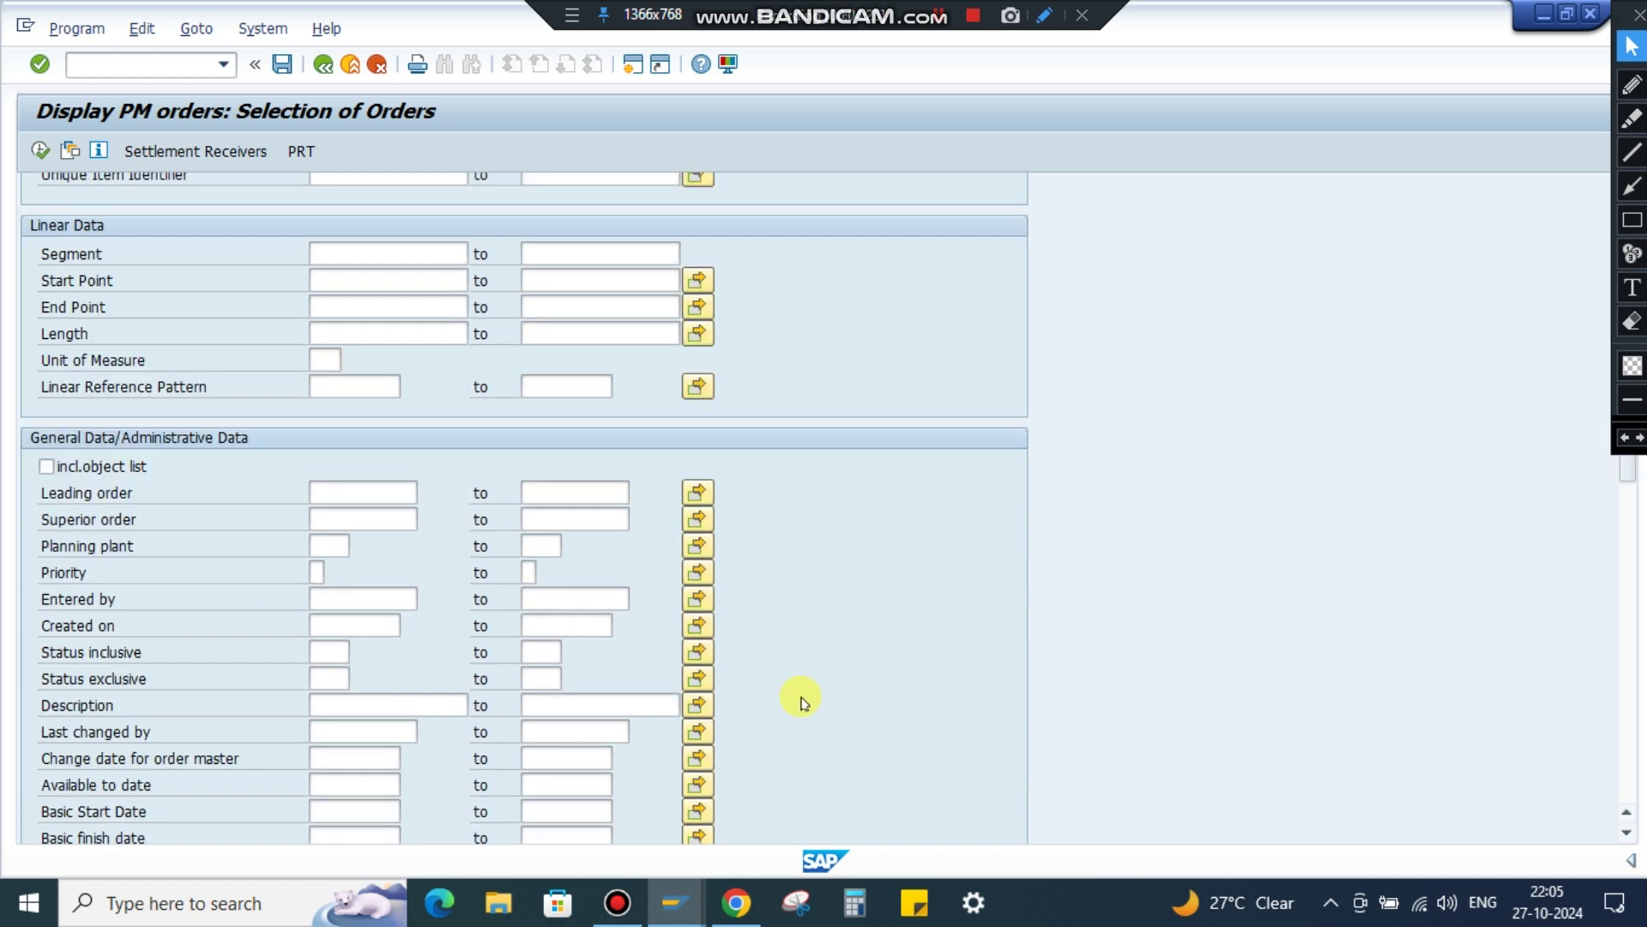
pyautogui.moveTo(1629, 495); pyautogui.dragTo(1600, 122)
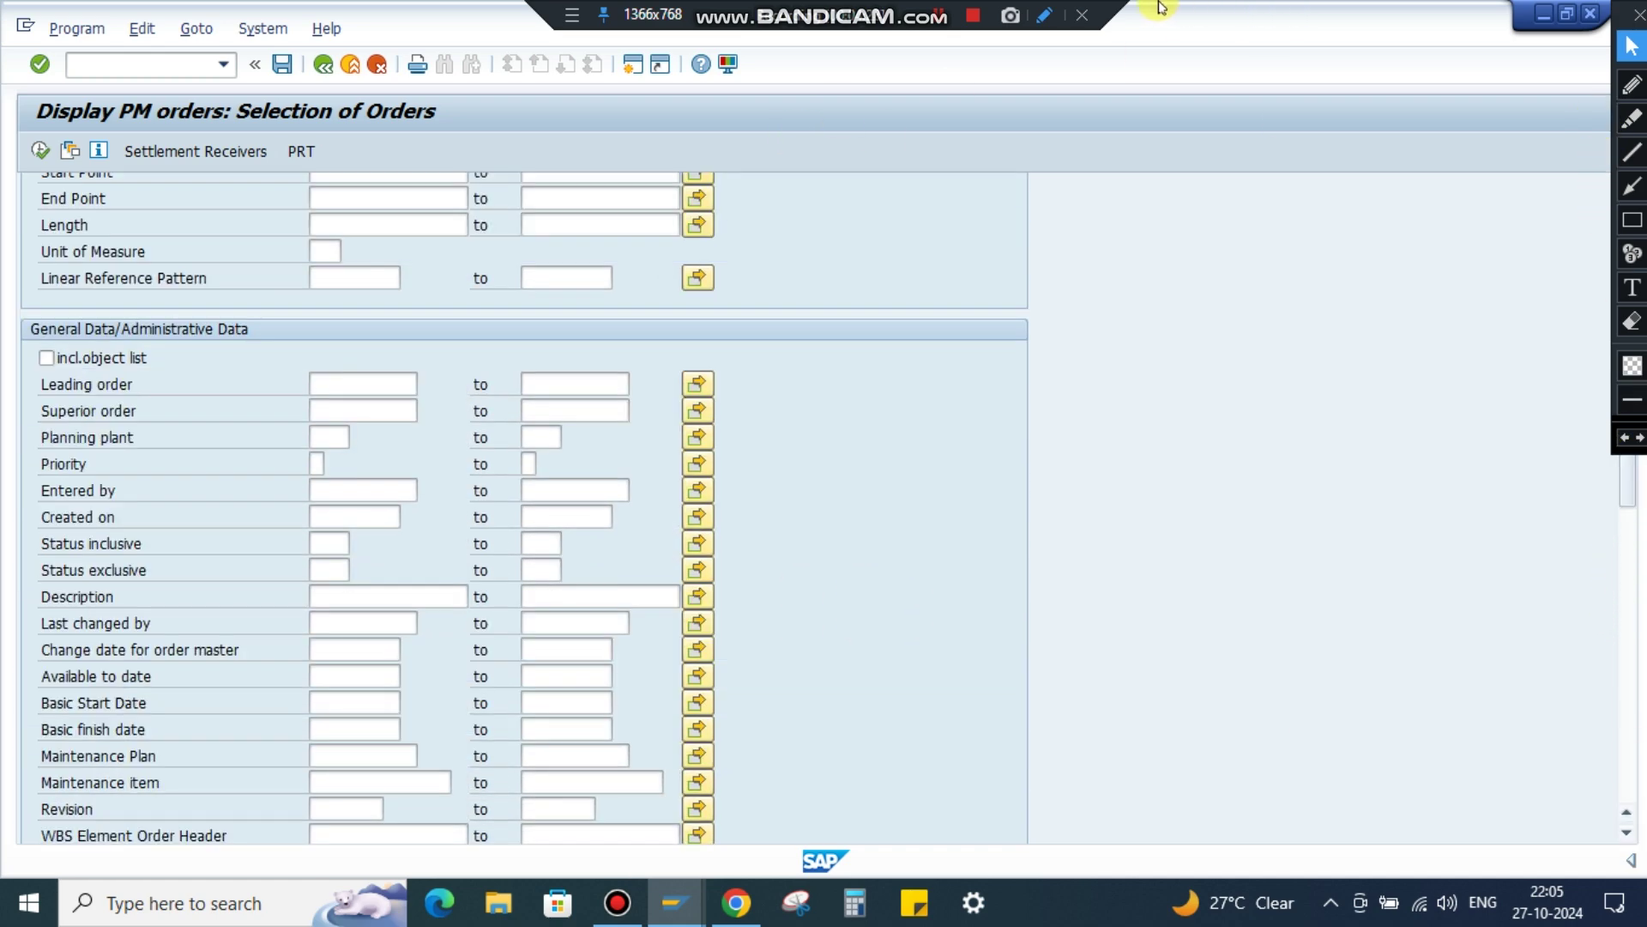
pyautogui.scroll(-6, 1181, 349)
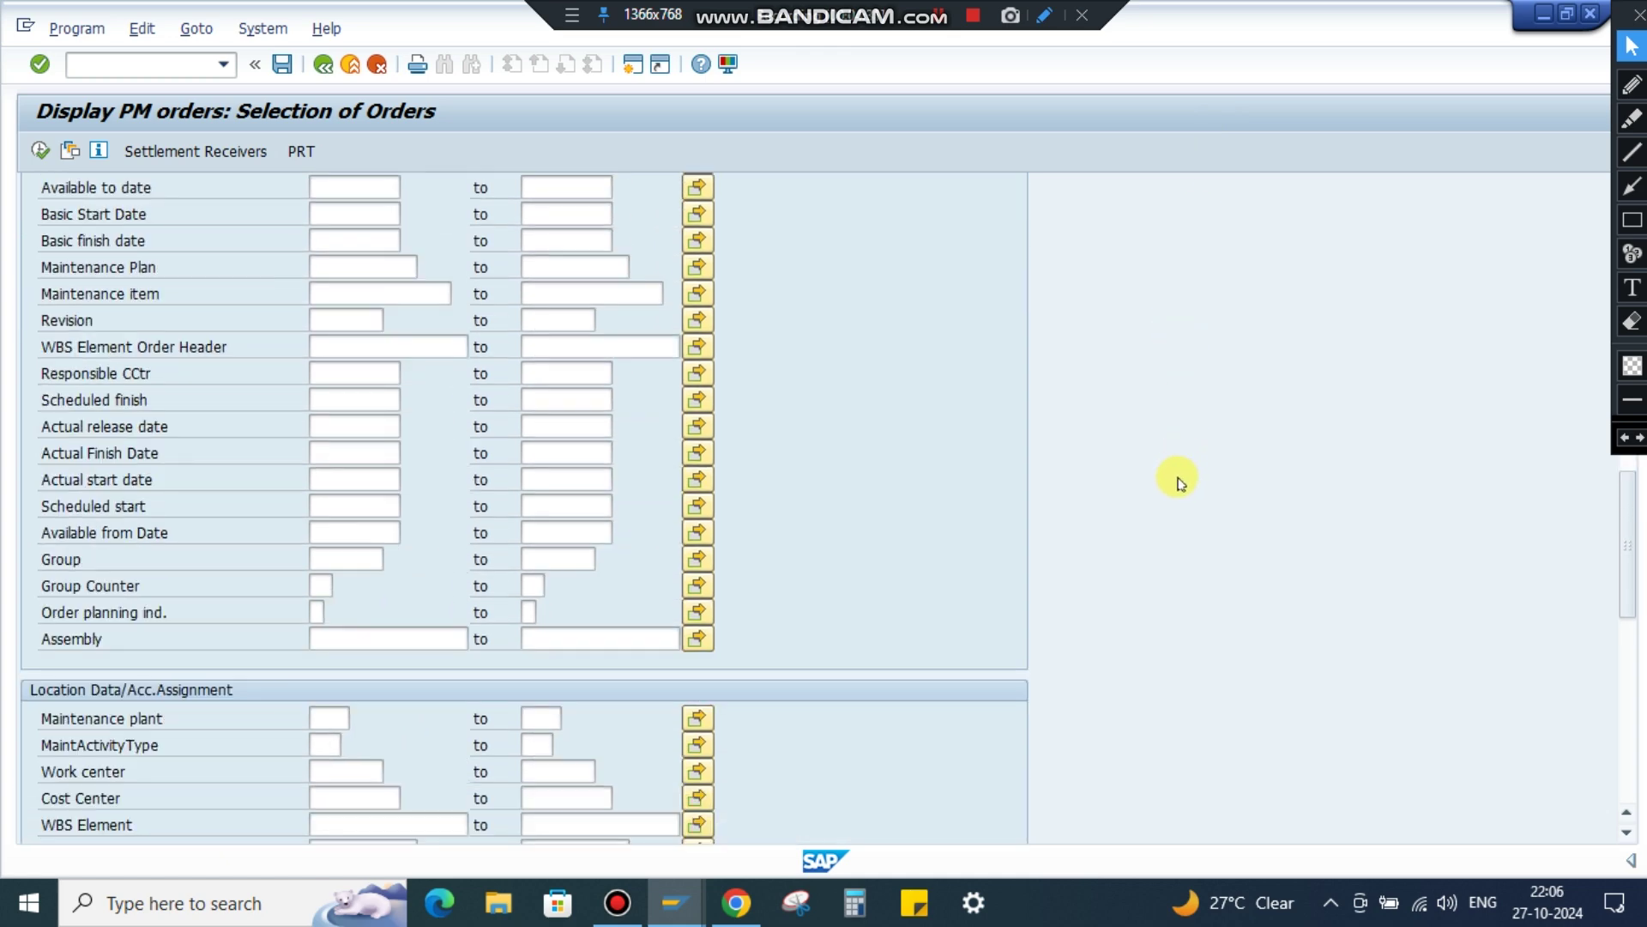
pyautogui.scroll(-10, 1177, 480)
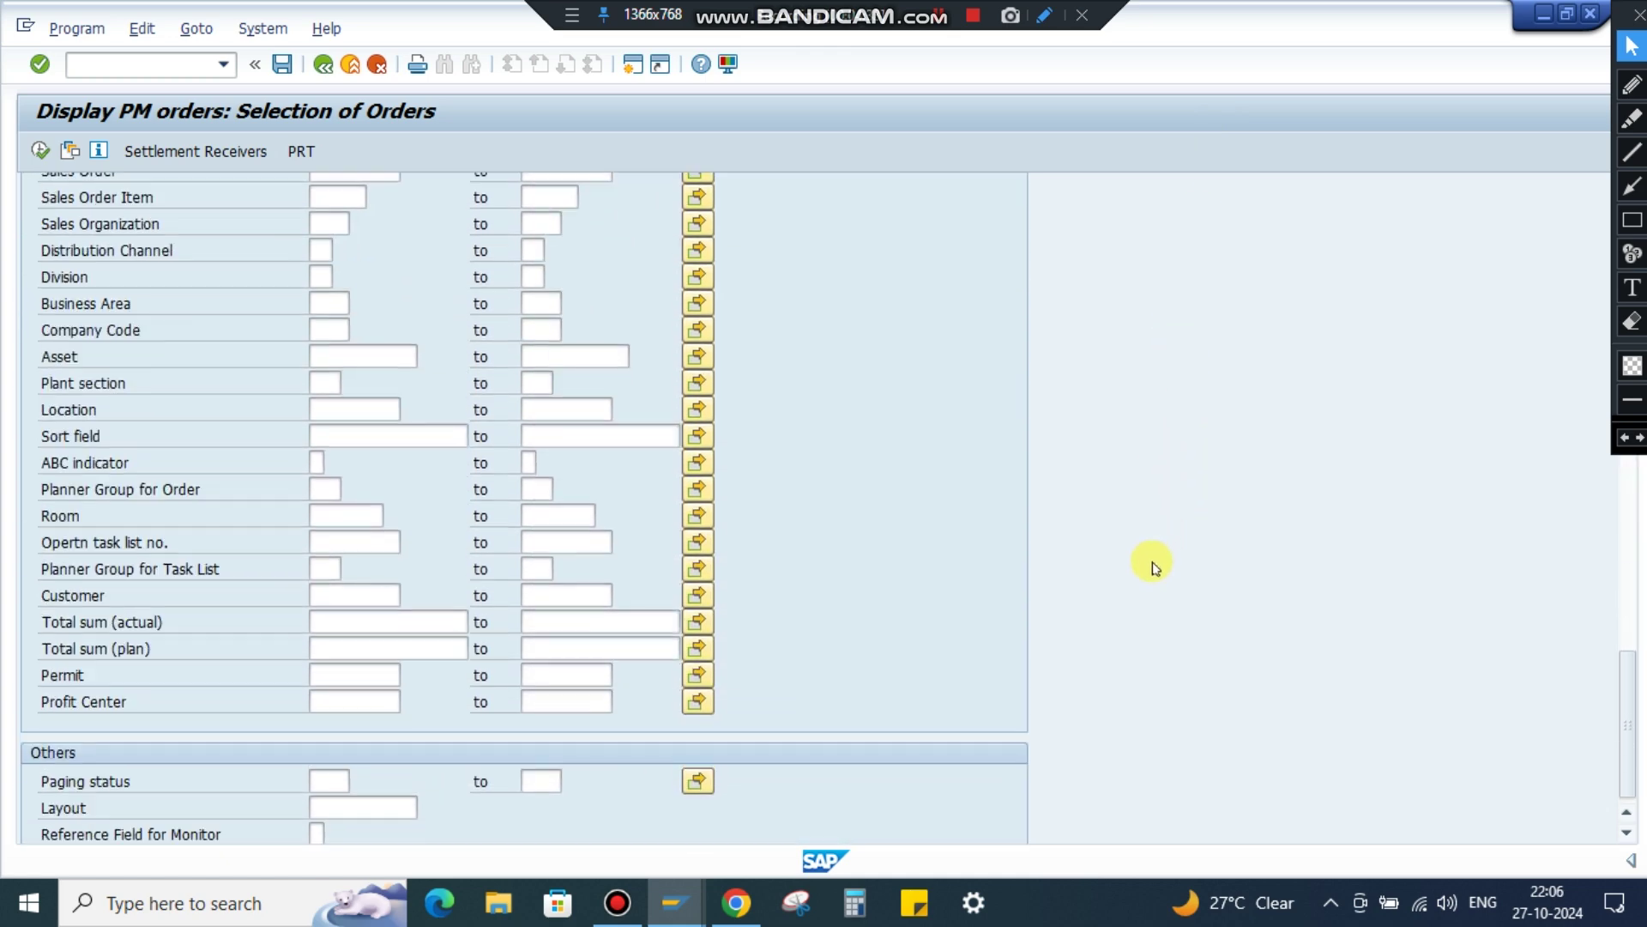
pyautogui.scroll(-1, 1153, 566)
pyautogui.click(377, 784)
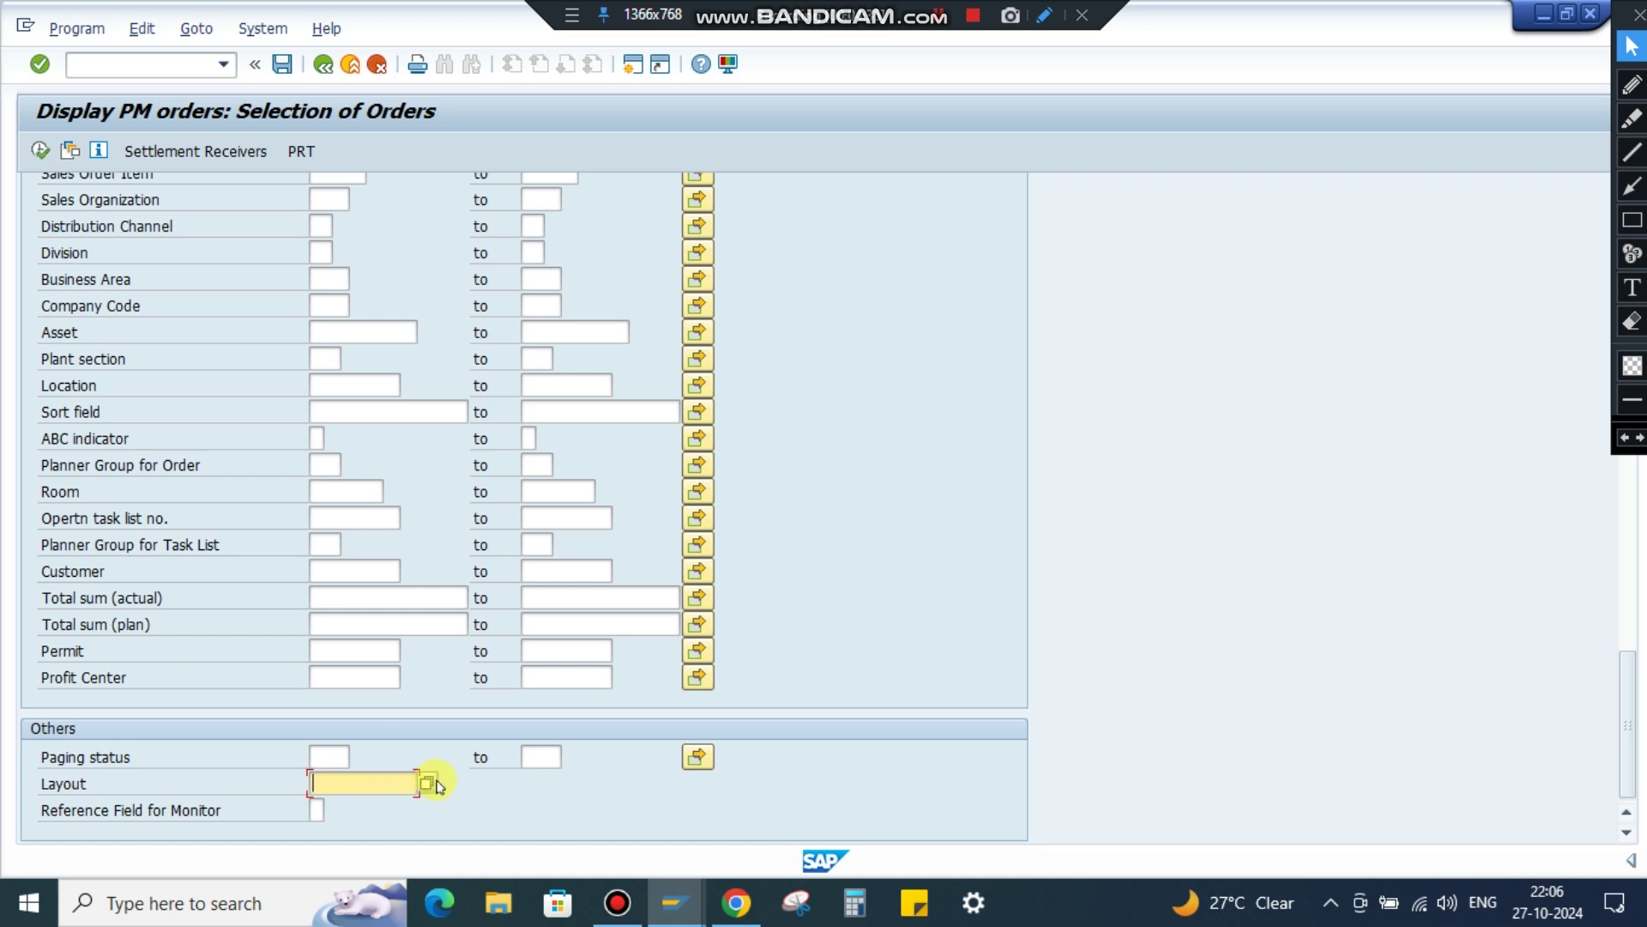
pyautogui.click(427, 782)
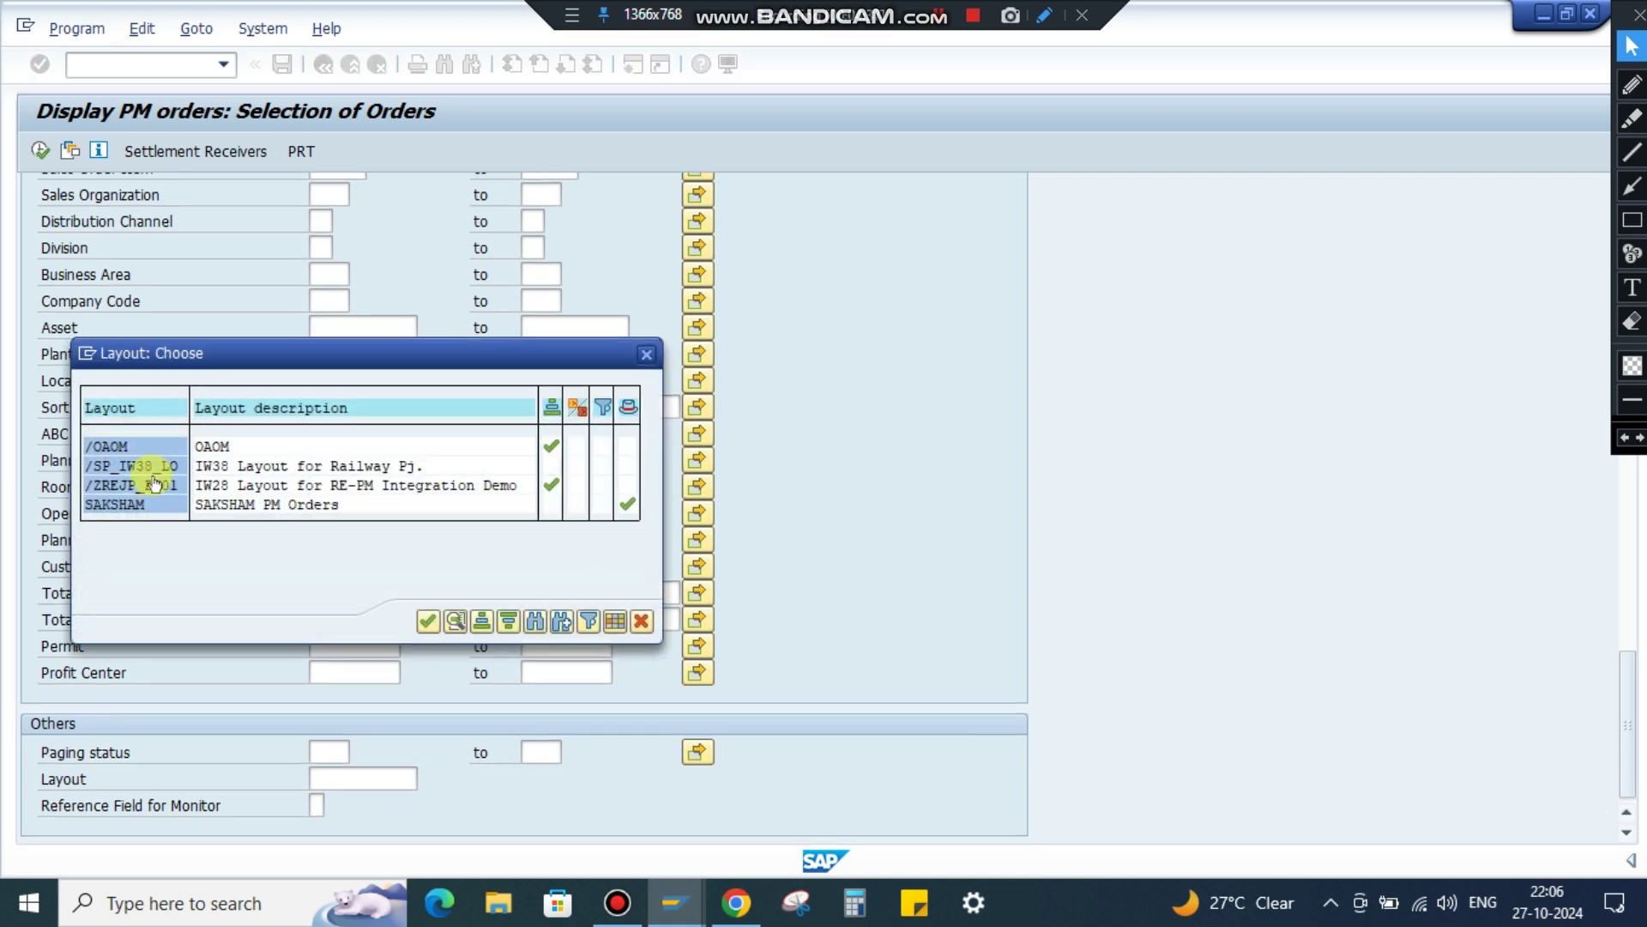
pyautogui.doubleClick(126, 517)
# Step: Run the PM order list with the chosen layout and return to the order selection
pyautogui.scroll(4, 373, 539)
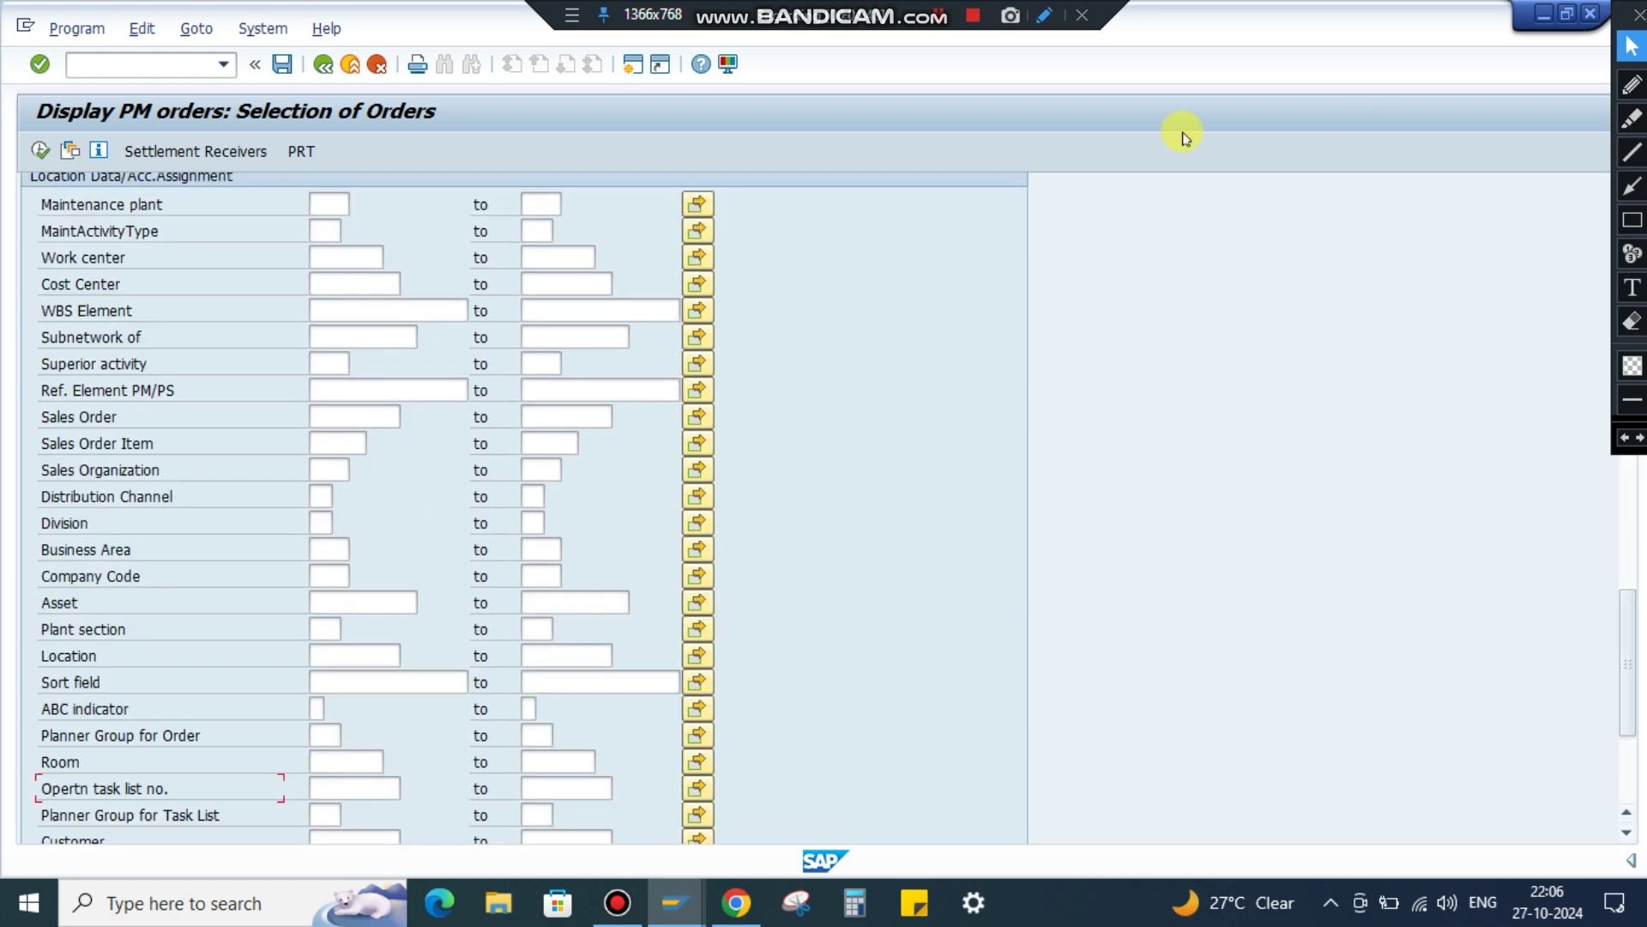
pyautogui.click(43, 151)
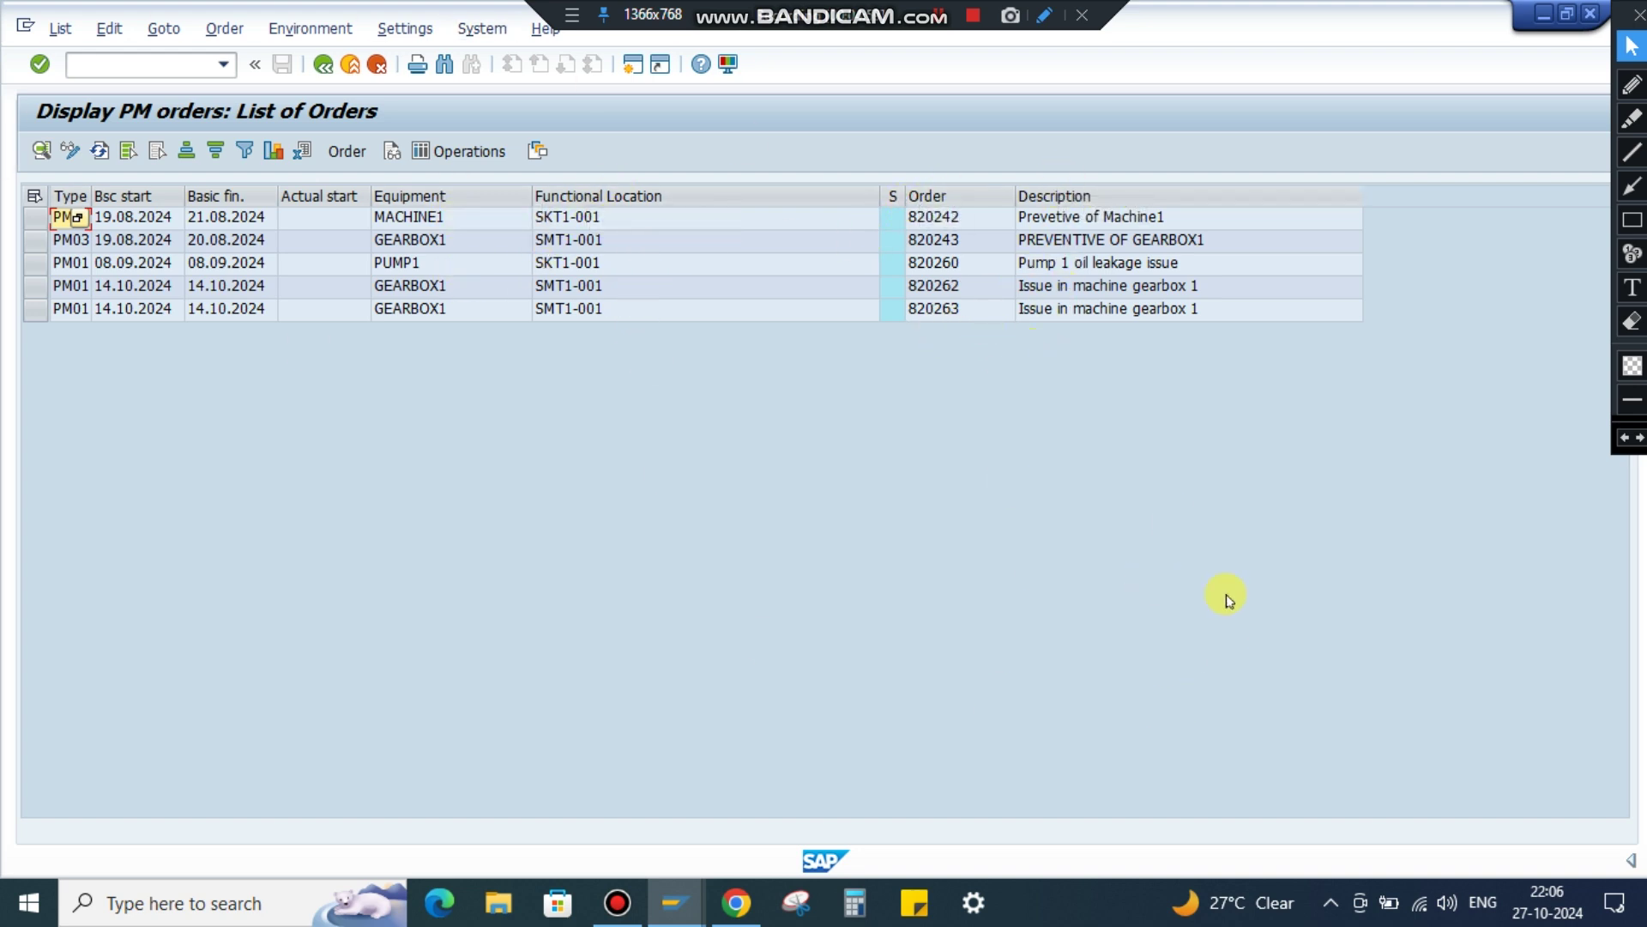
pyautogui.click(324, 65)
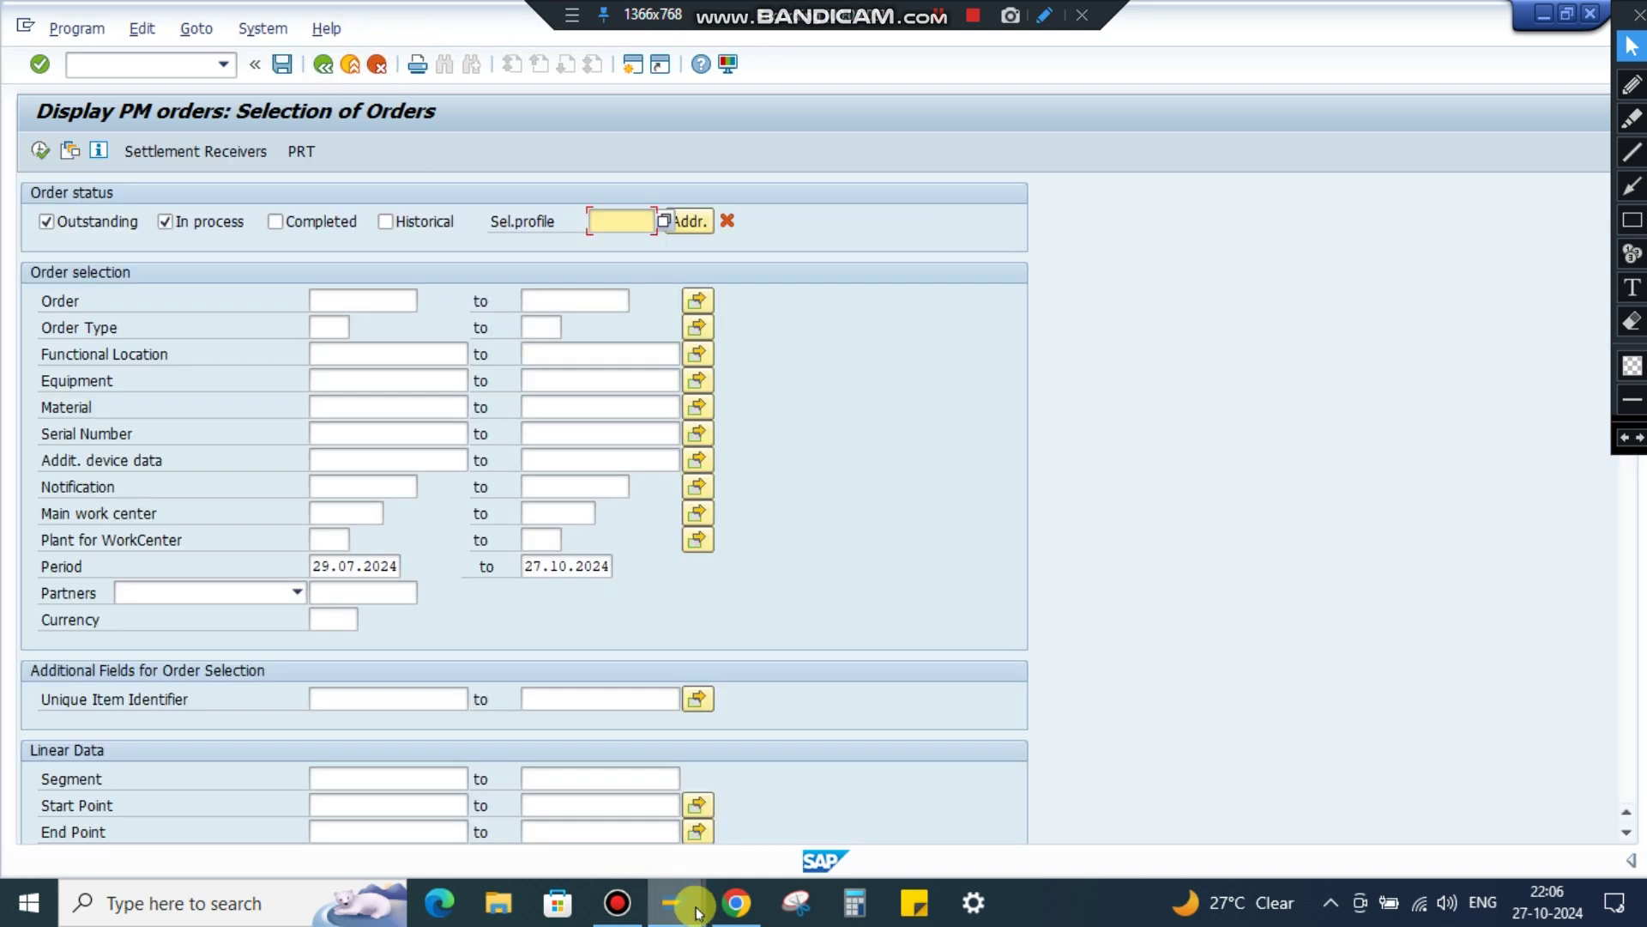
# Step: Switch to the purchase requisition list session and return to its selection criteria
pyautogui.moveTo(687, 901)
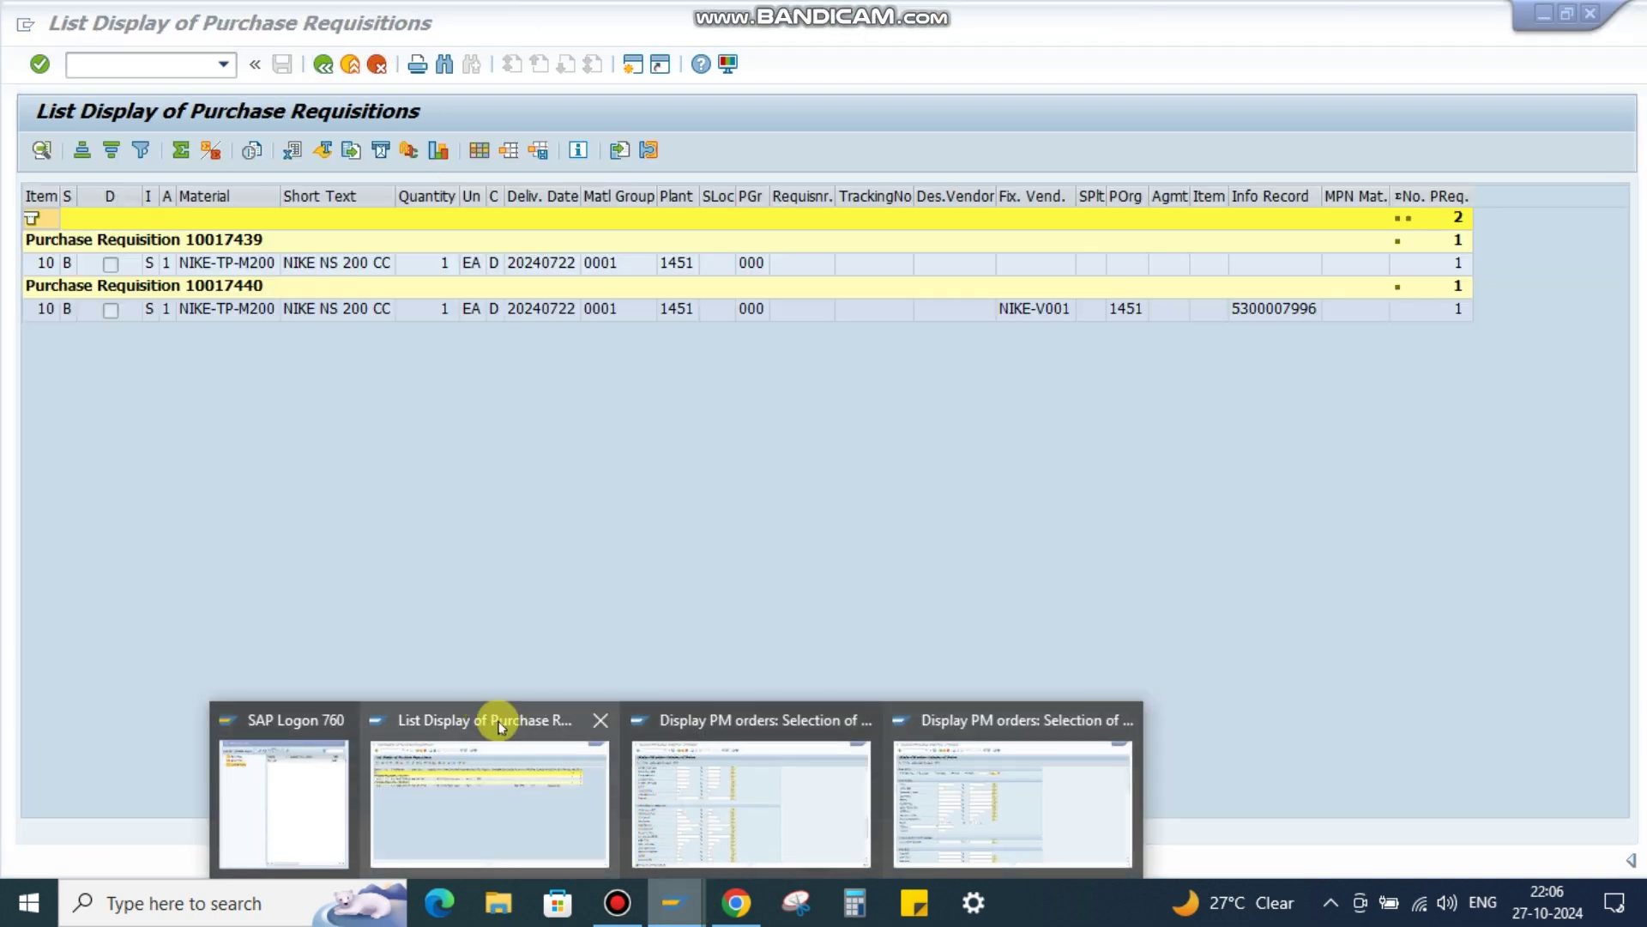
pyautogui.click(502, 728)
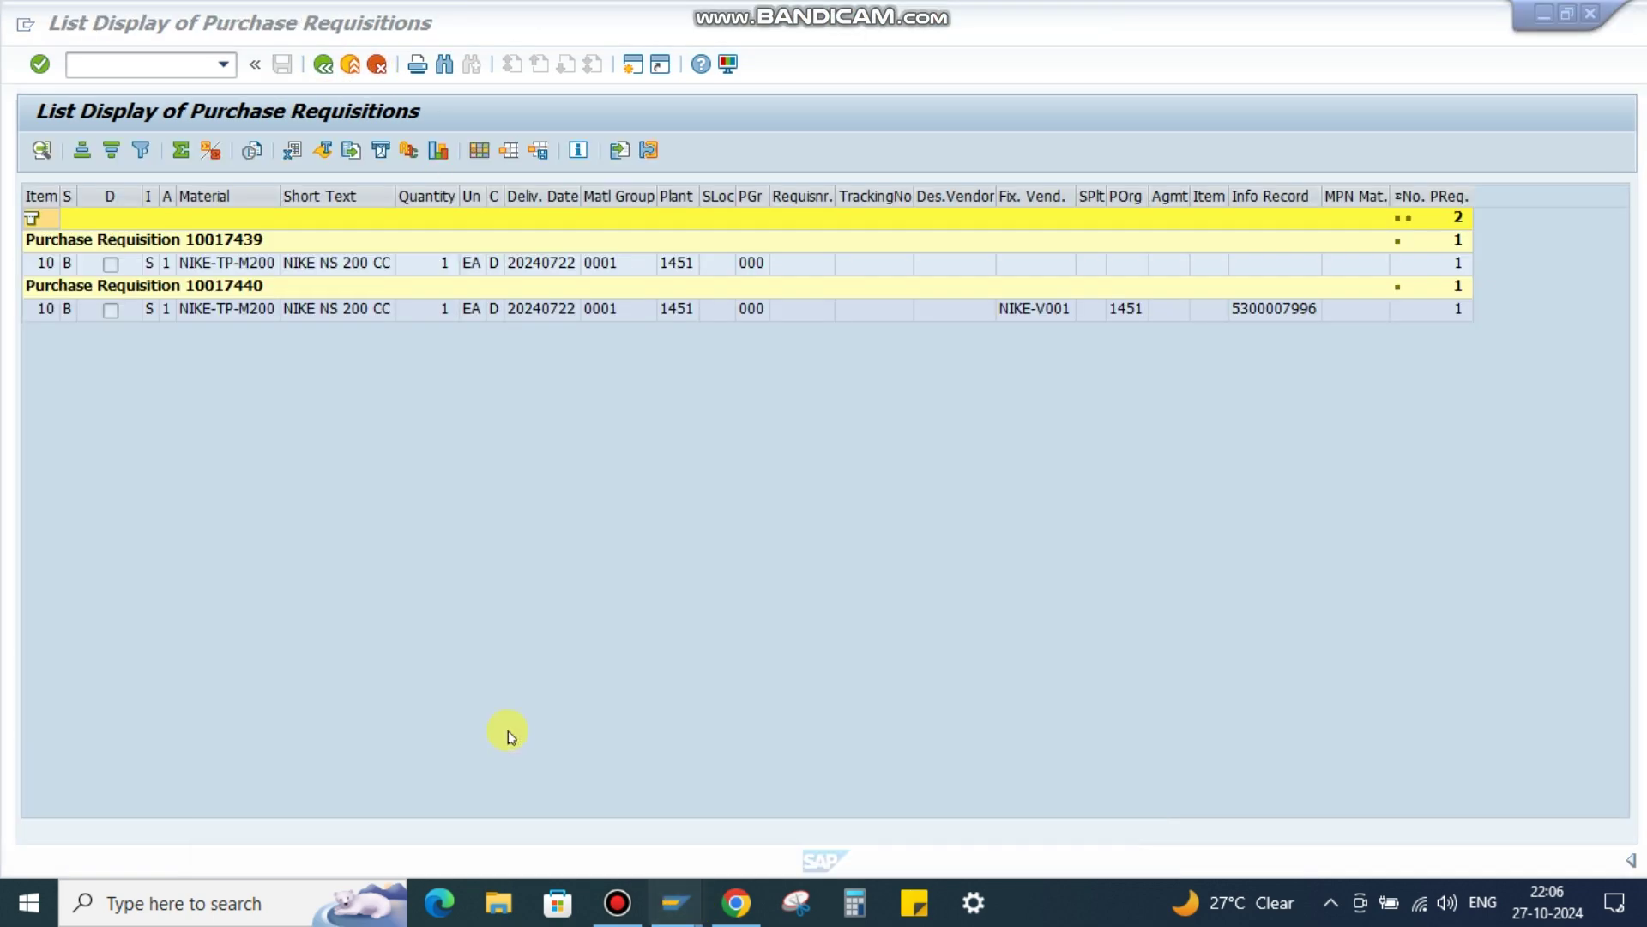
pyautogui.click(323, 65)
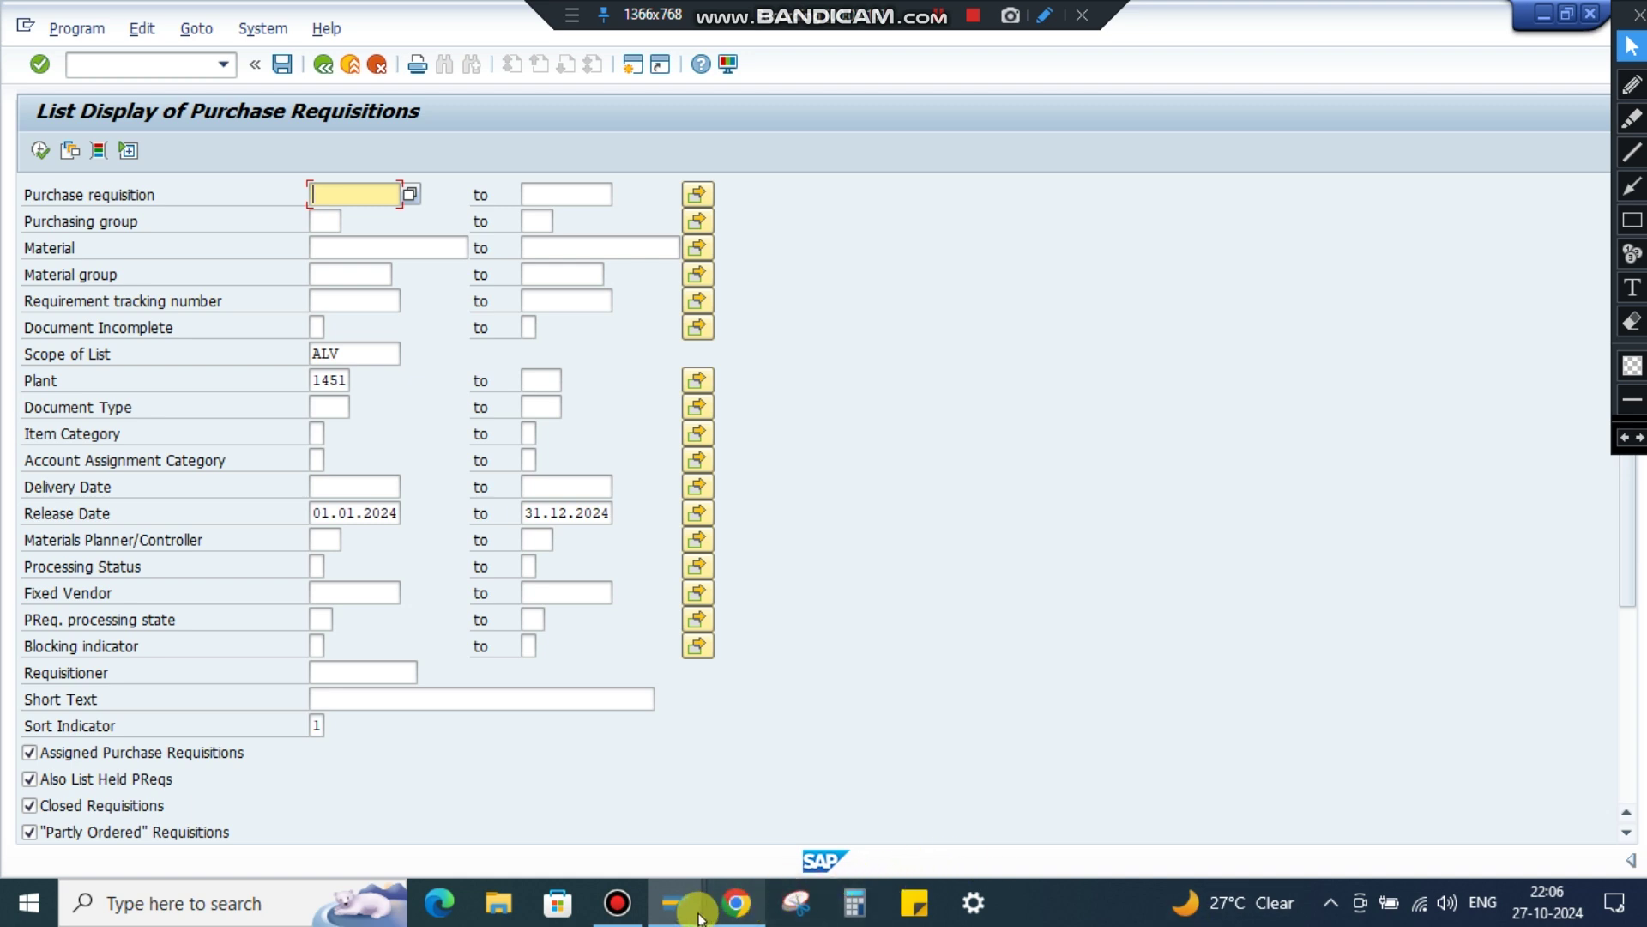
# Step: Switch to the PM orders selection session and check its variant search without choosing a variant
pyautogui.moveTo(699, 916)
pyautogui.click(1013, 755)
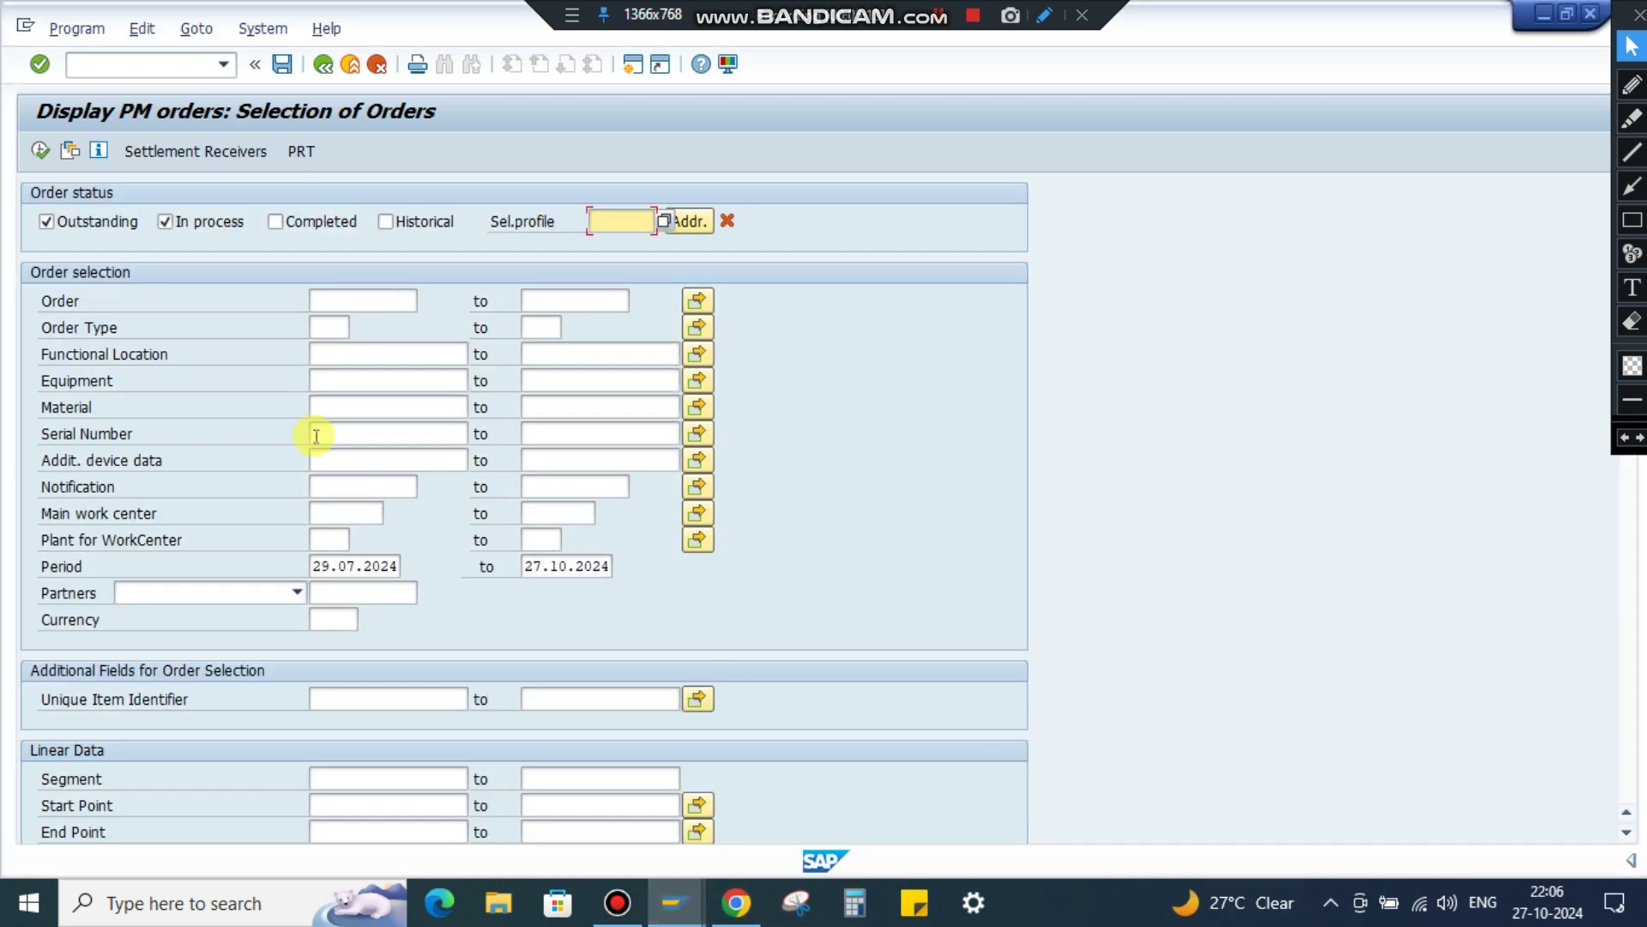
pyautogui.click(71, 151)
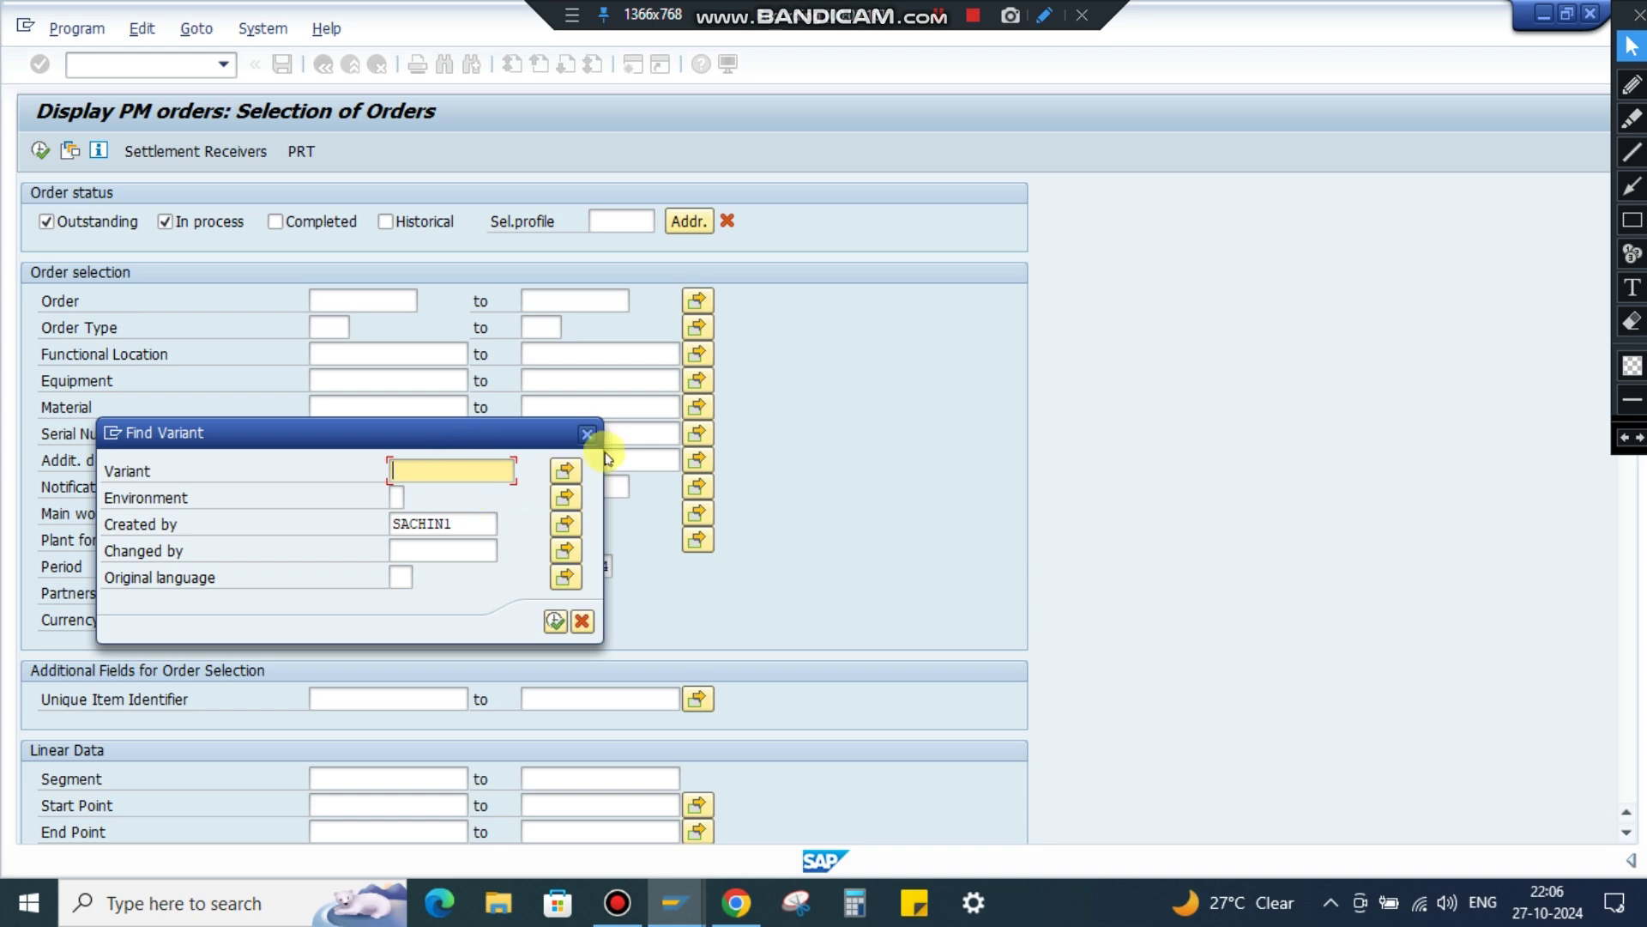
pyautogui.click(587, 434)
pyautogui.scroll(-2, 454, 460)
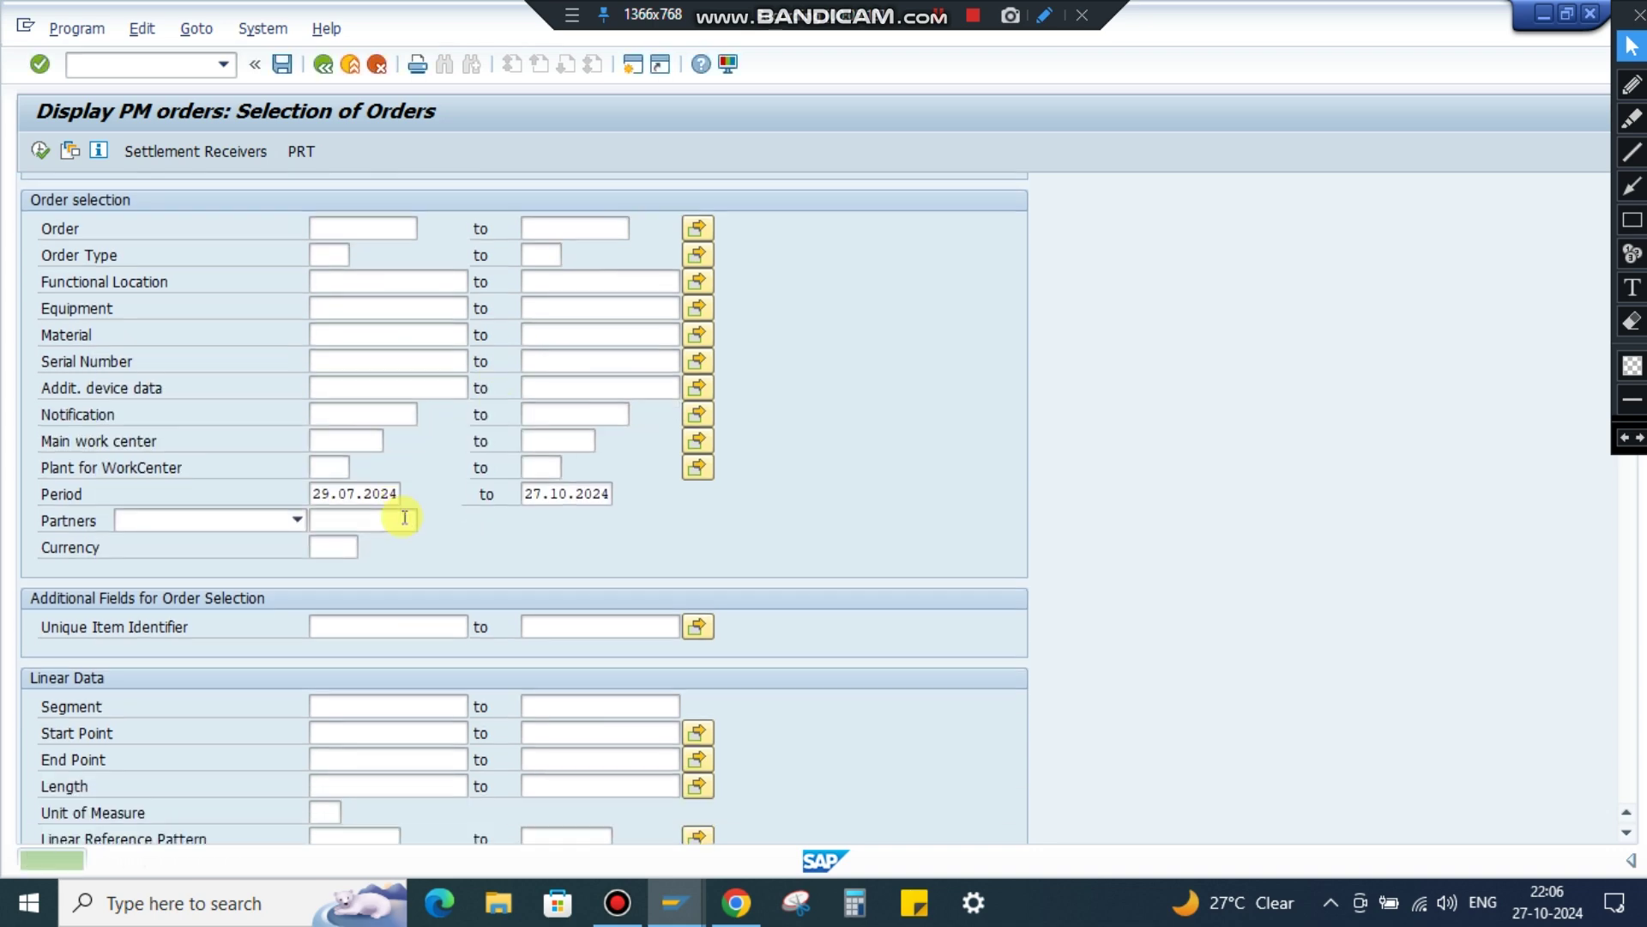
# Step: Switch to the purchase requisition session, examine the variant's plant, release date and requisition options, and run the report
pyautogui.moveTo(662, 910)
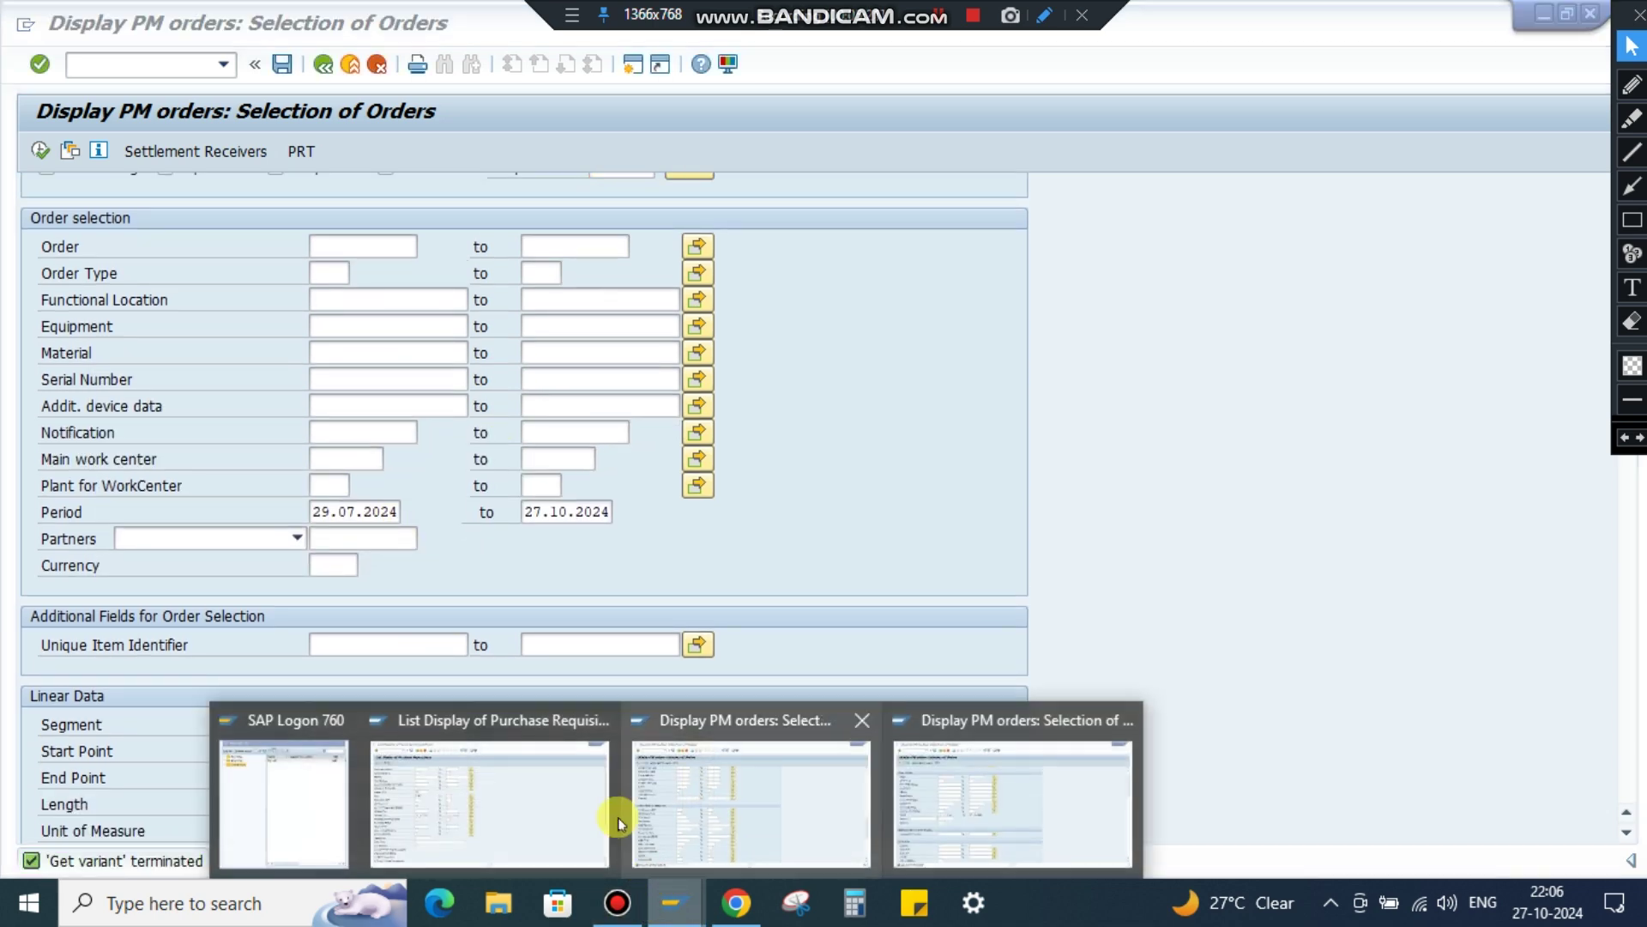
pyautogui.click(430, 726)
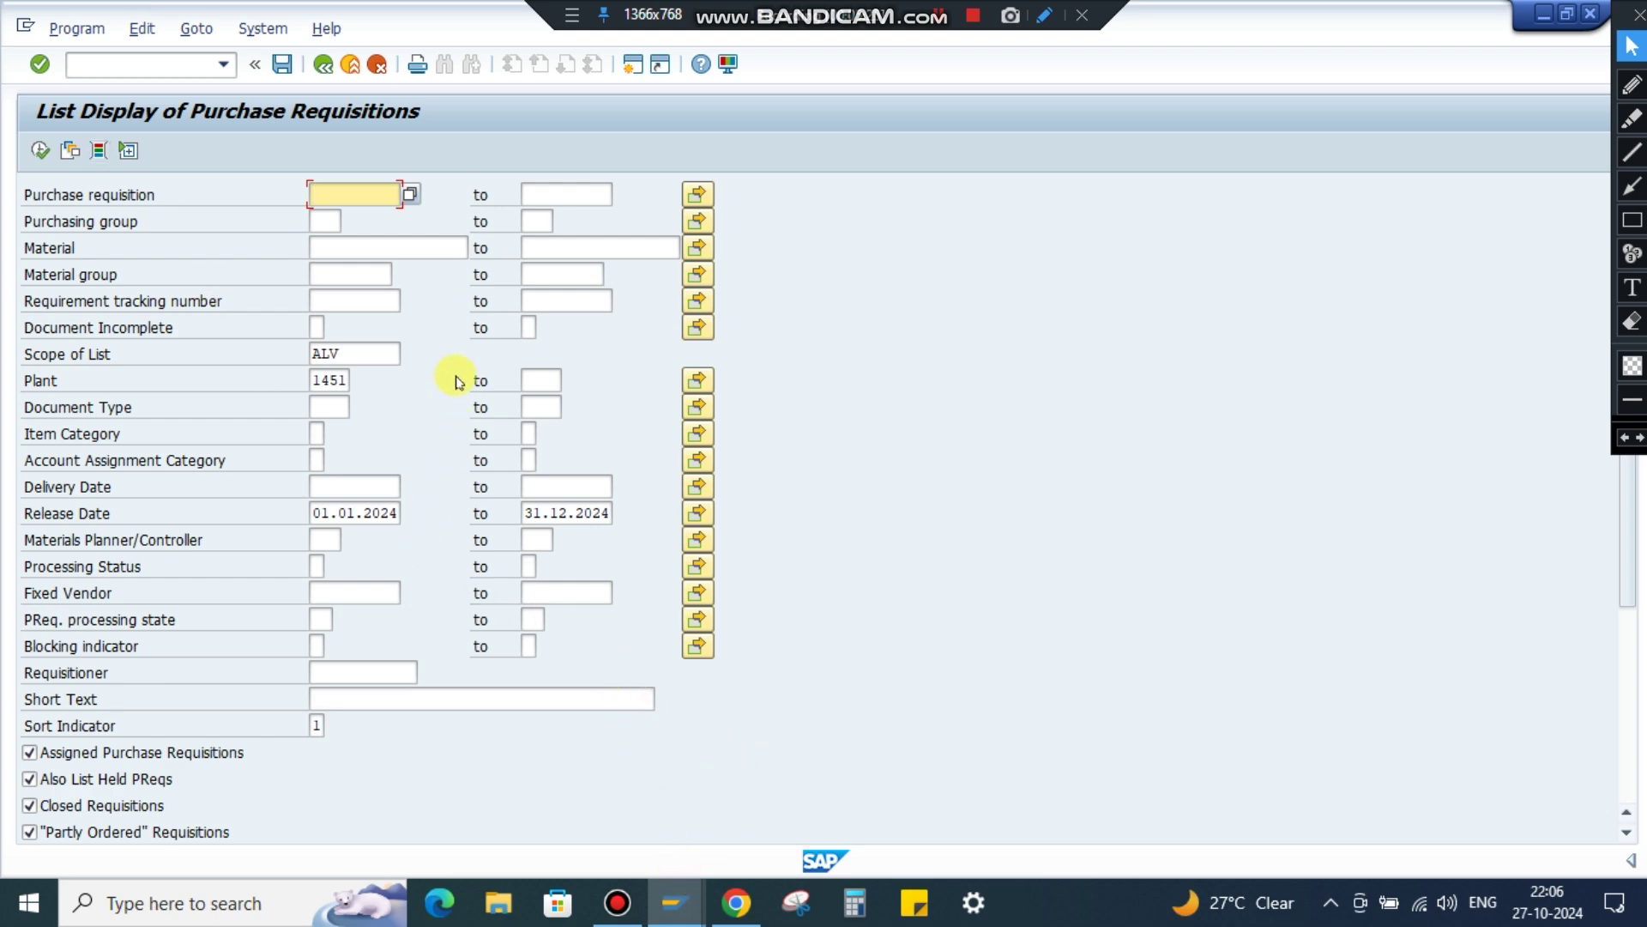
pyautogui.scroll(-10, 459, 382)
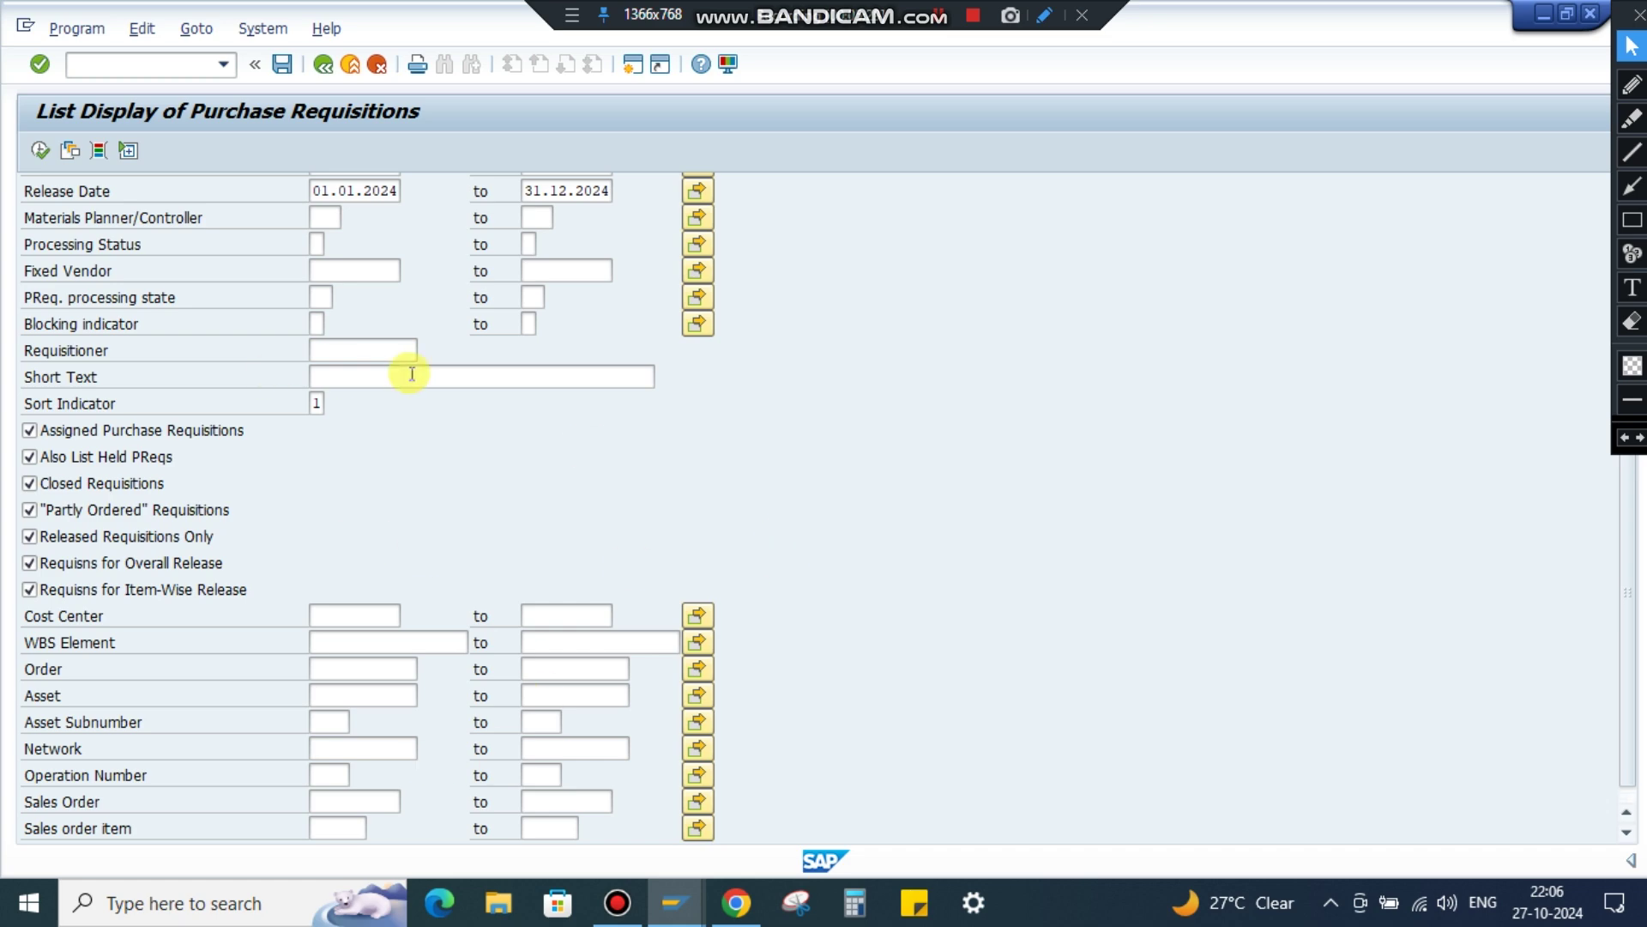
pyautogui.scroll(8, 412, 374)
pyautogui.scroll(2, 412, 374)
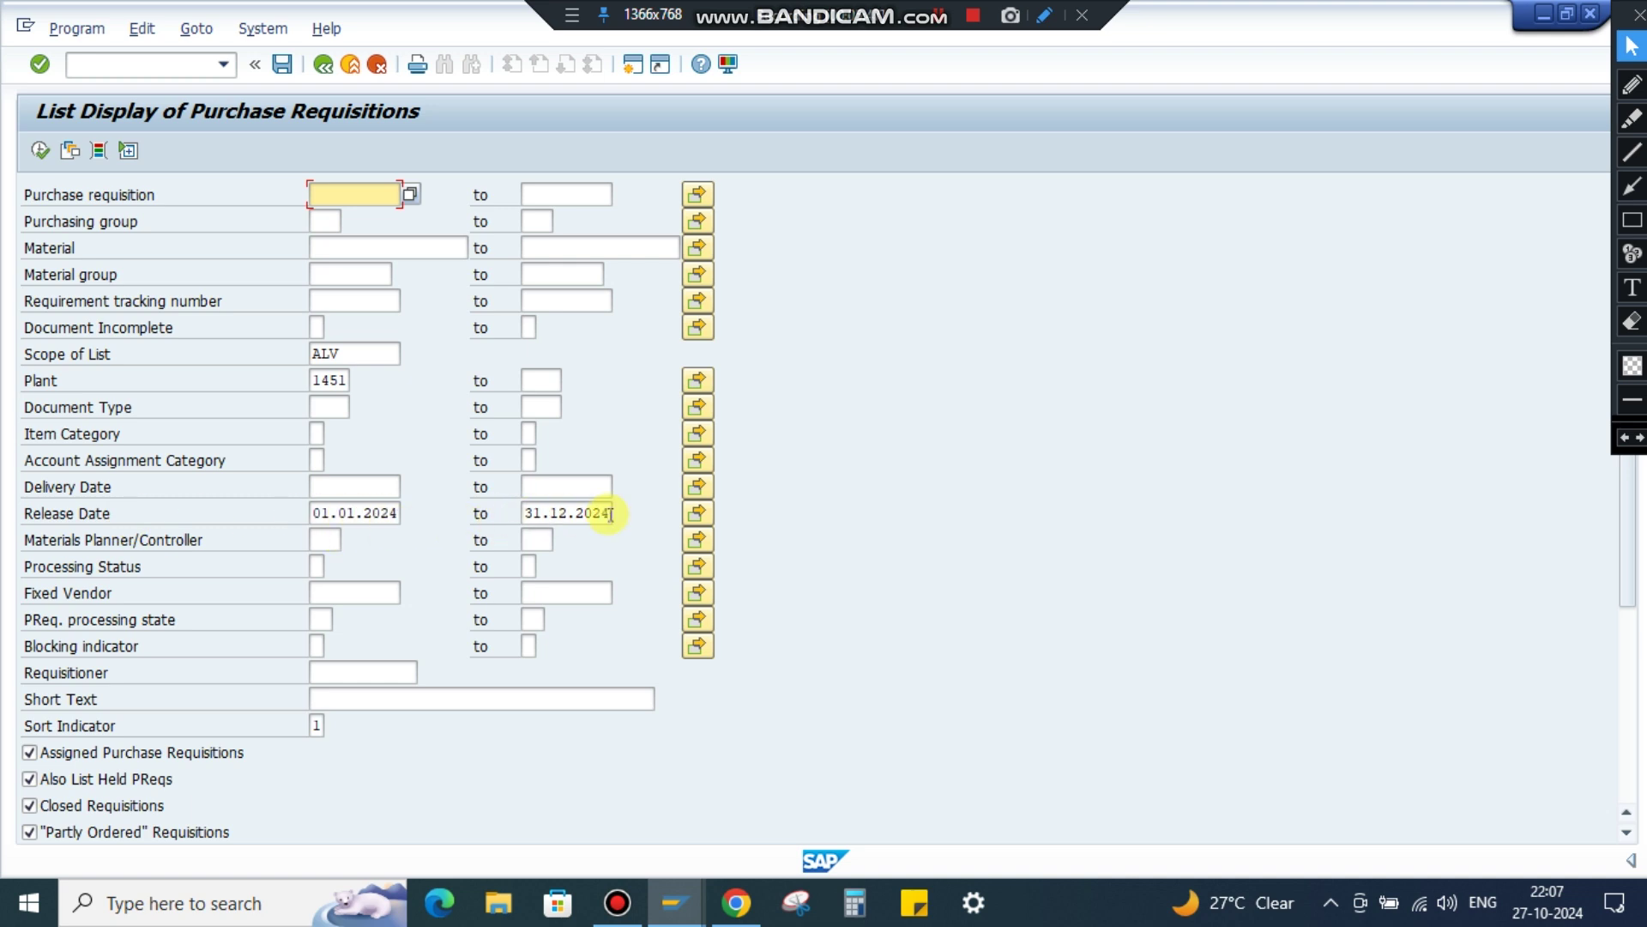
pyautogui.scroll(-3, 55, 777)
pyautogui.scroll(-2, 63, 734)
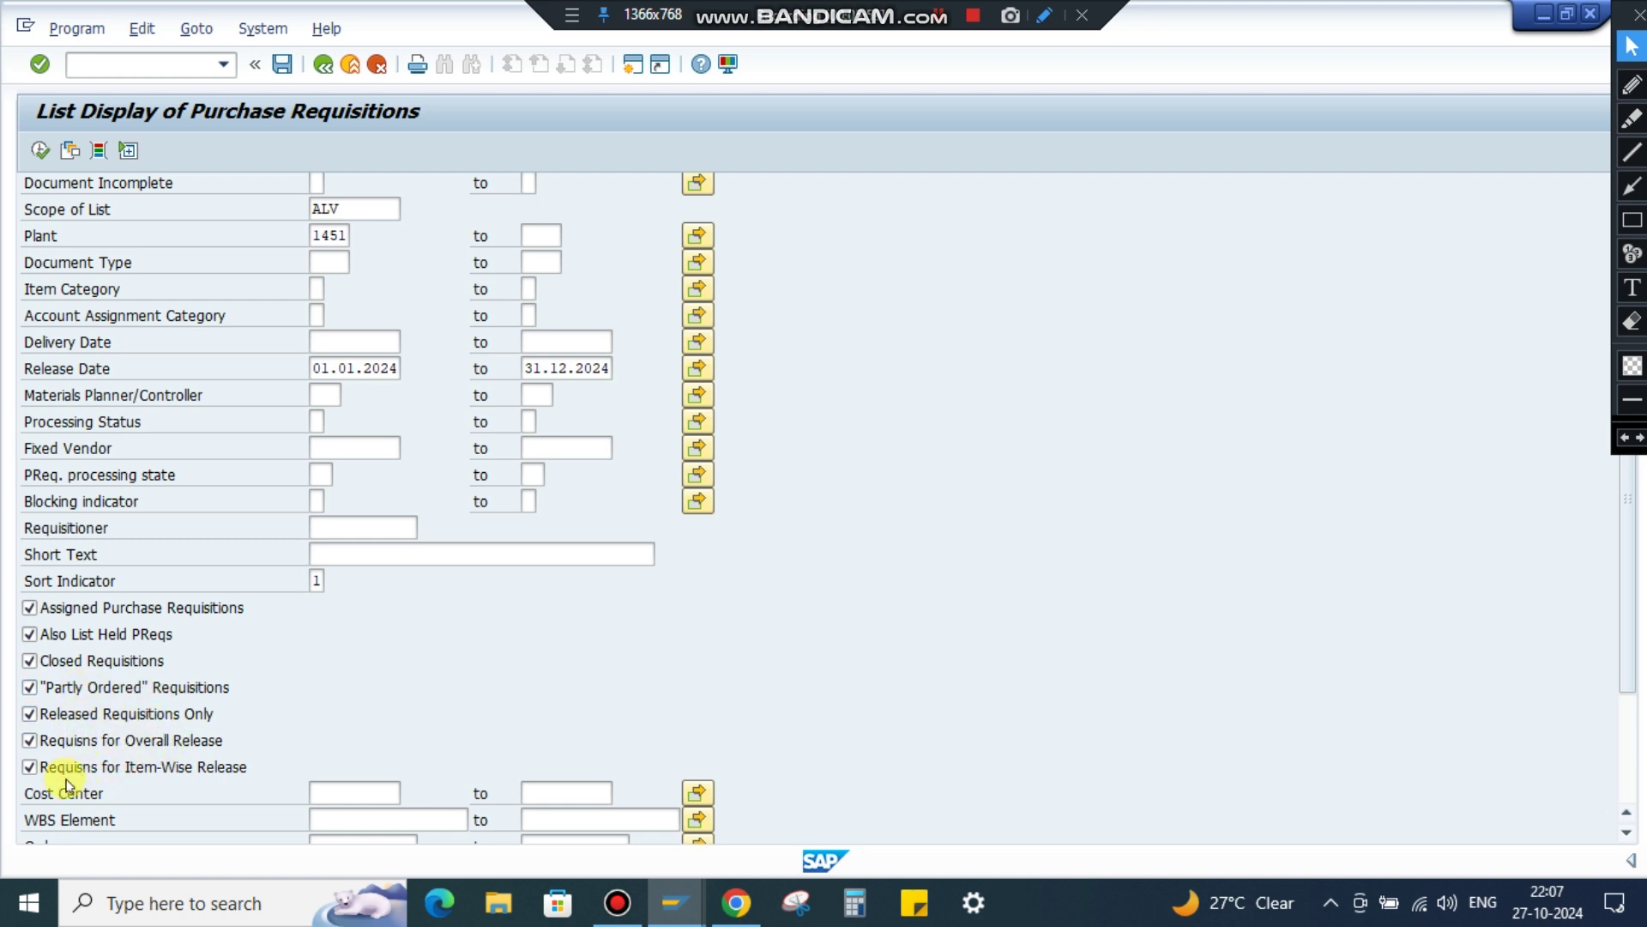
pyautogui.scroll(3, 169, 774)
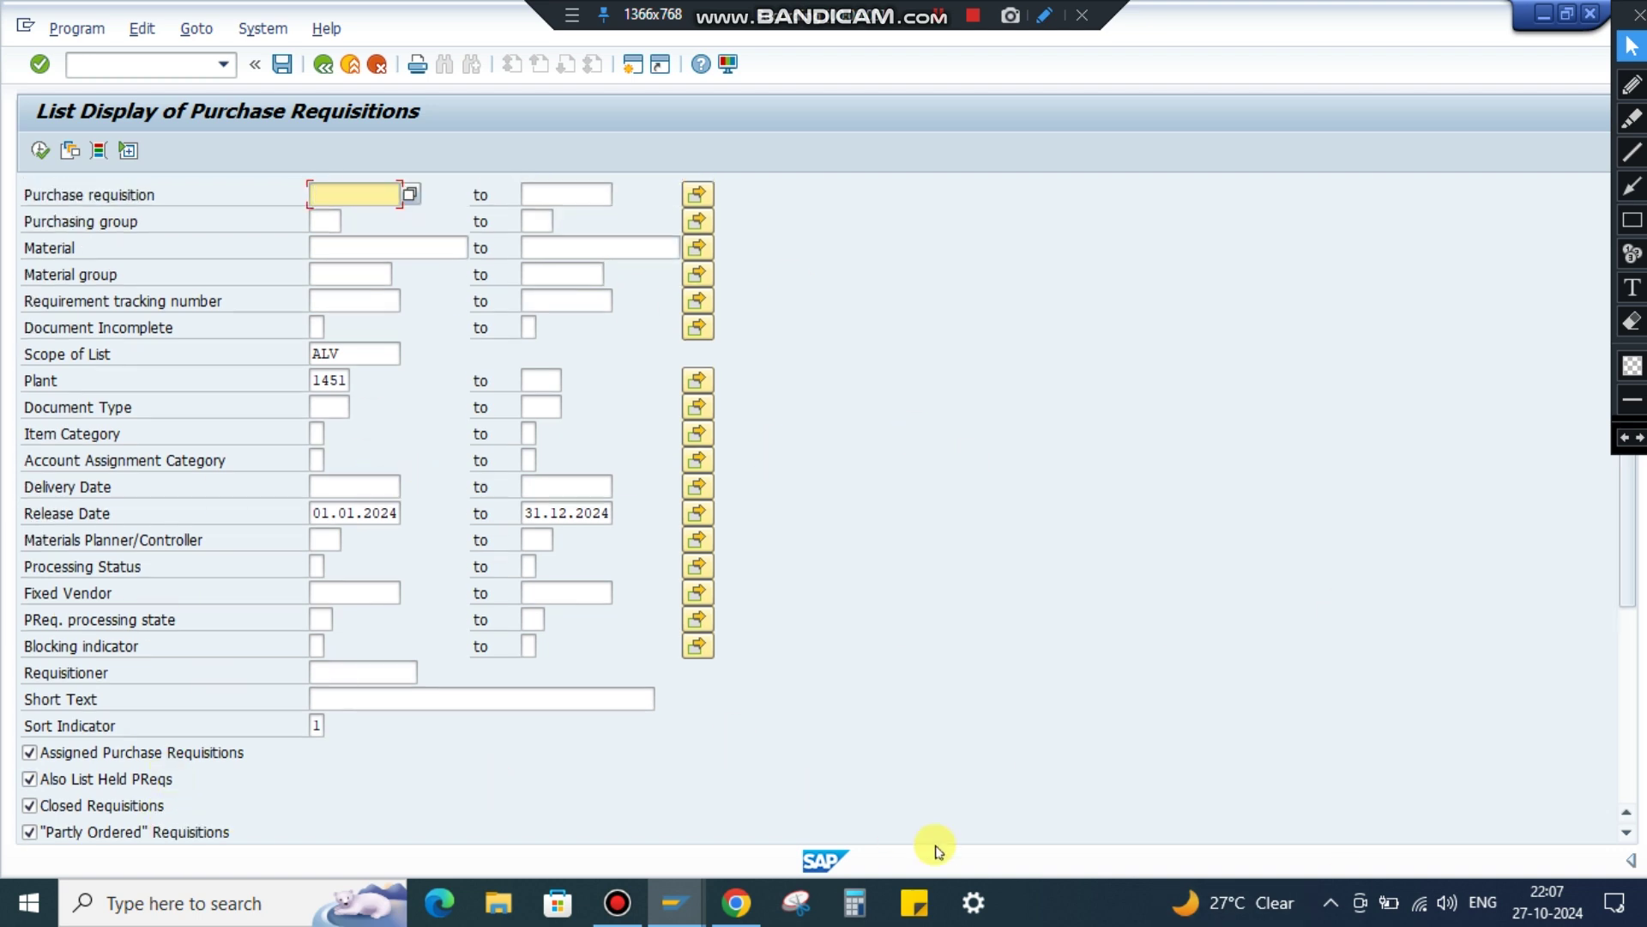
pyautogui.click(40, 150)
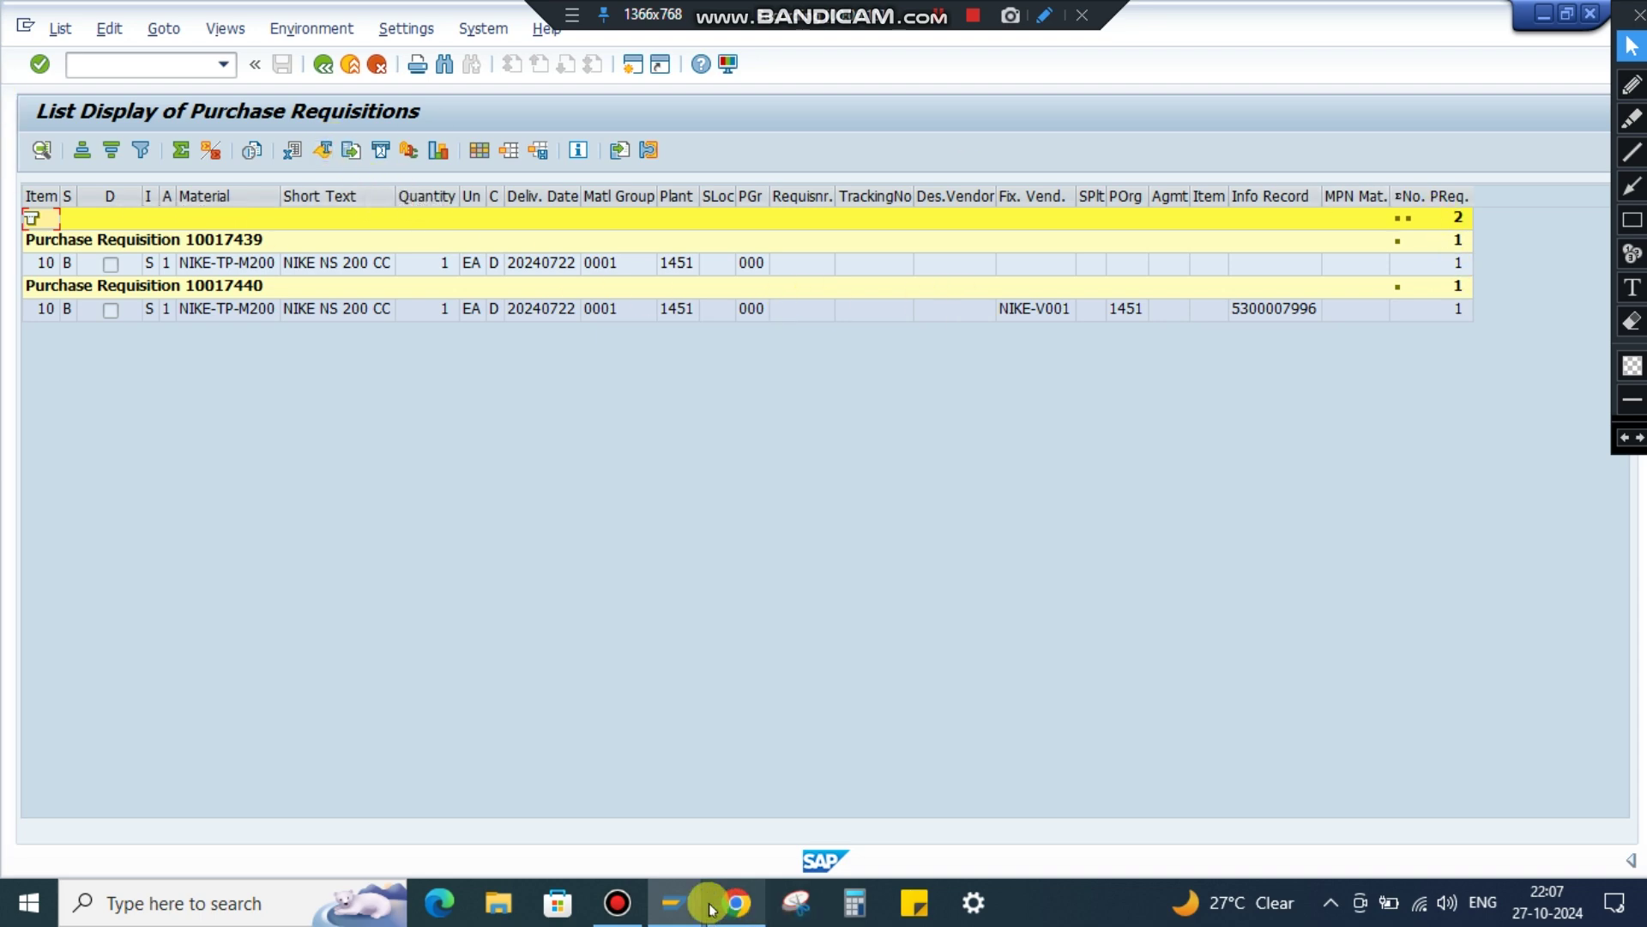
# Step: Switch to the PM orders session, review the selection fields down to the layout setting, and run the order list
pyautogui.click(676, 903)
pyautogui.click(958, 743)
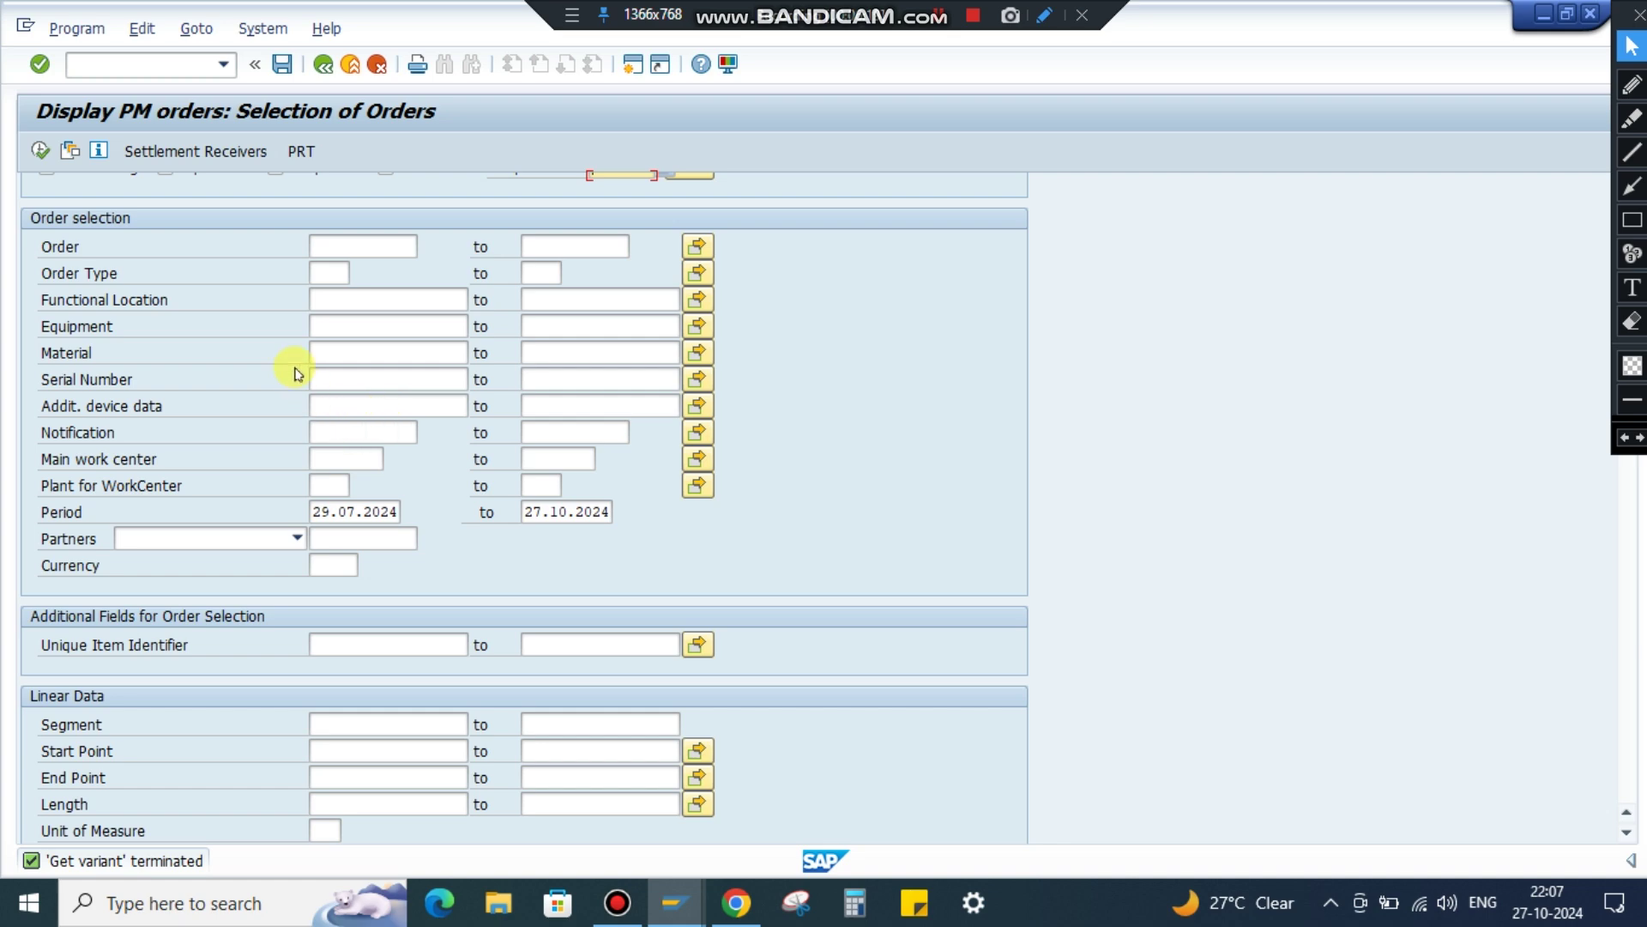
pyautogui.scroll(-1, 460, 467)
pyautogui.scroll(4, 460, 467)
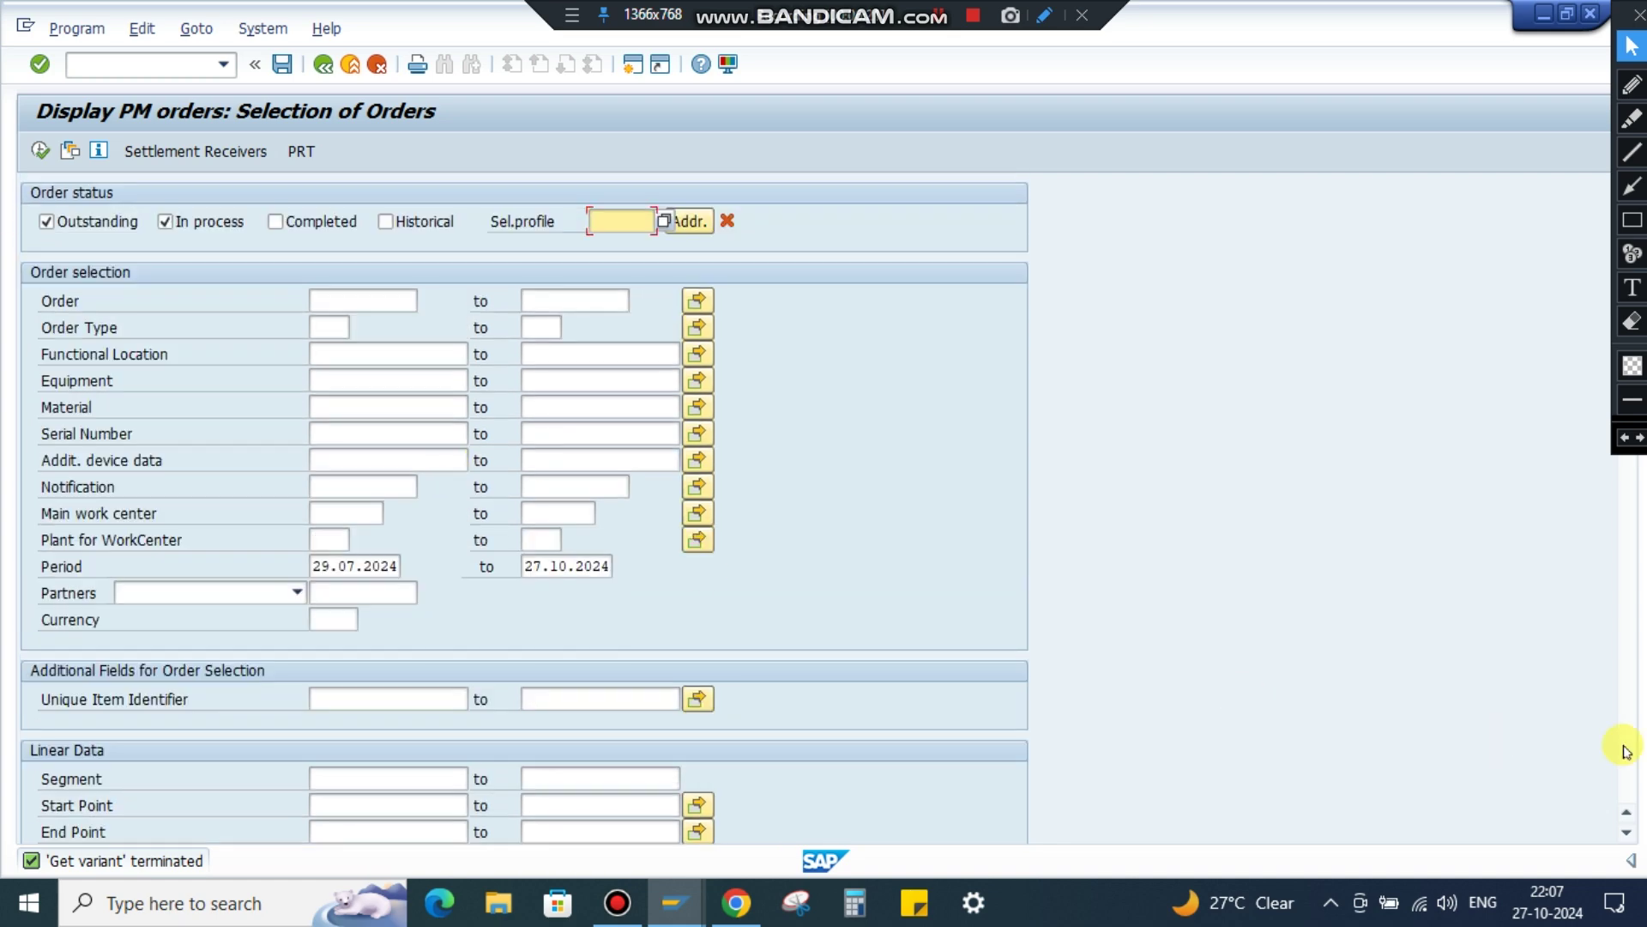
pyautogui.scroll(-1, 855, 583)
pyautogui.scroll(-12, 1527, 809)
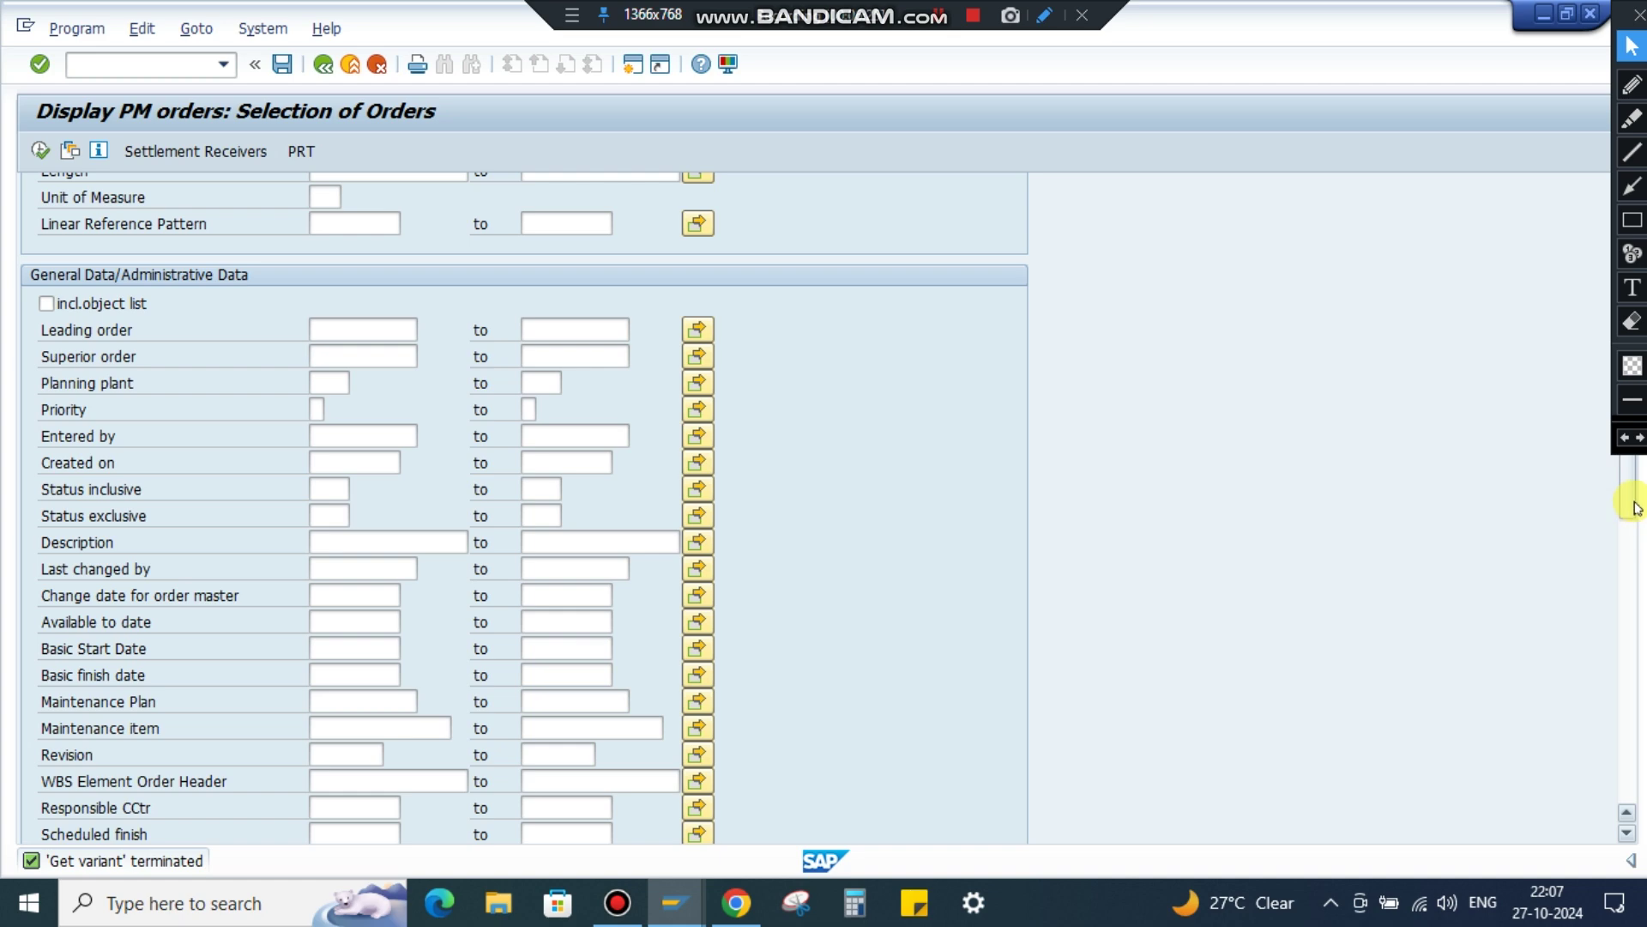
pyautogui.scroll(-15, 1618, 647)
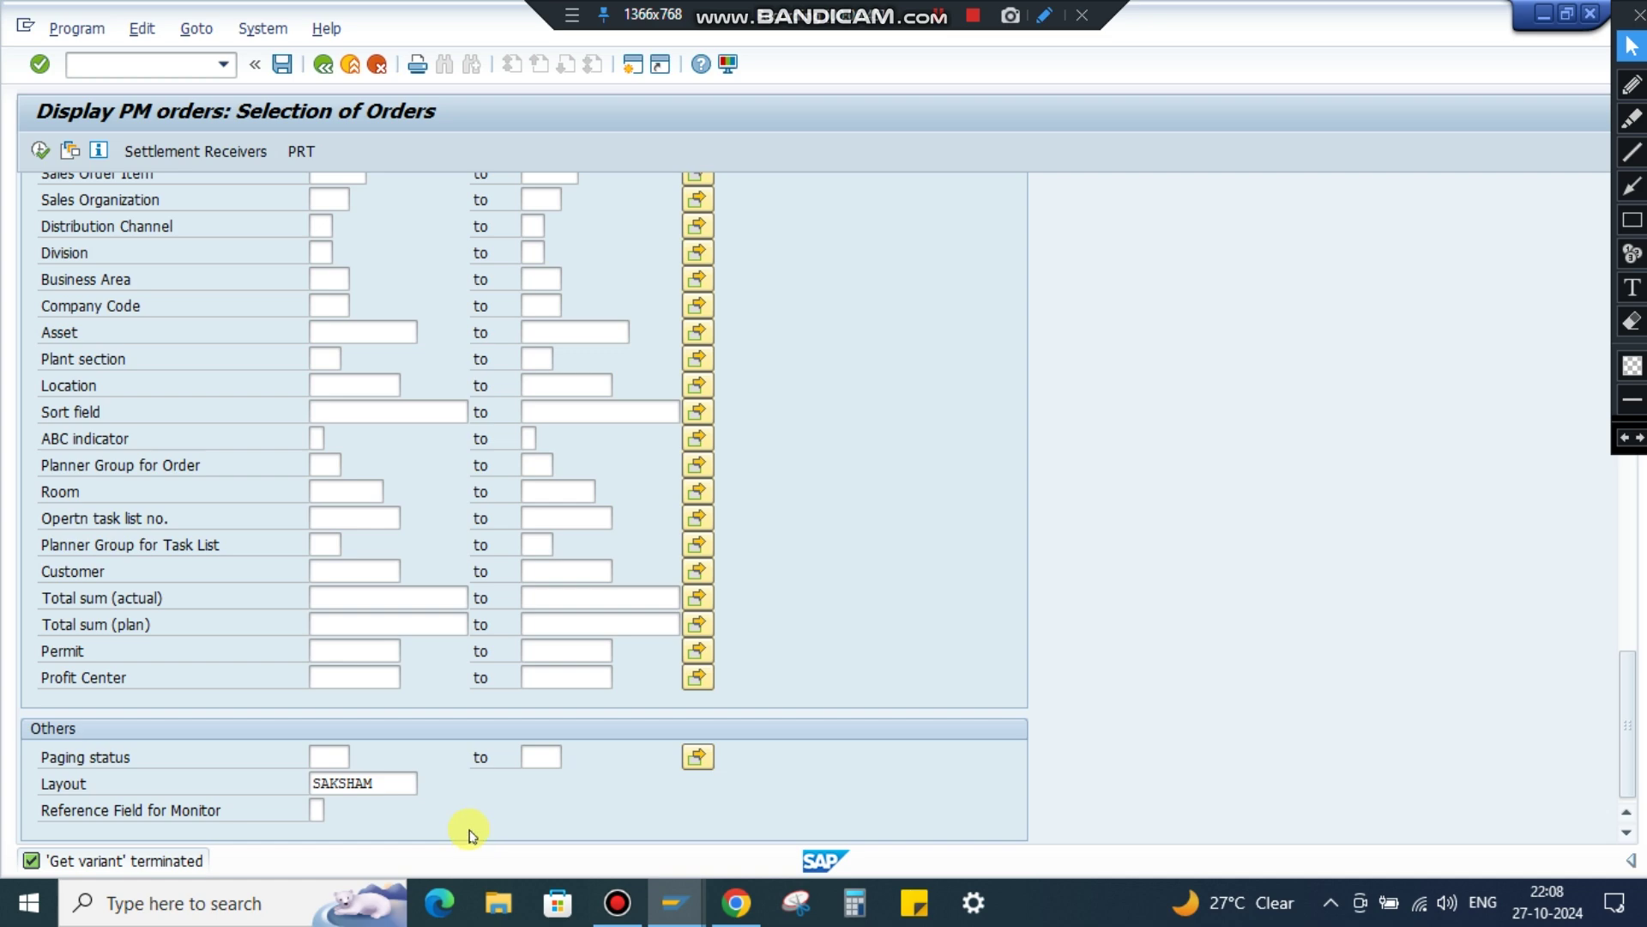
pyautogui.click(38, 149)
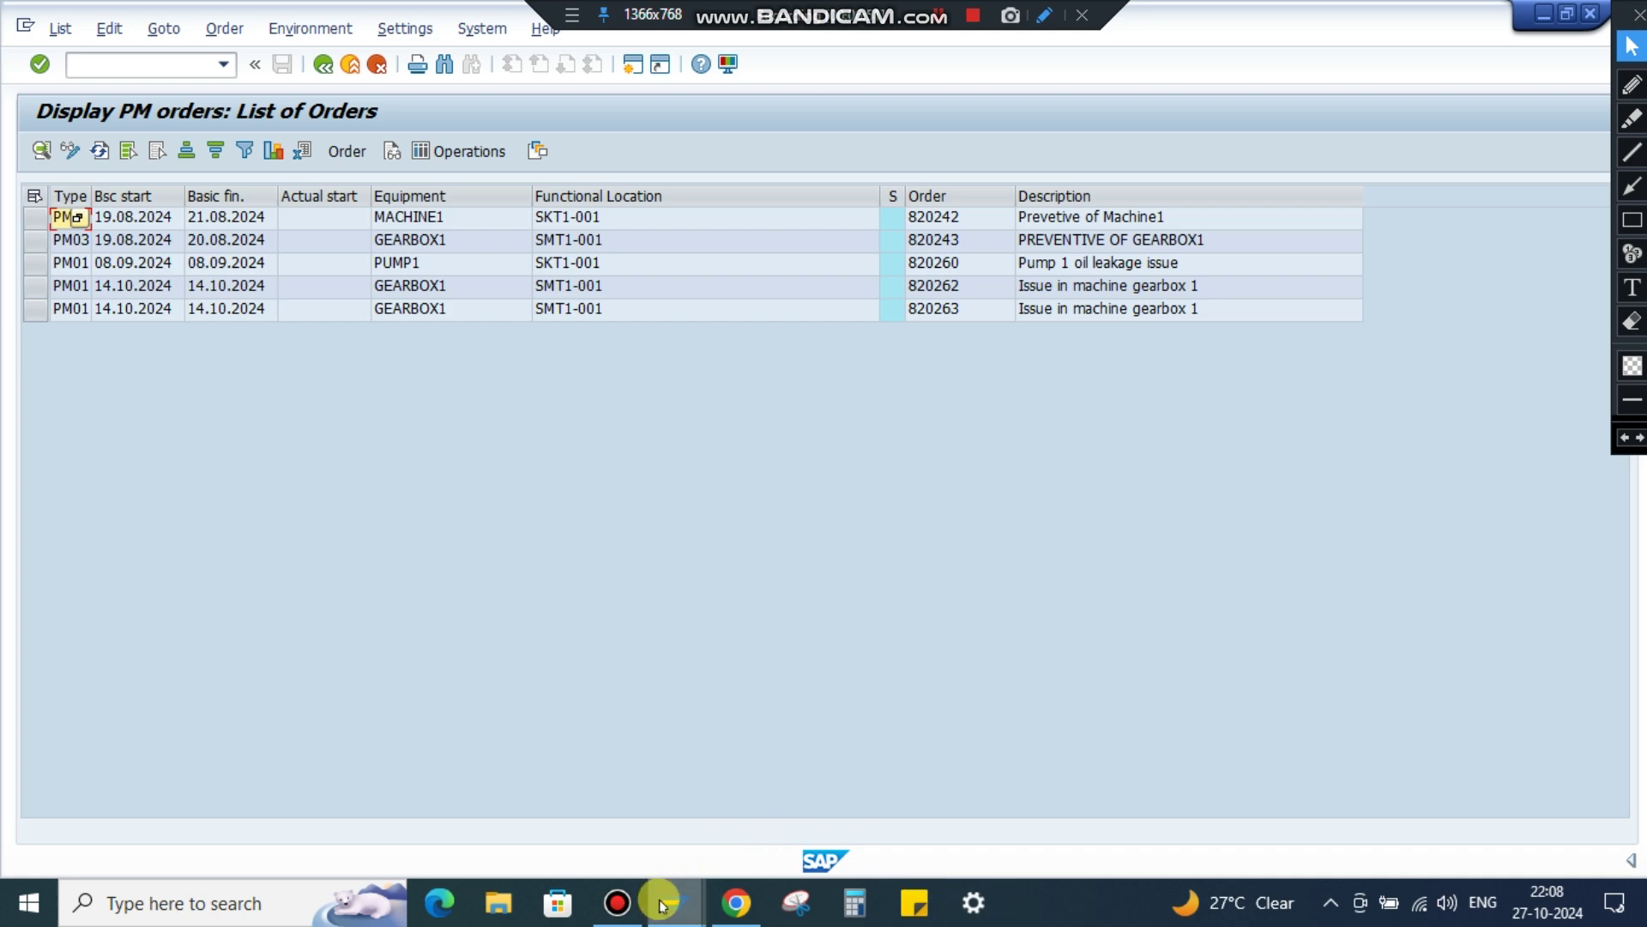
# Step: Switch to the purchase requisition list session and apply the saved SAKSHAM layout to the list
pyautogui.moveTo(660, 905)
pyautogui.click(477, 737)
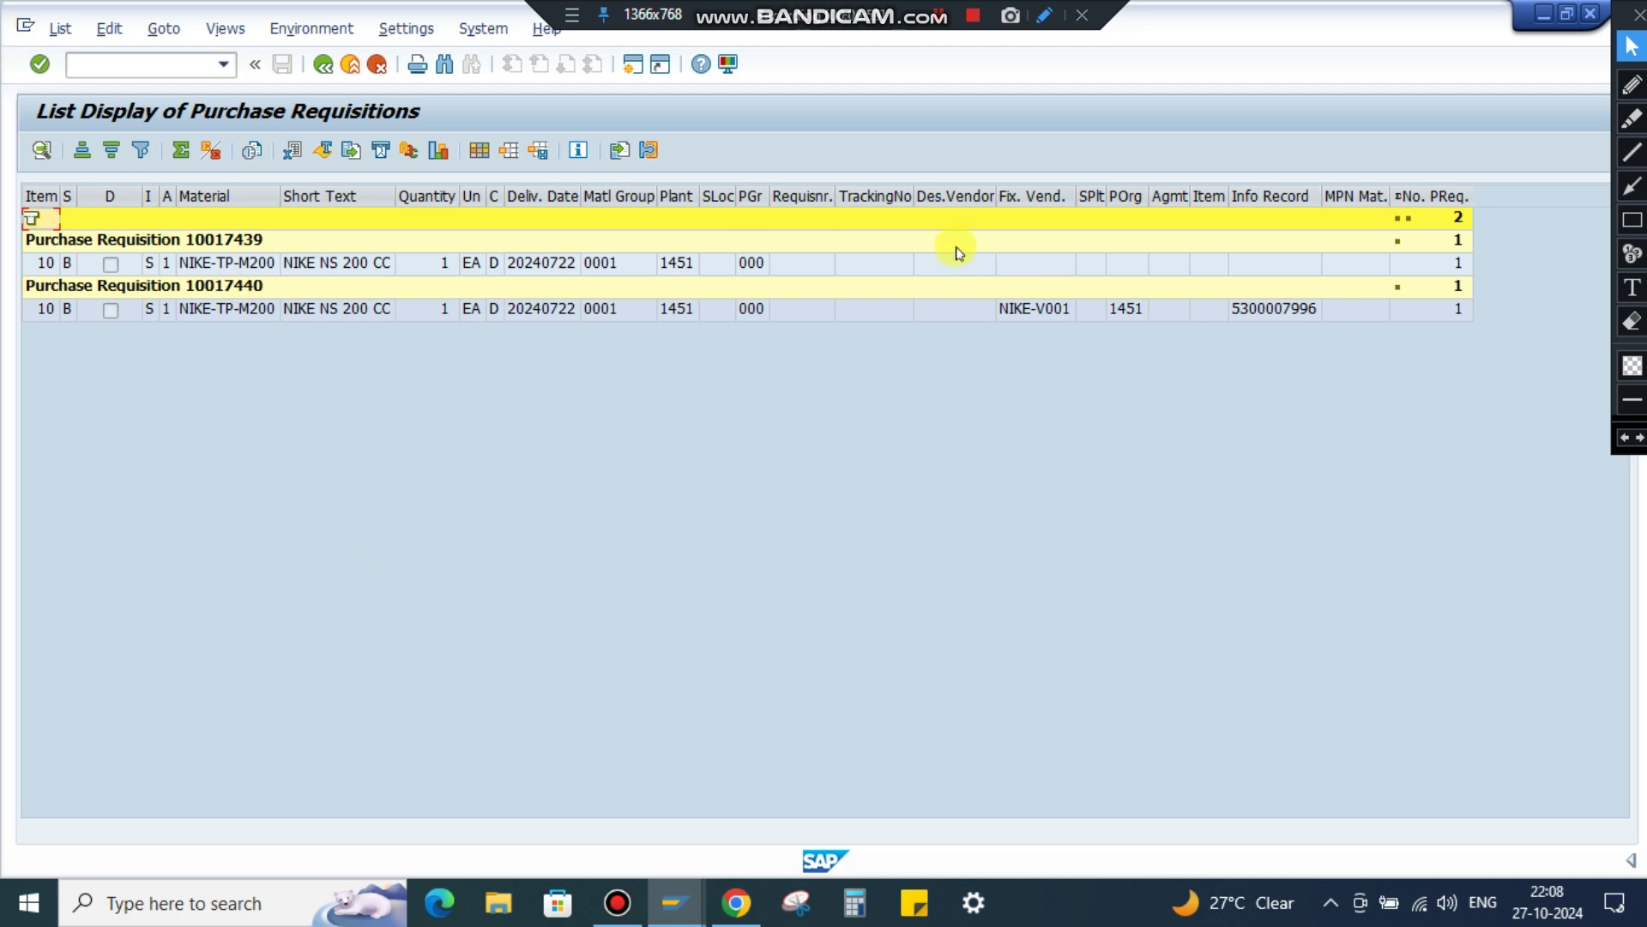
pyautogui.click(407, 38)
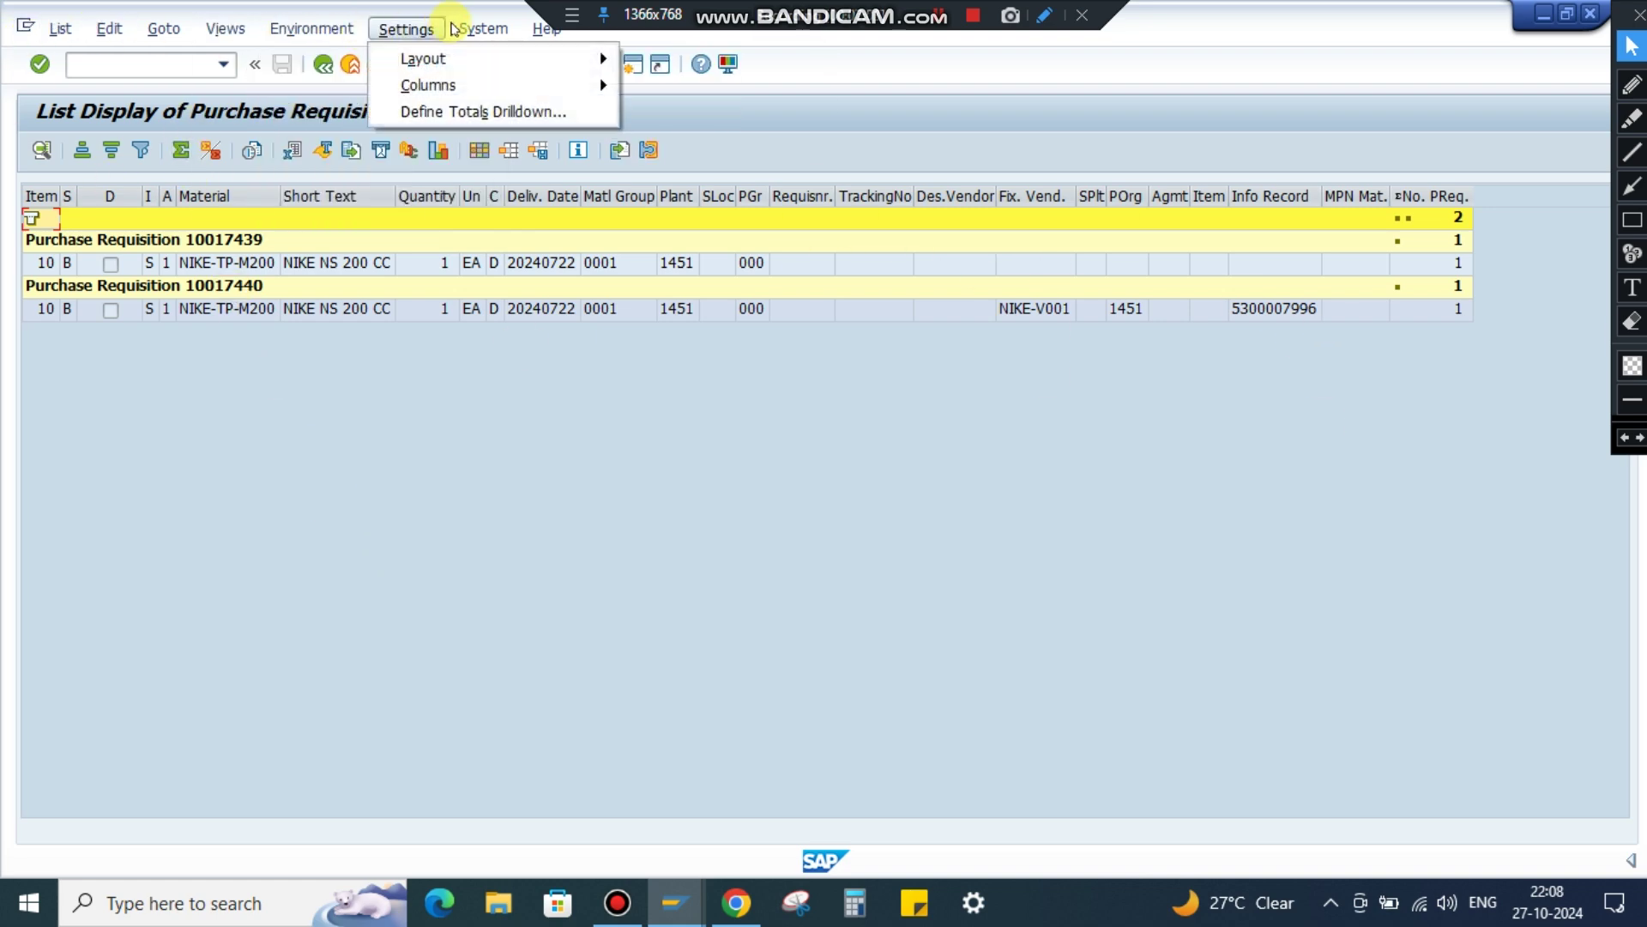
pyautogui.moveTo(576, 55)
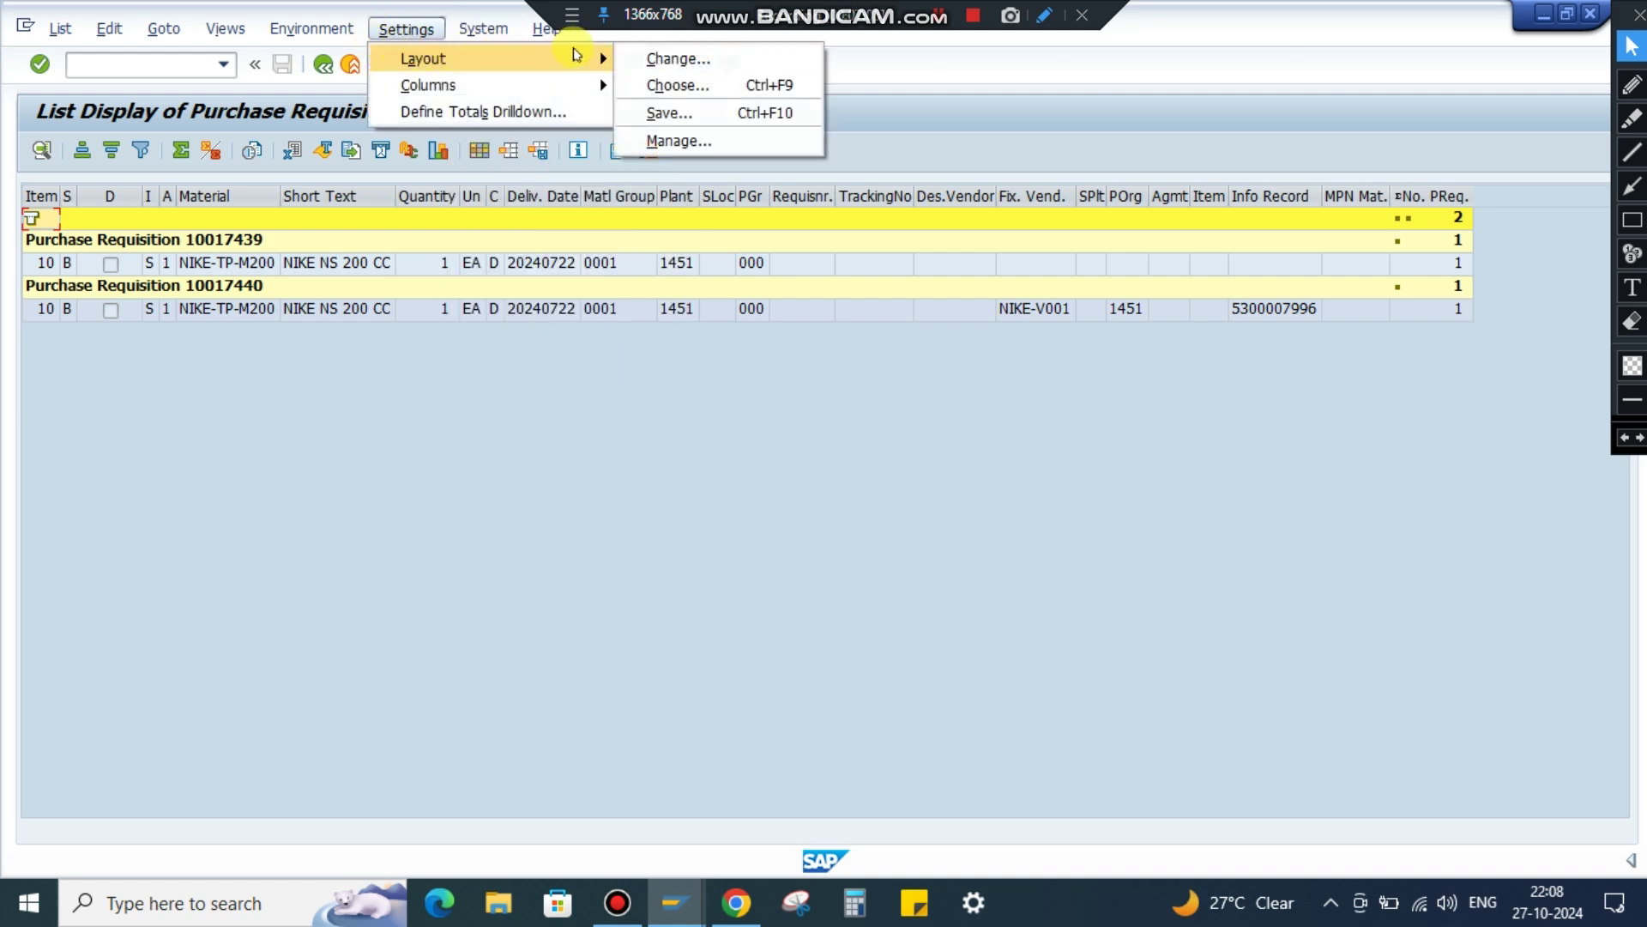
pyautogui.click(693, 86)
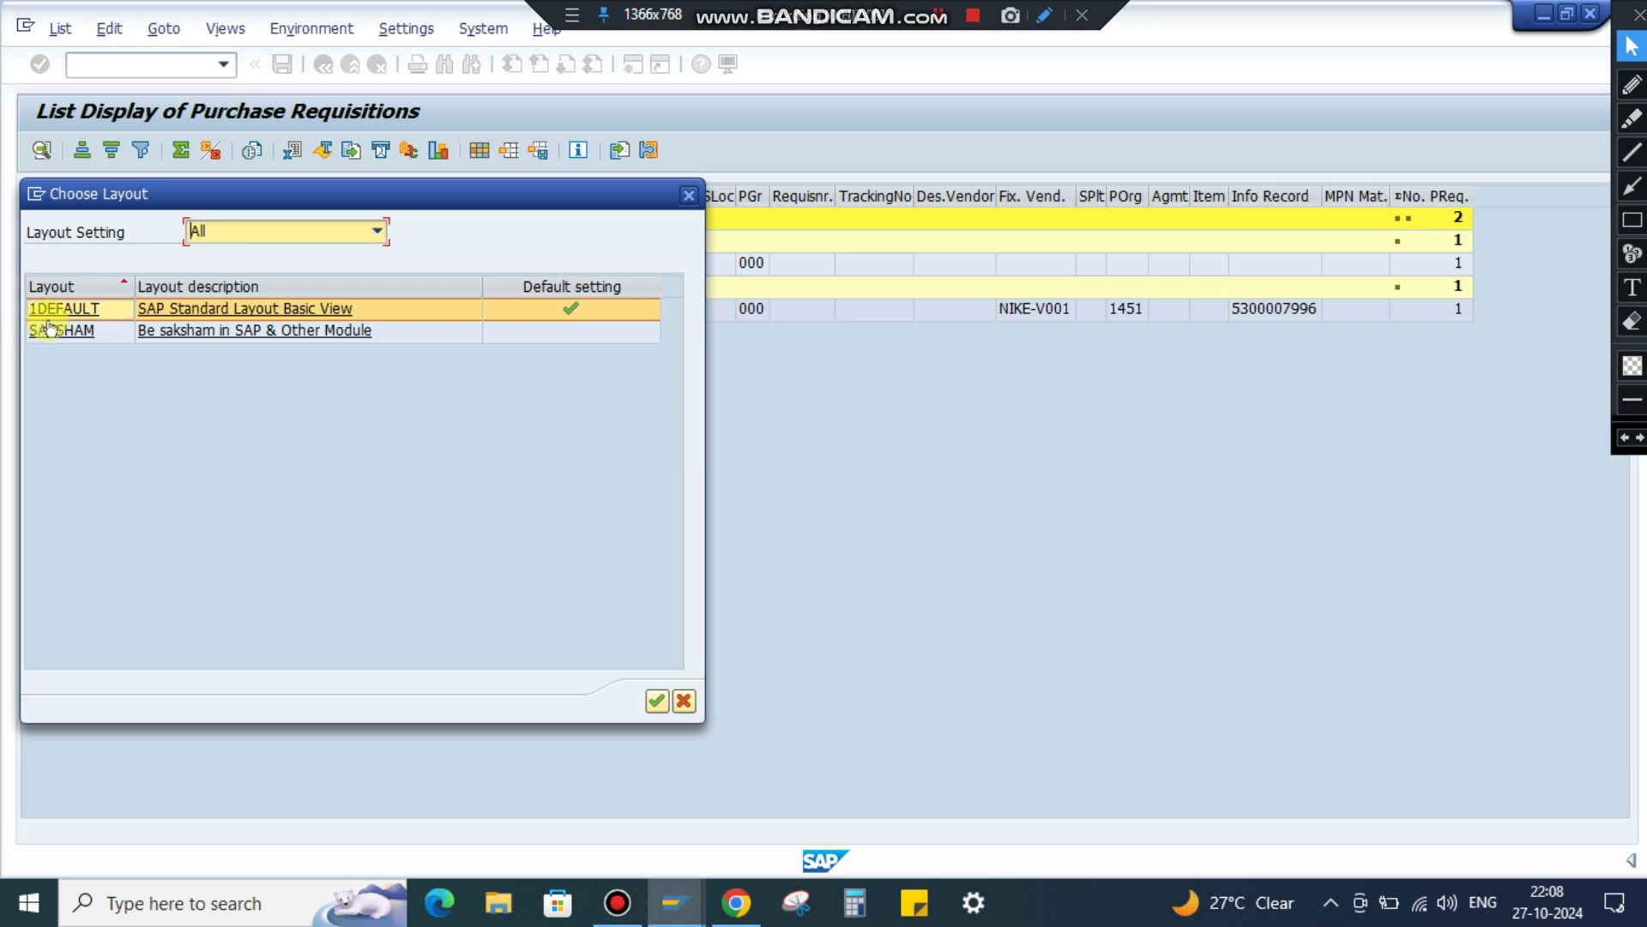
pyautogui.doubleClick(49, 330)
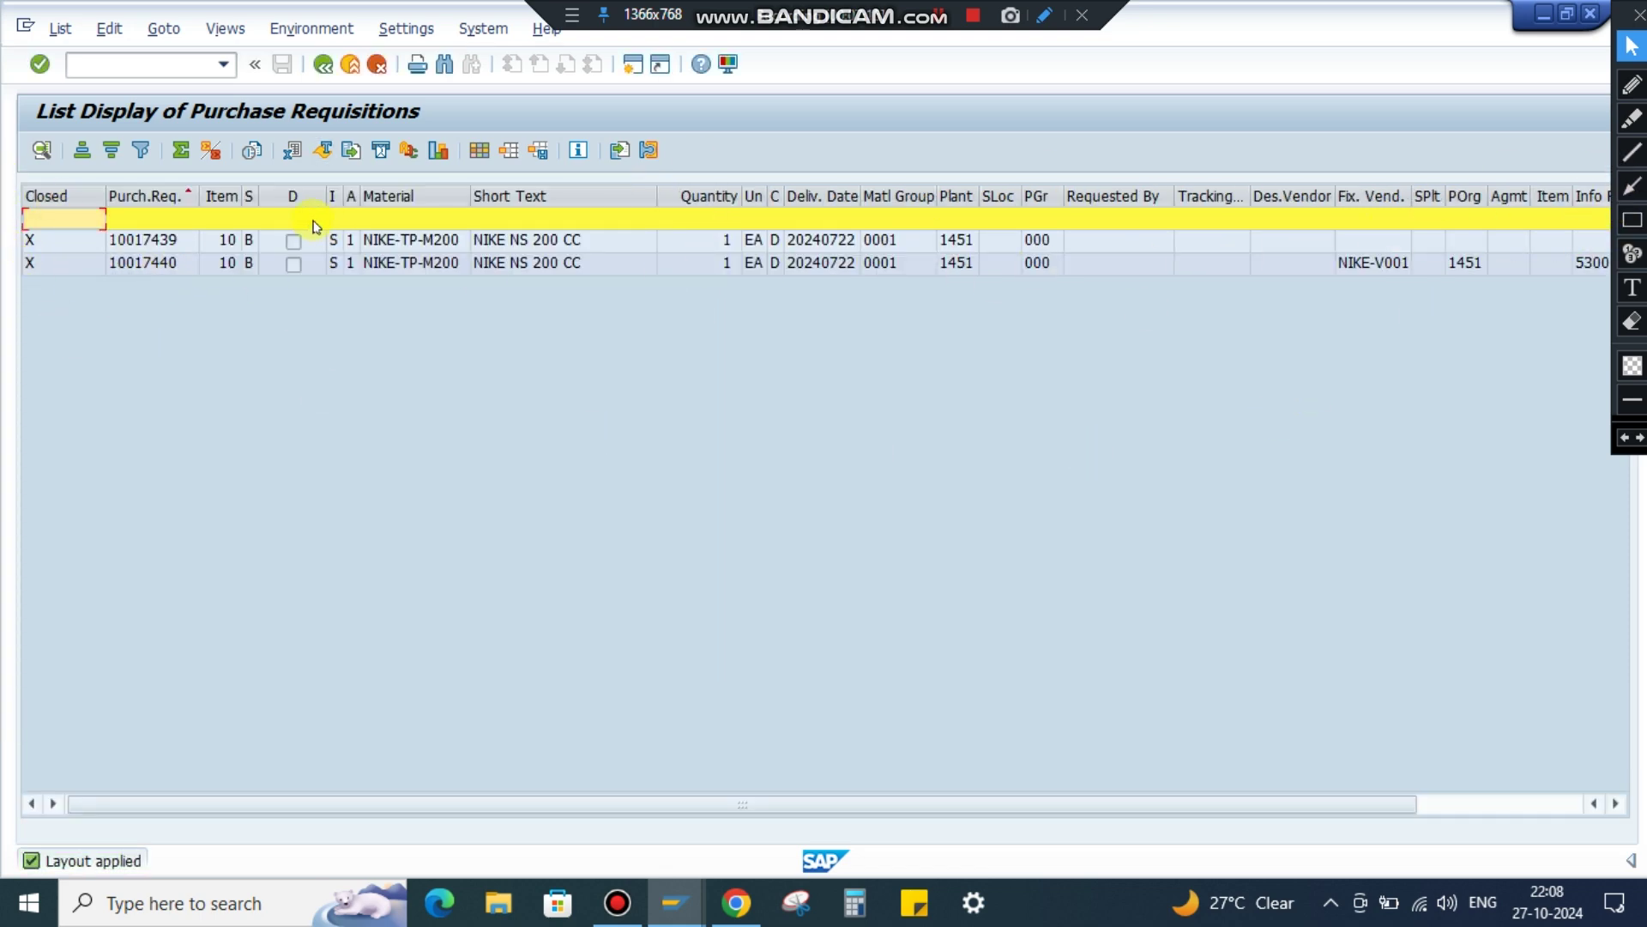
# Step: Return to the requisition selection criteria, rerun the list, and choose the SAKSHAM layout again
pyautogui.click(324, 65)
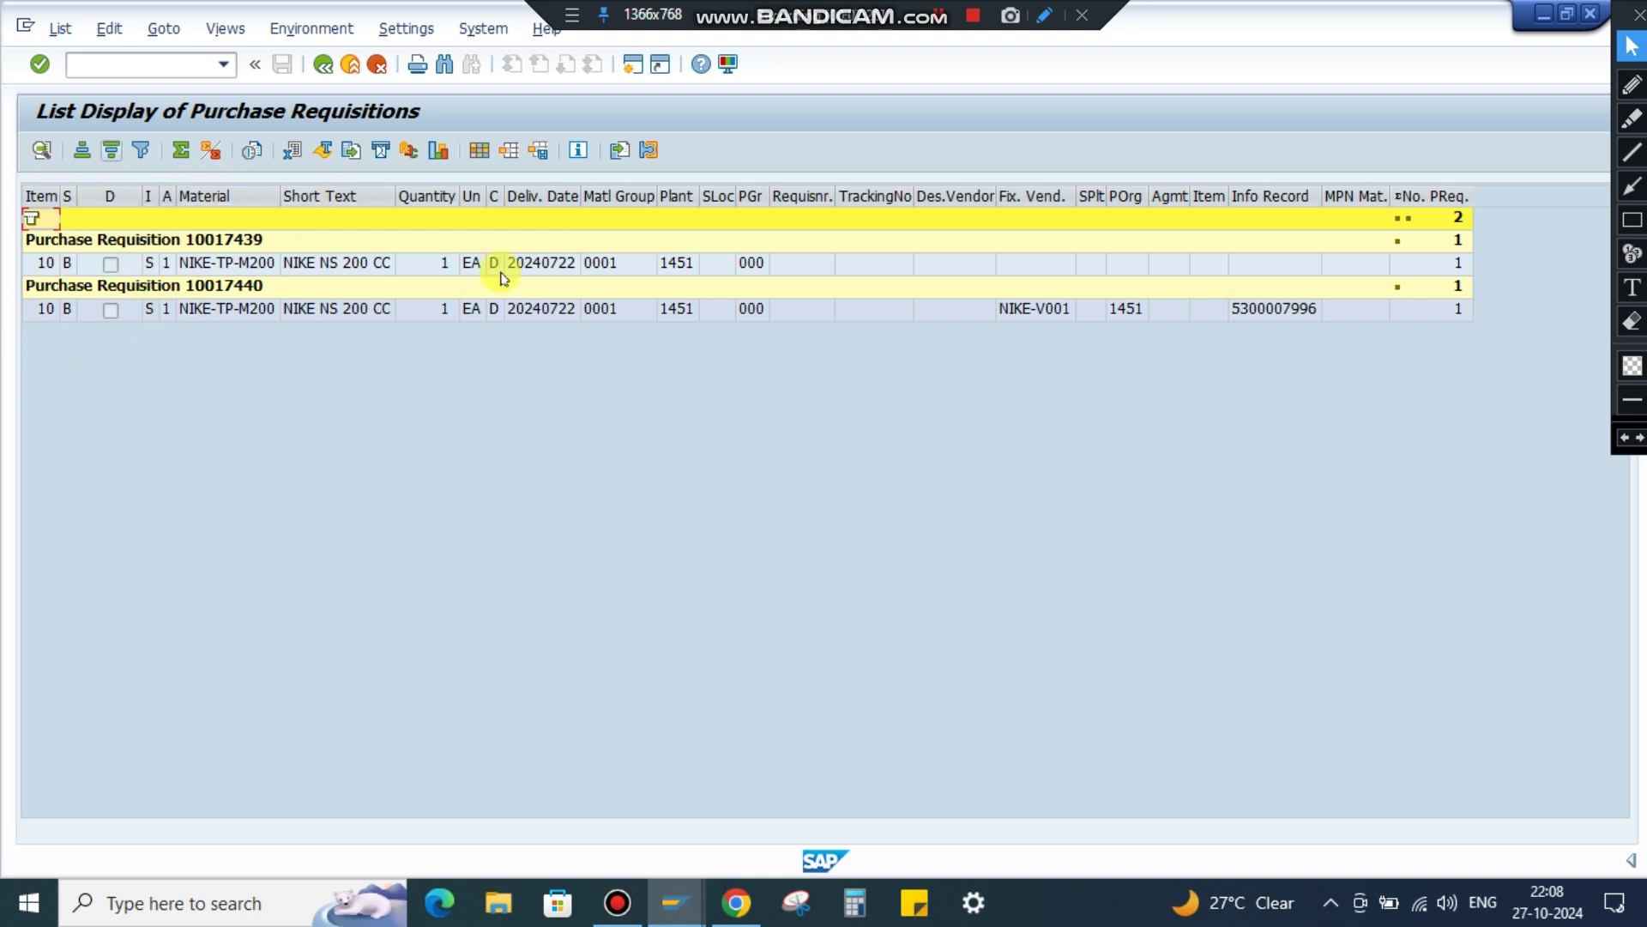
pyautogui.click(390, 28)
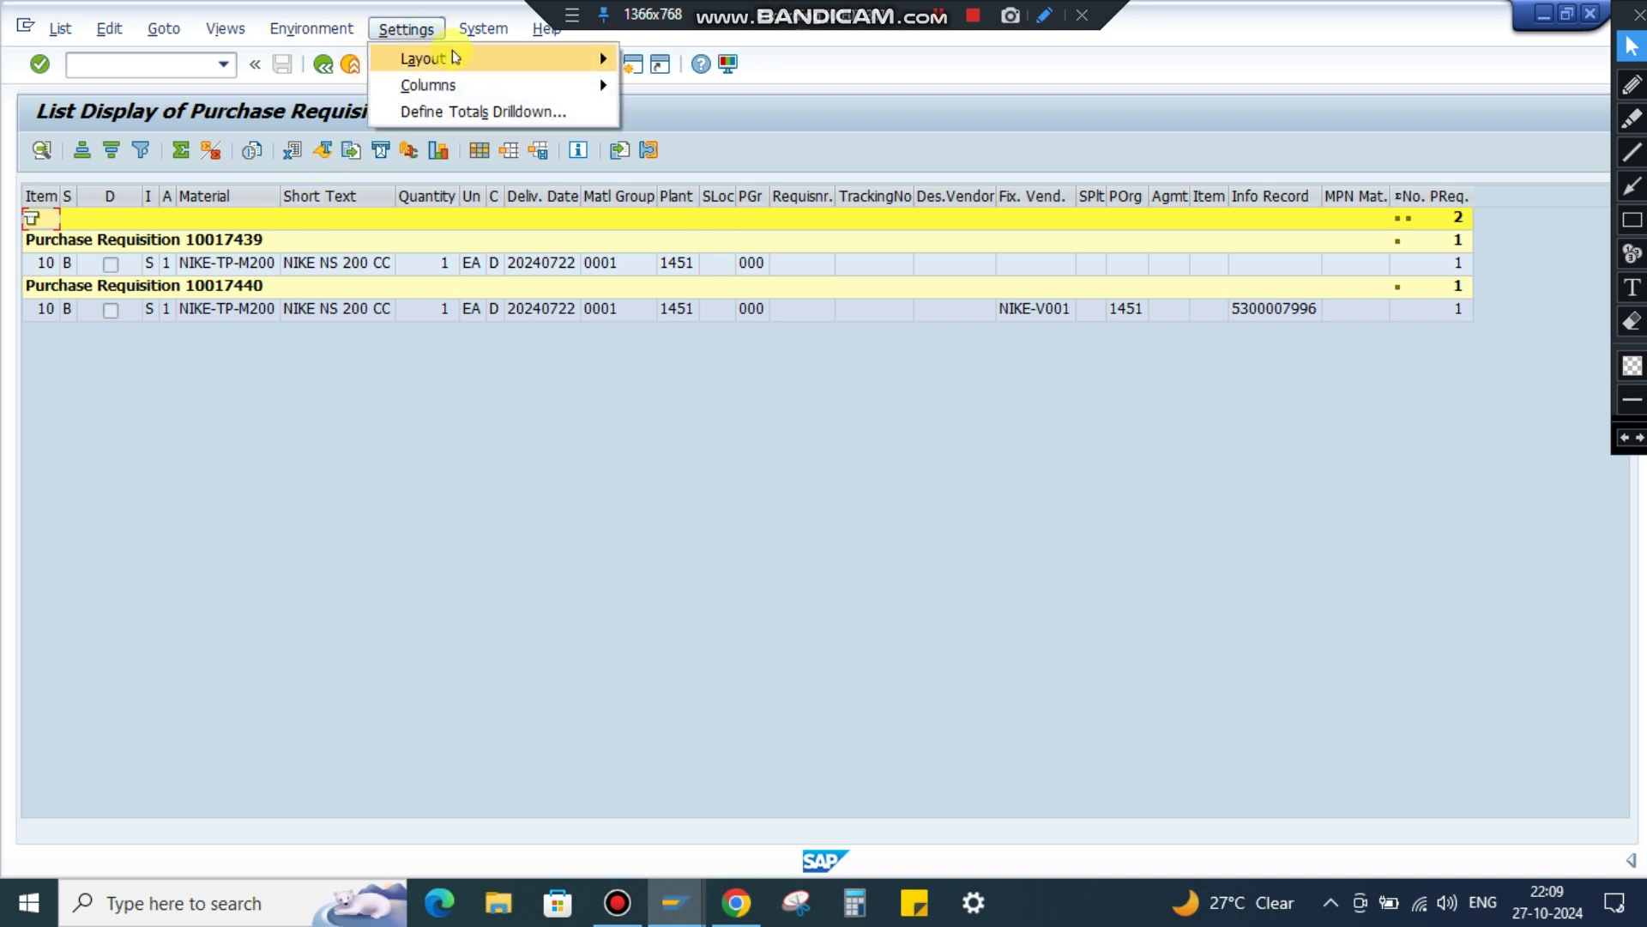
pyautogui.moveTo(586, 56)
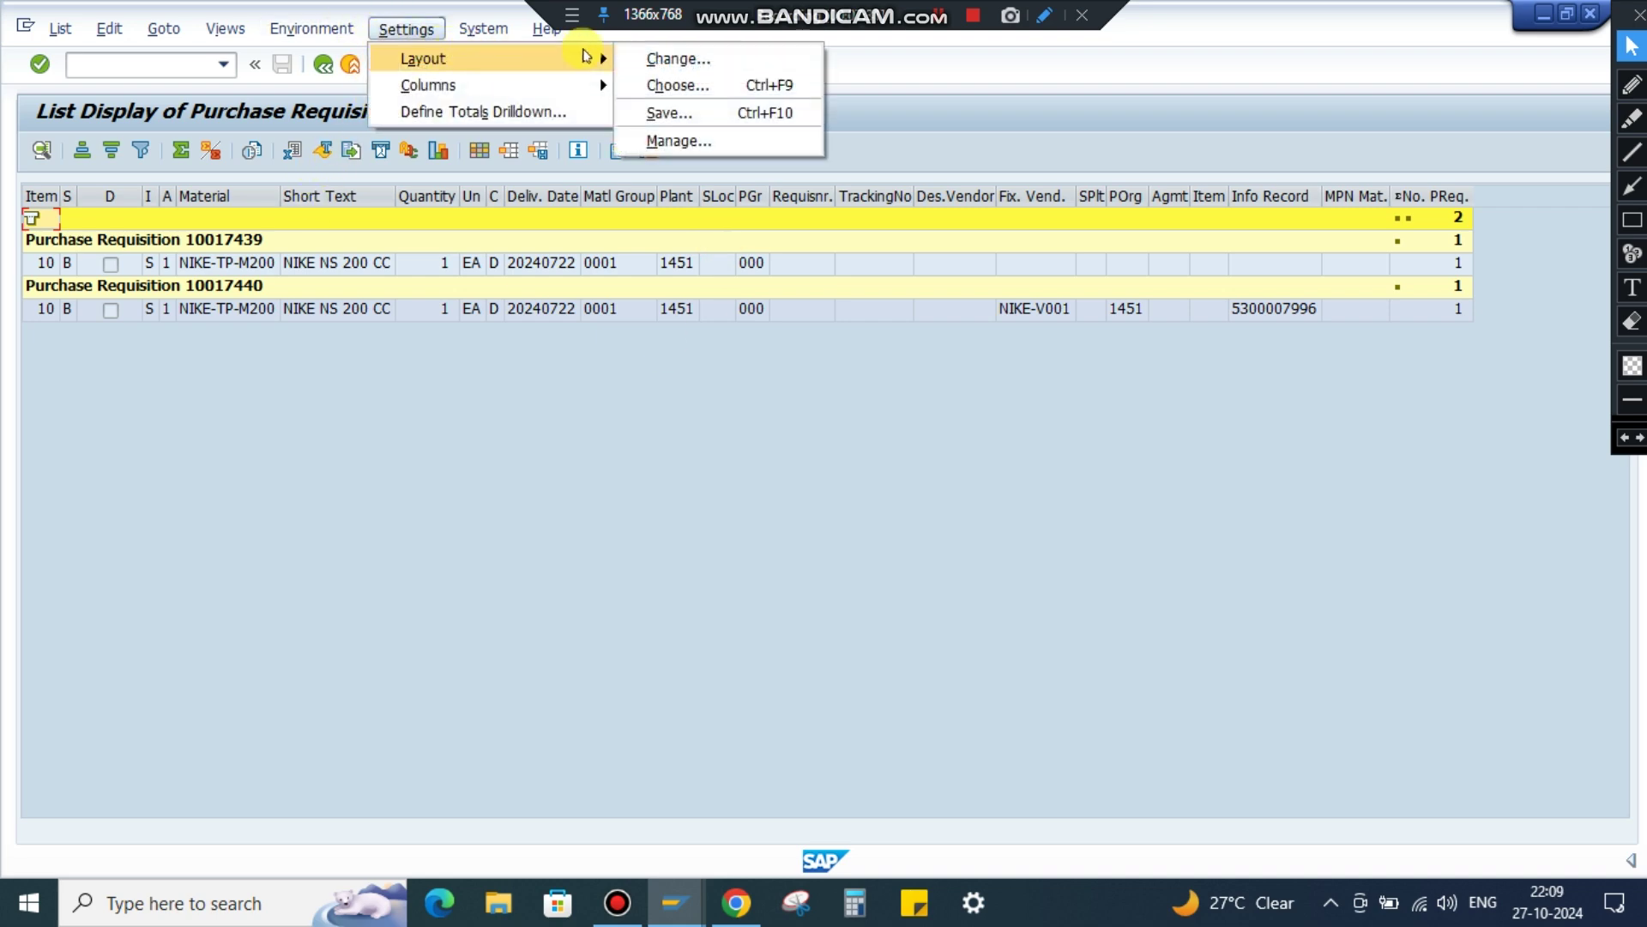
pyautogui.click(678, 86)
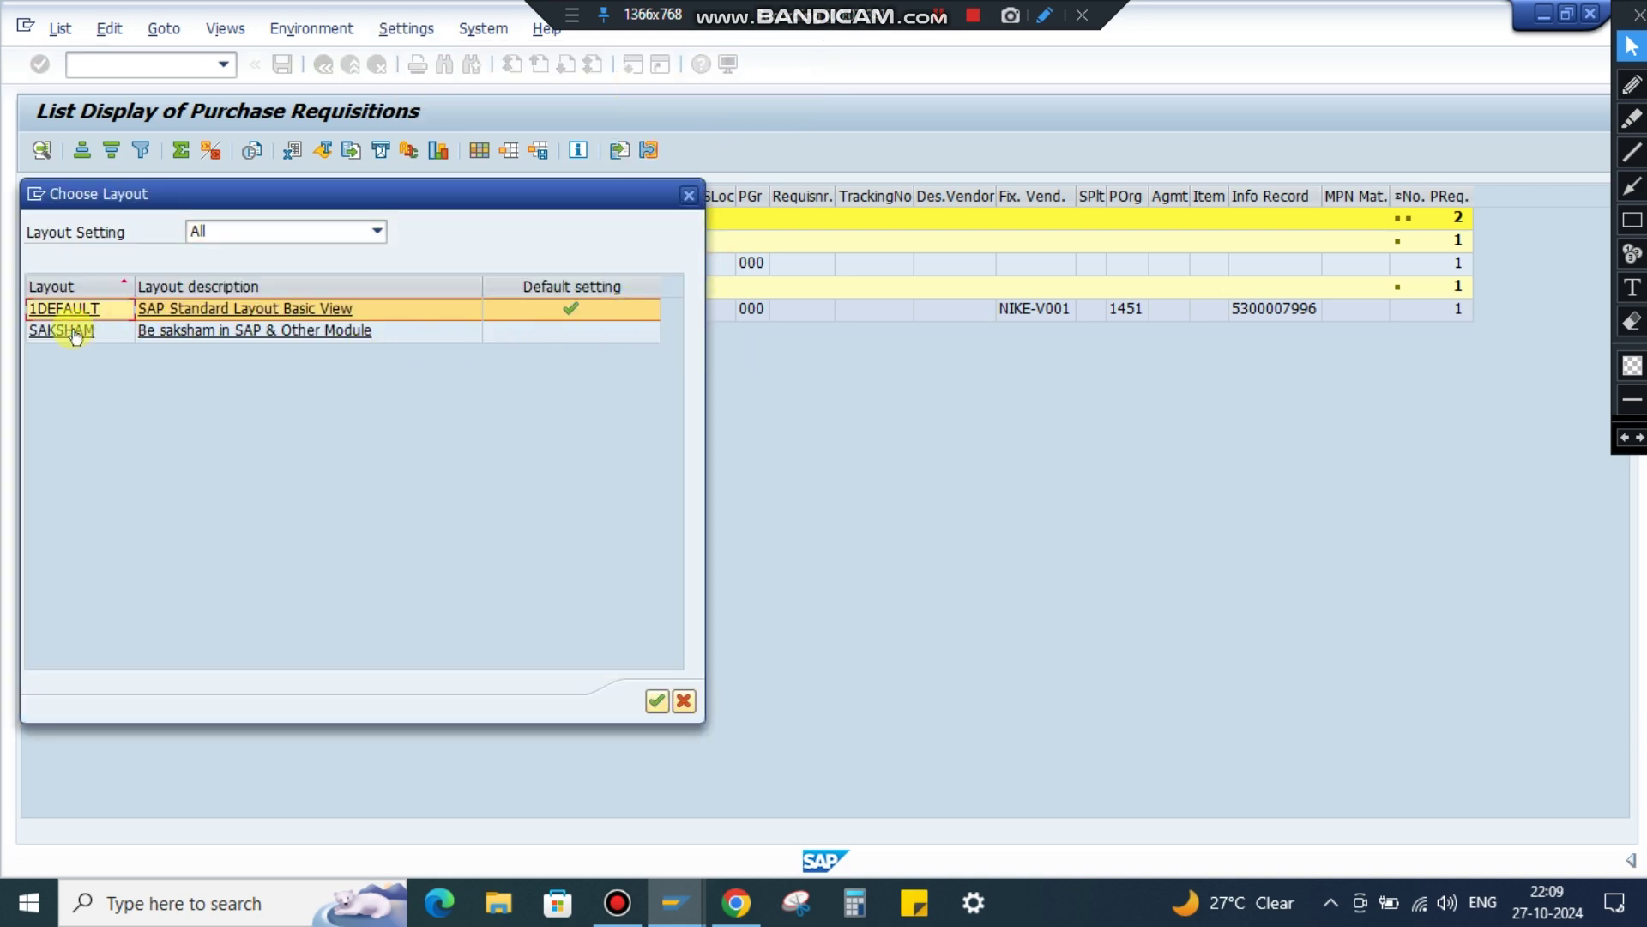
pyautogui.doubleClick(149, 336)
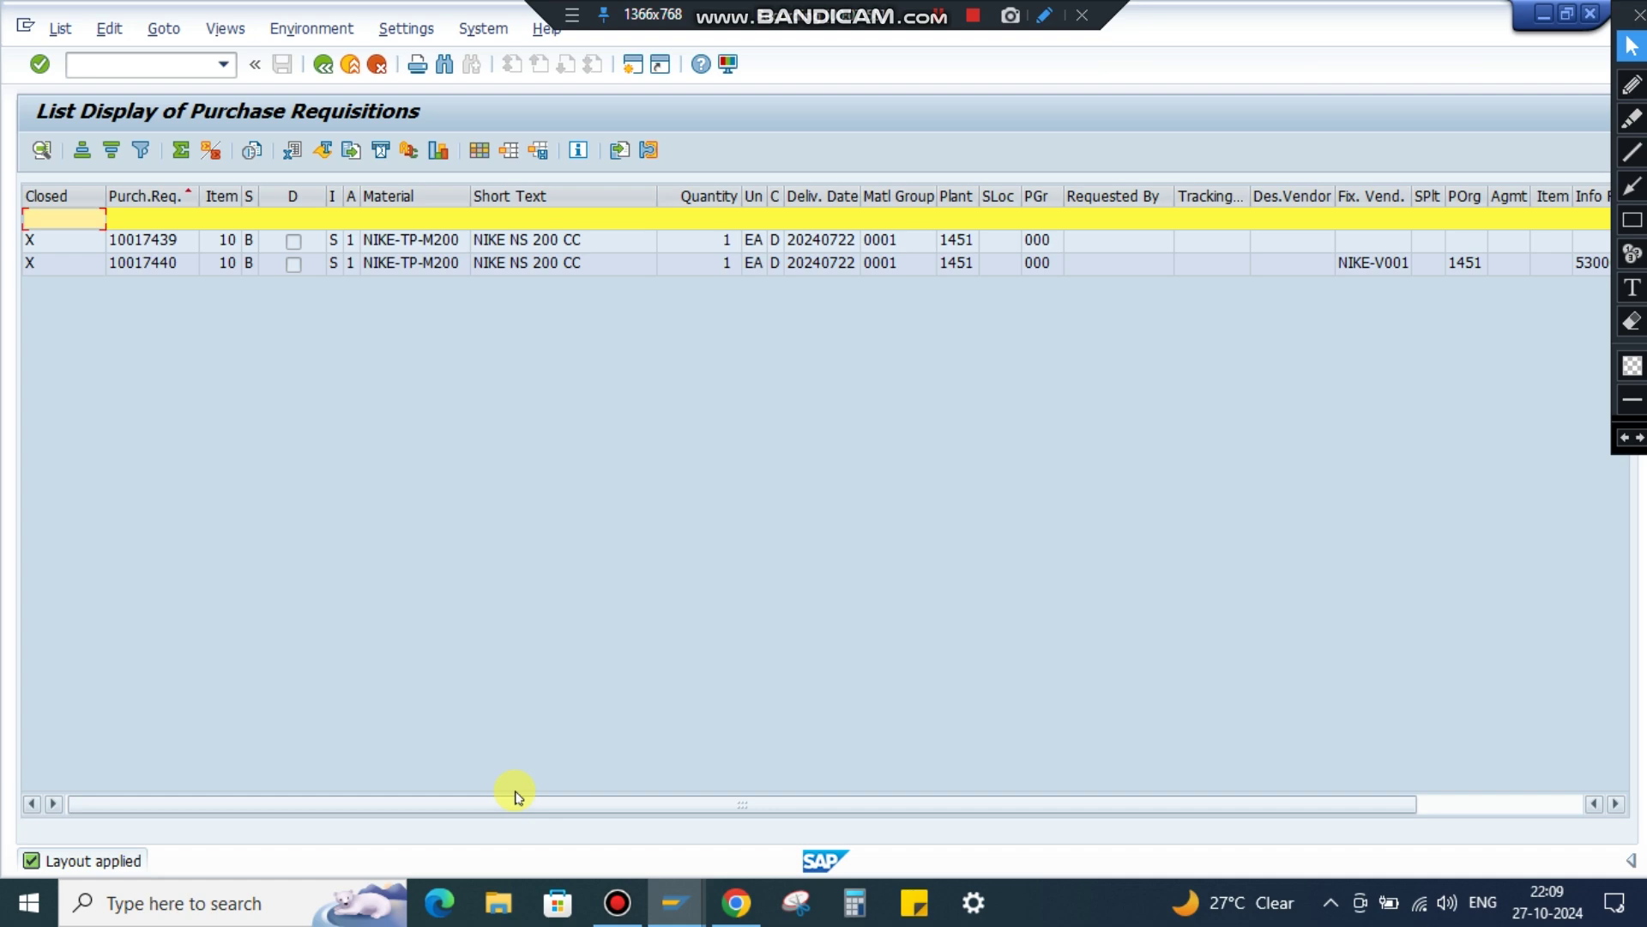
# Step: Leave the requisition list, switch to the PM order list session, and check the Layout field among its selection criteria
pyautogui.click(324, 65)
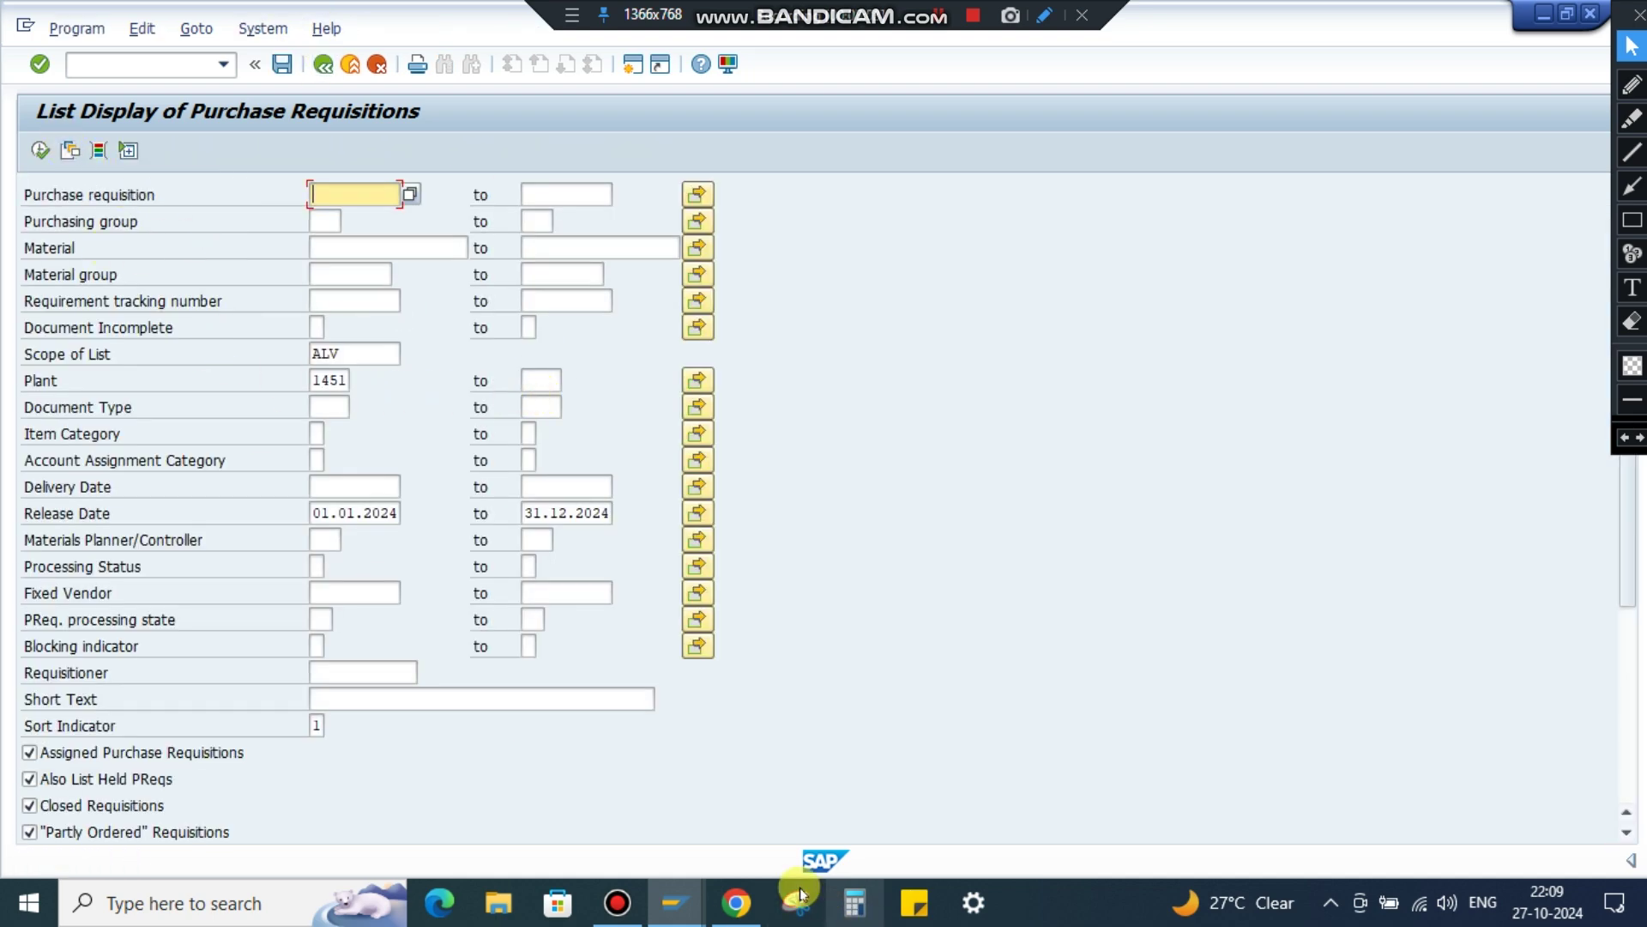
pyautogui.click(695, 903)
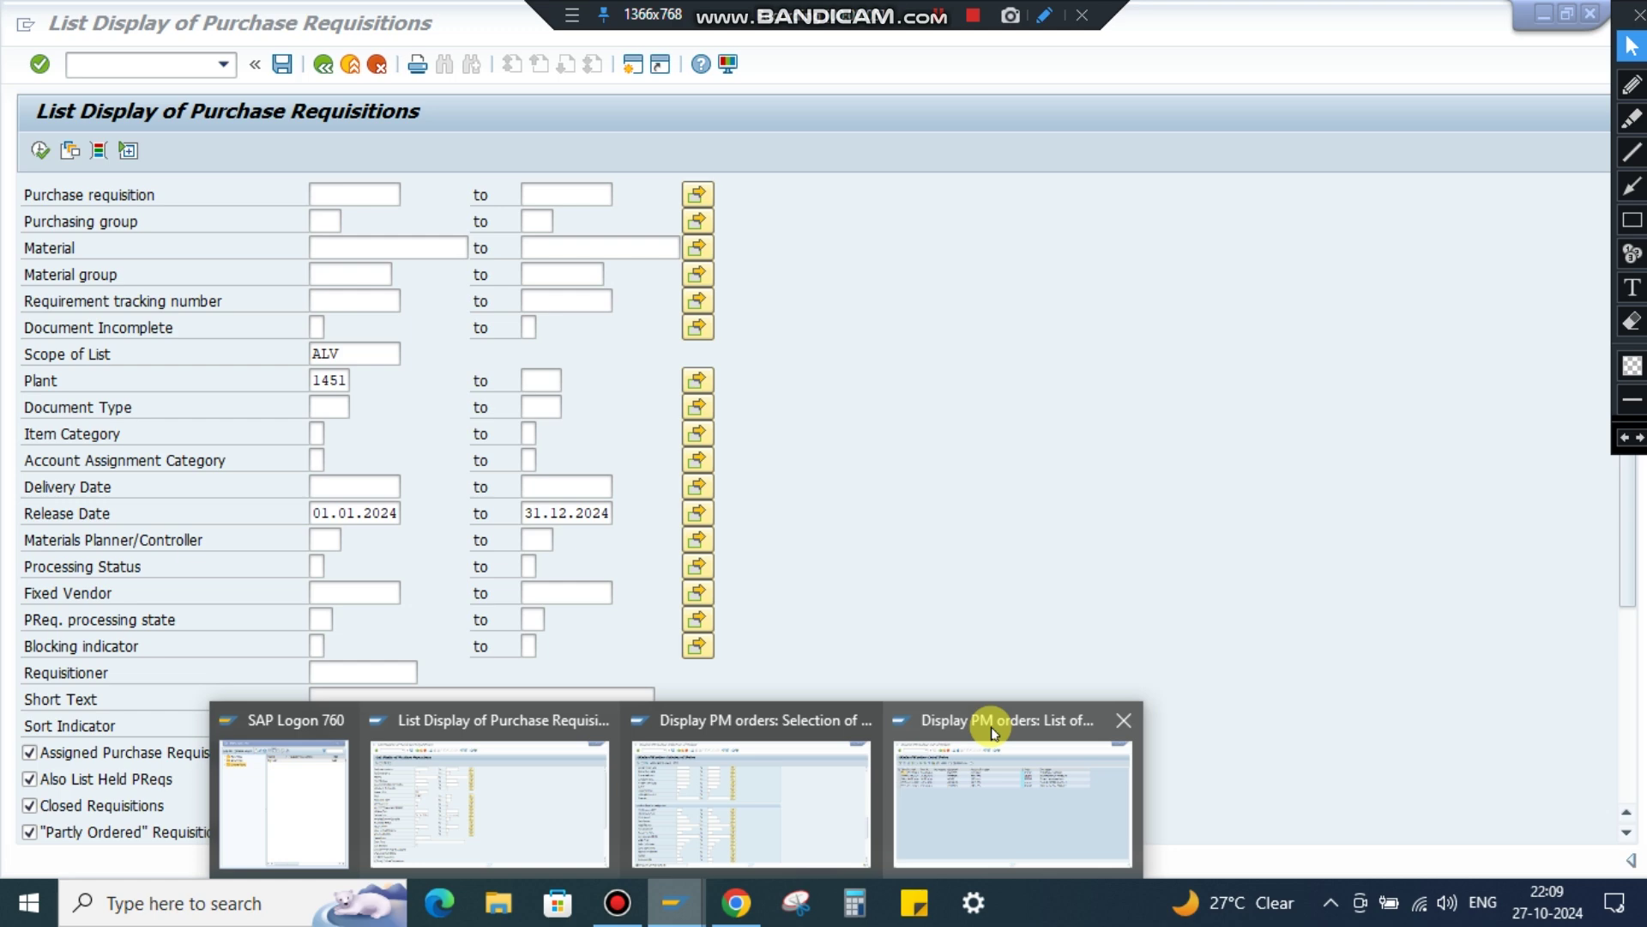
pyautogui.click(986, 724)
pyautogui.click(322, 64)
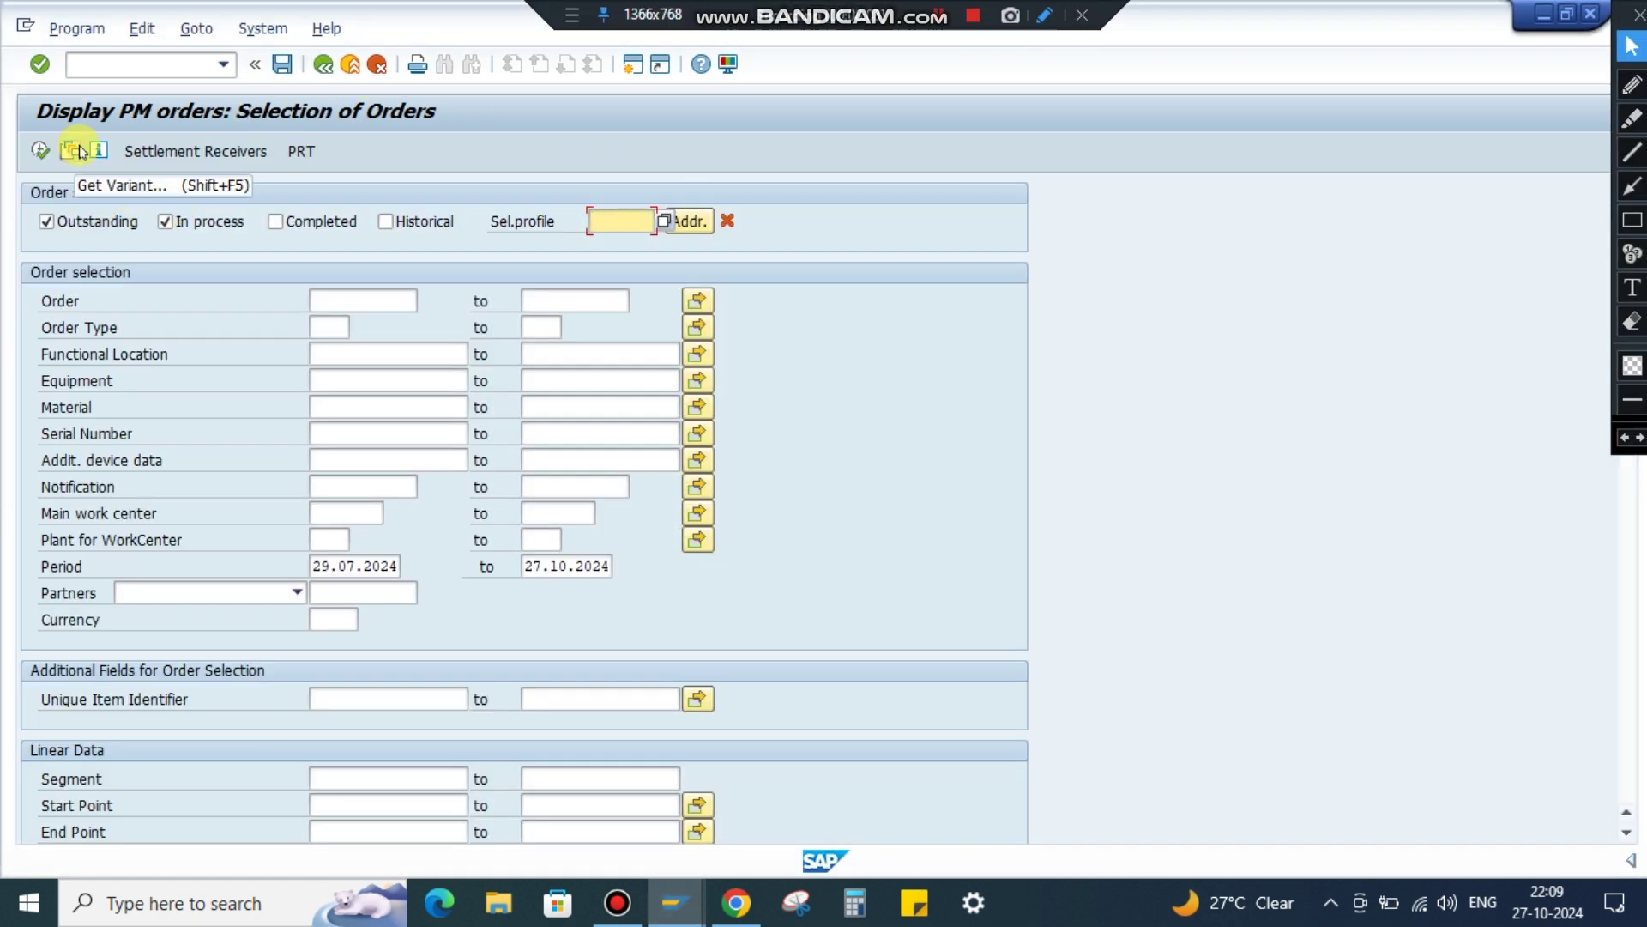
pyautogui.scroll(-3, 535, 372)
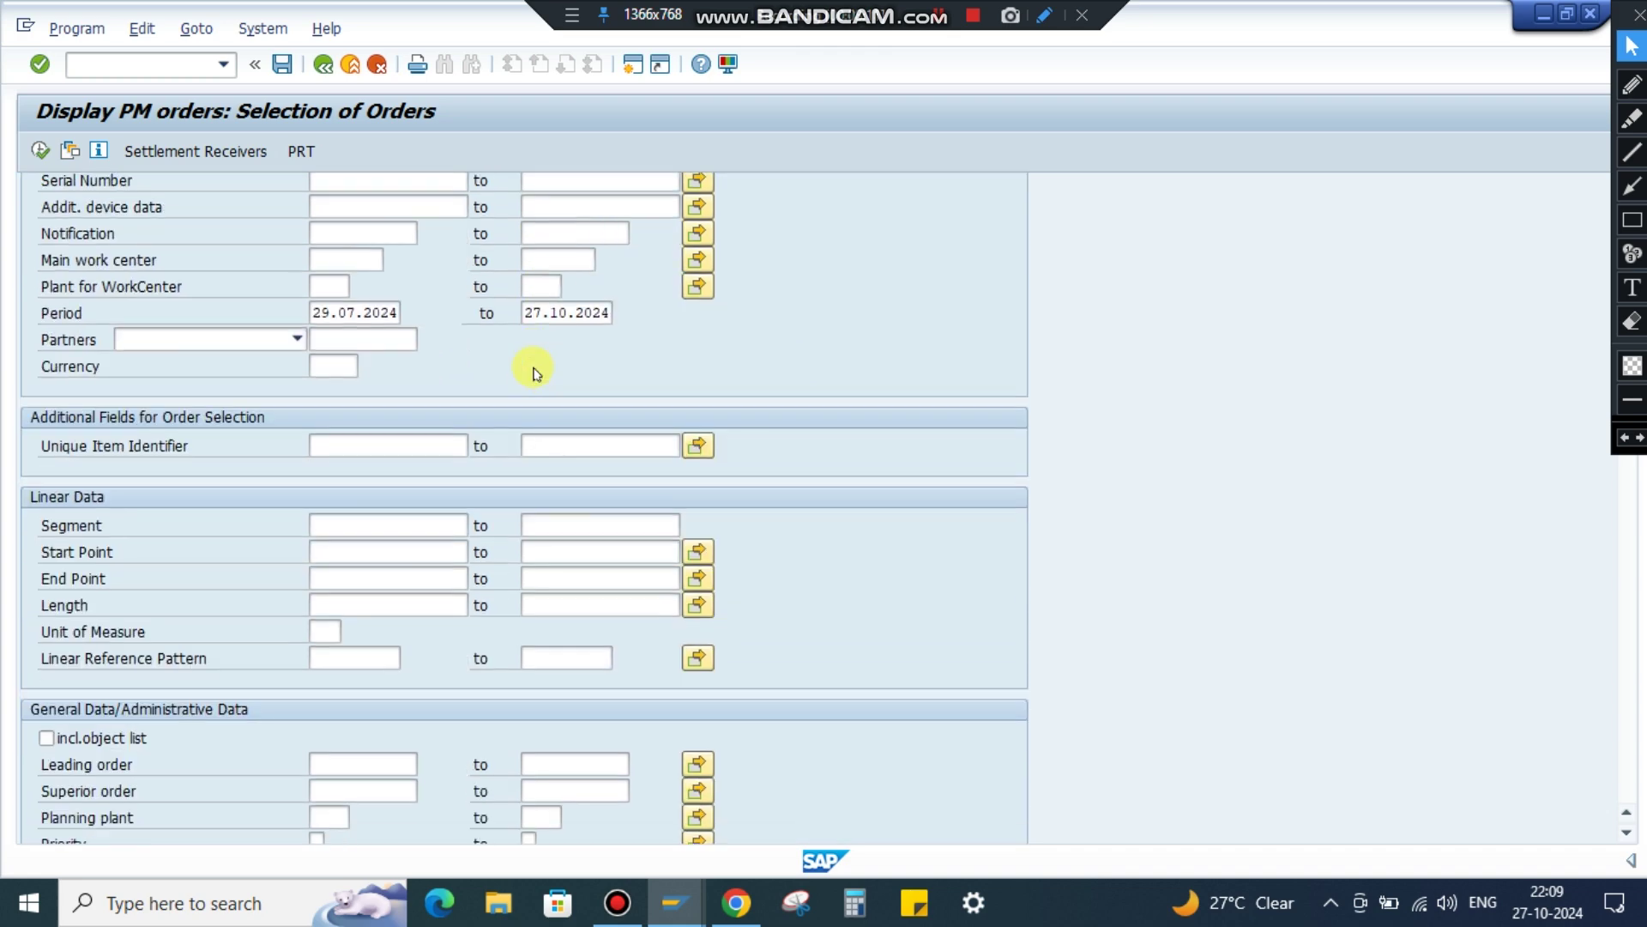
pyautogui.scroll(-5, 533, 372)
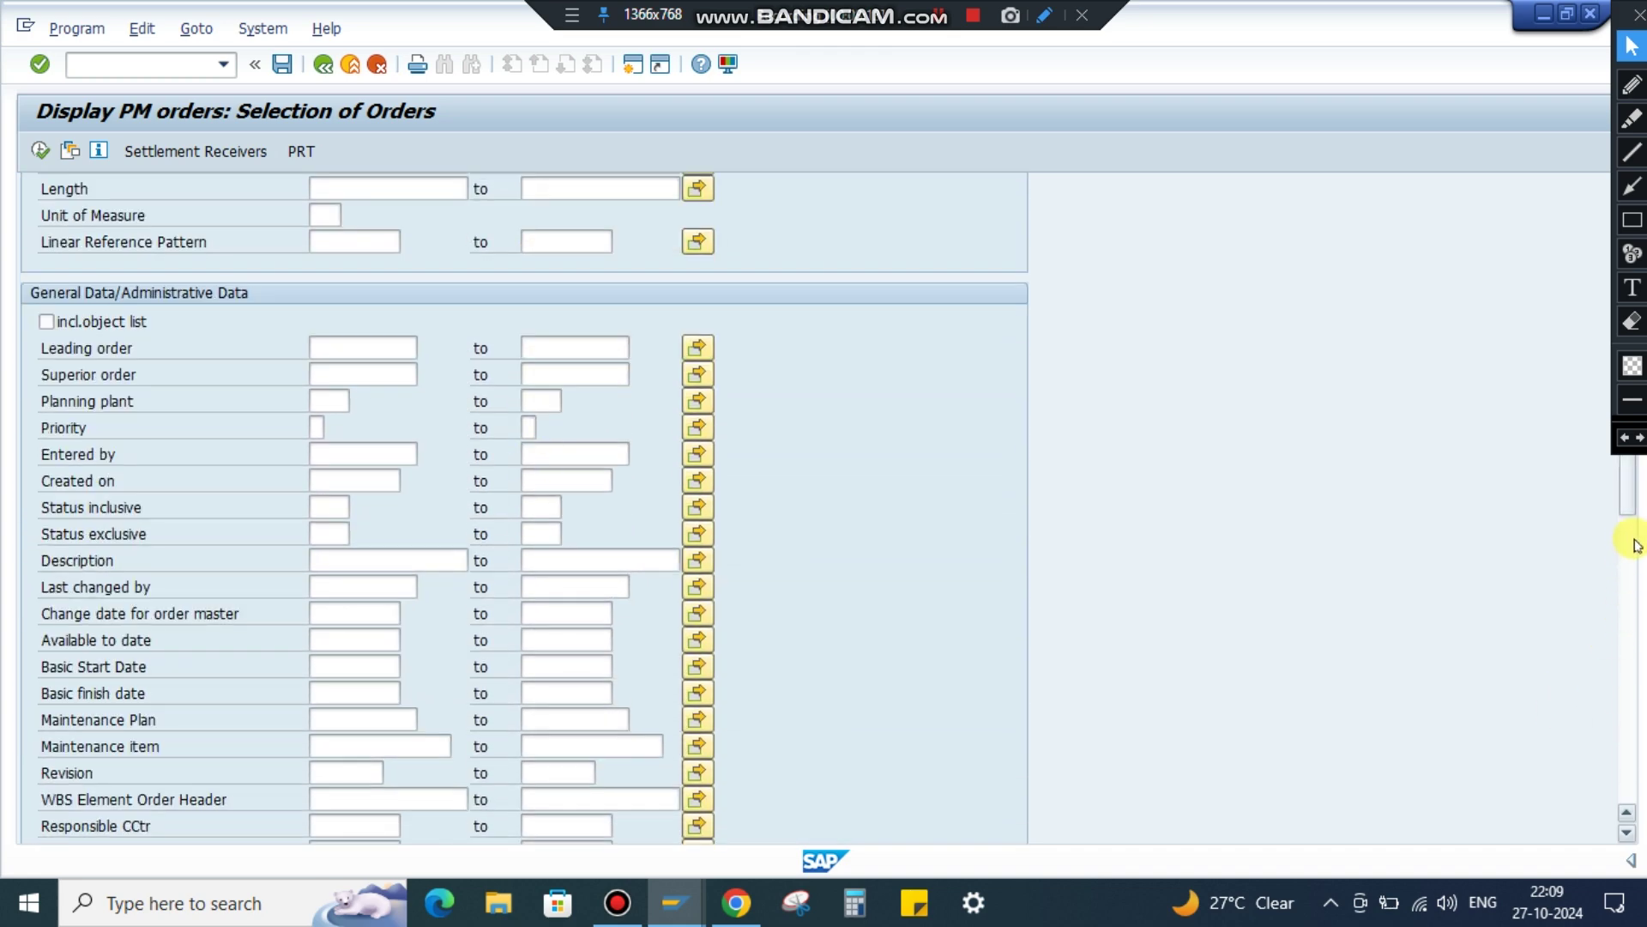
pyautogui.moveTo(1635, 502); pyautogui.dragTo(1613, 798)
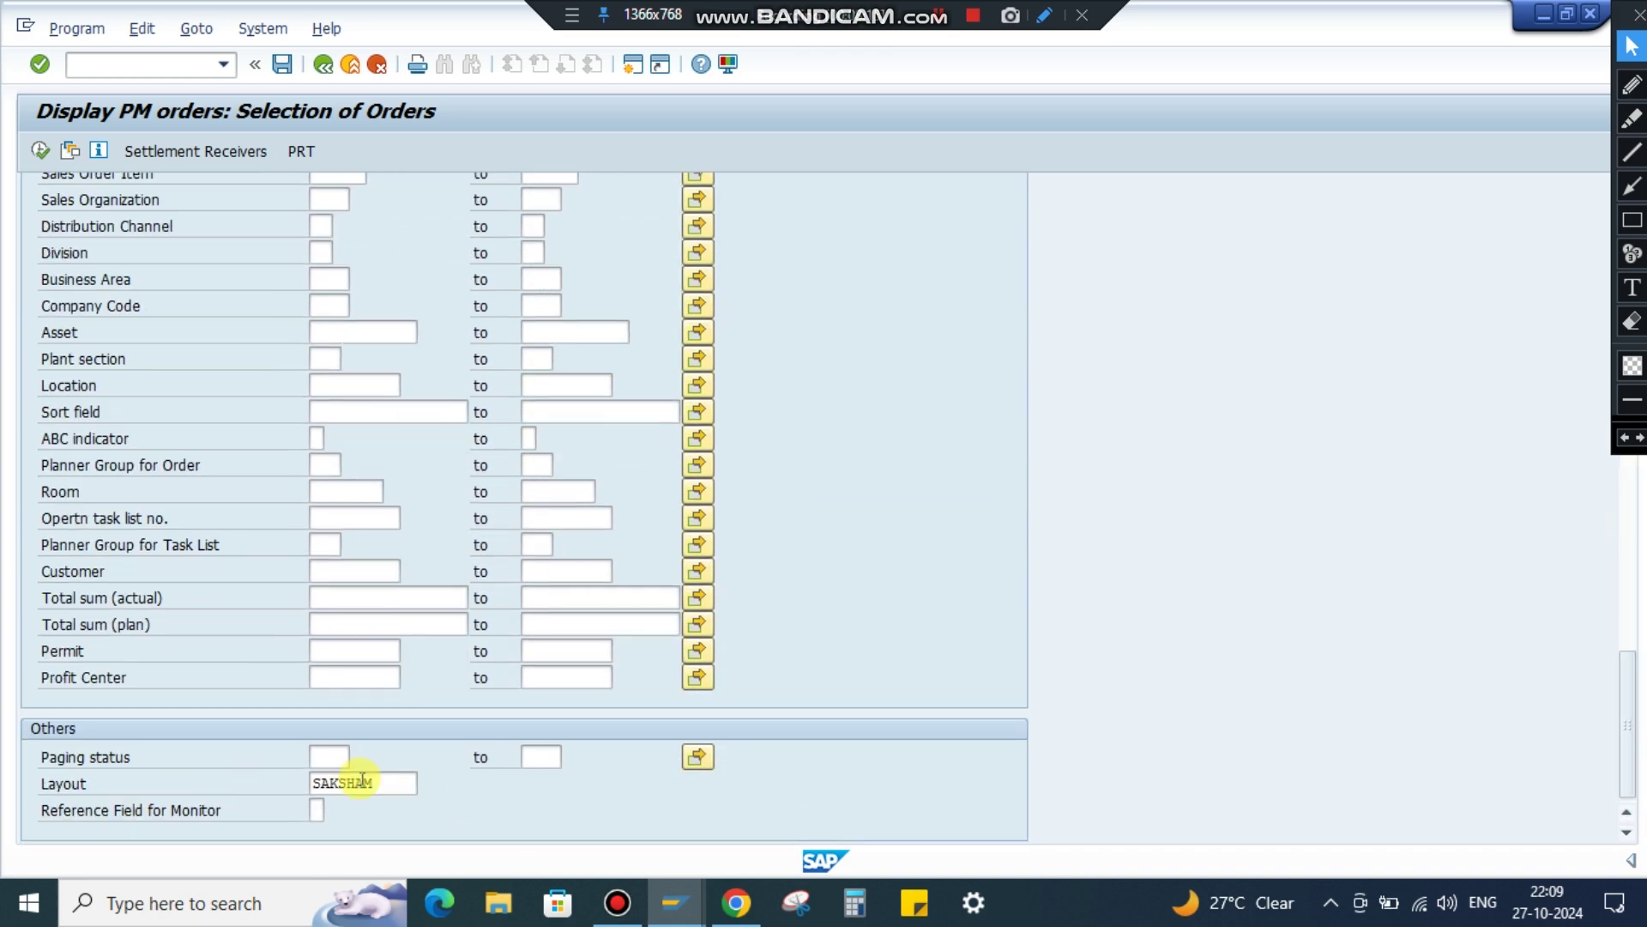
# Step: Switch back to the purchase requisition session, check its selection fields for a layout setting, and run the report
pyautogui.click(679, 901)
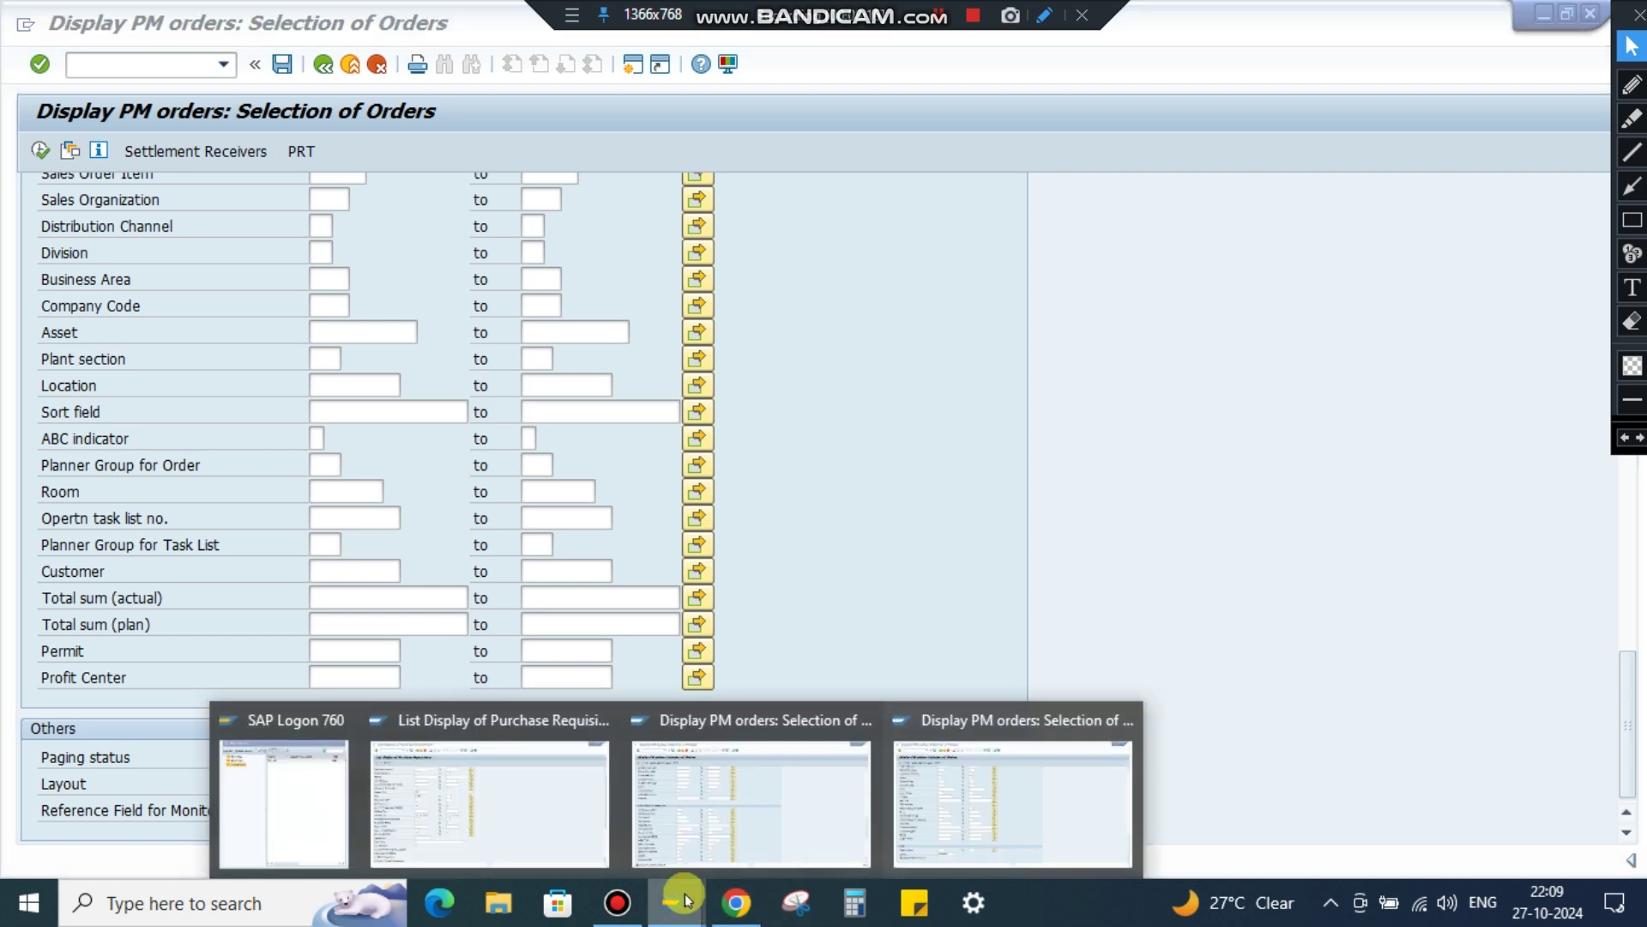
pyautogui.click(533, 759)
pyautogui.scroll(-4, 497, 729)
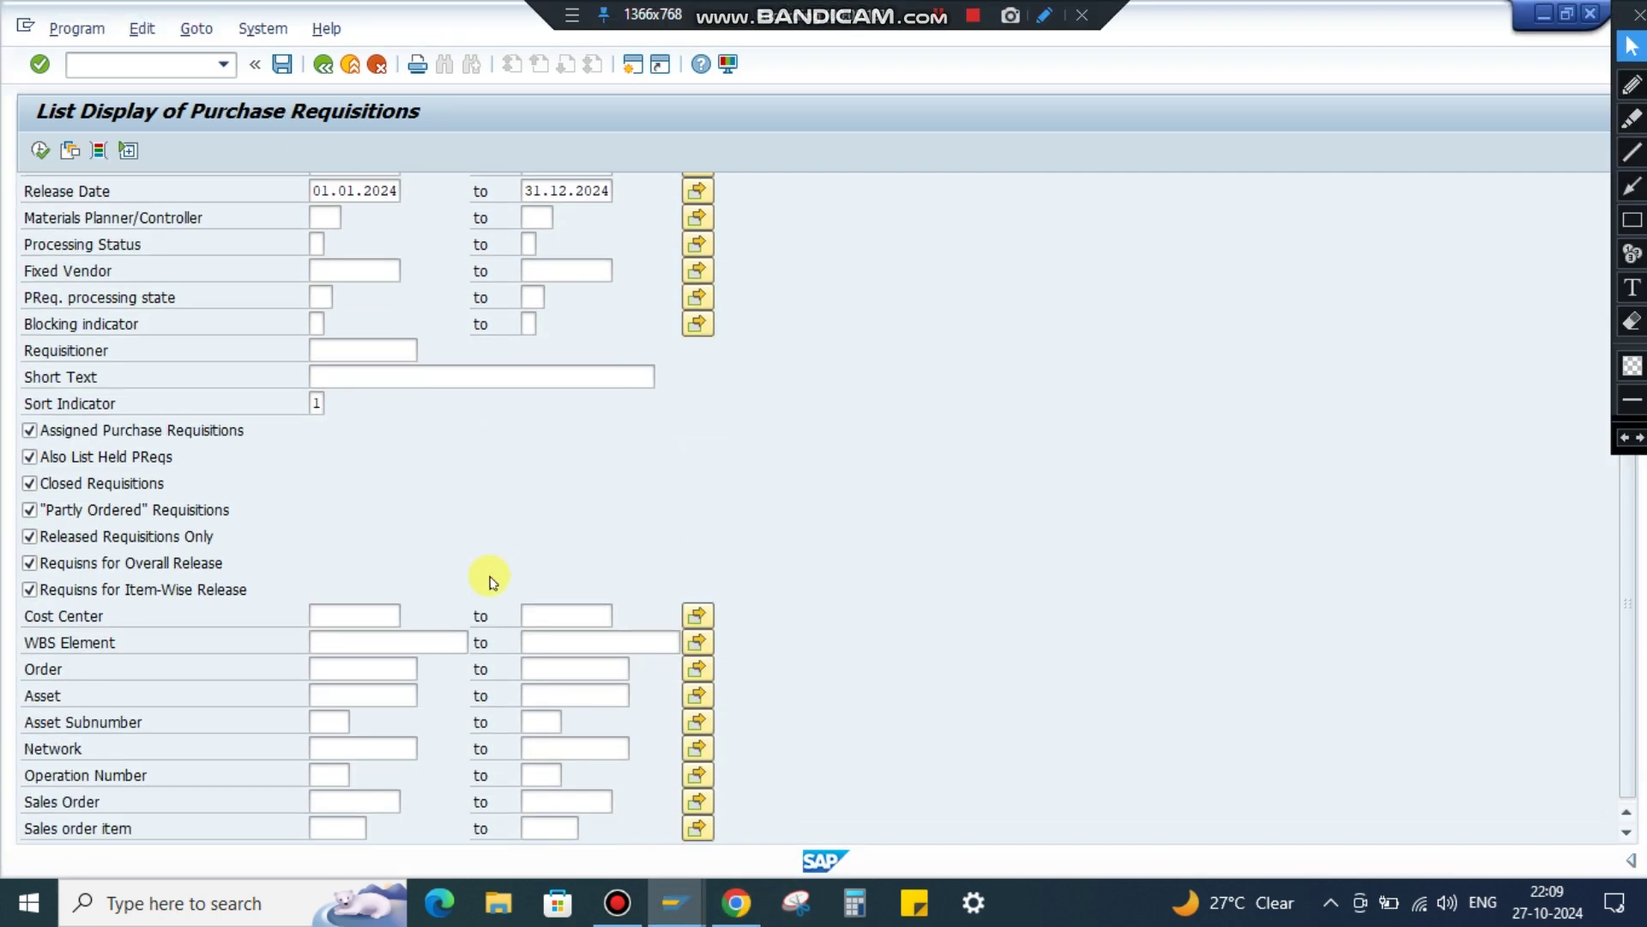
pyautogui.scroll(5, 493, 582)
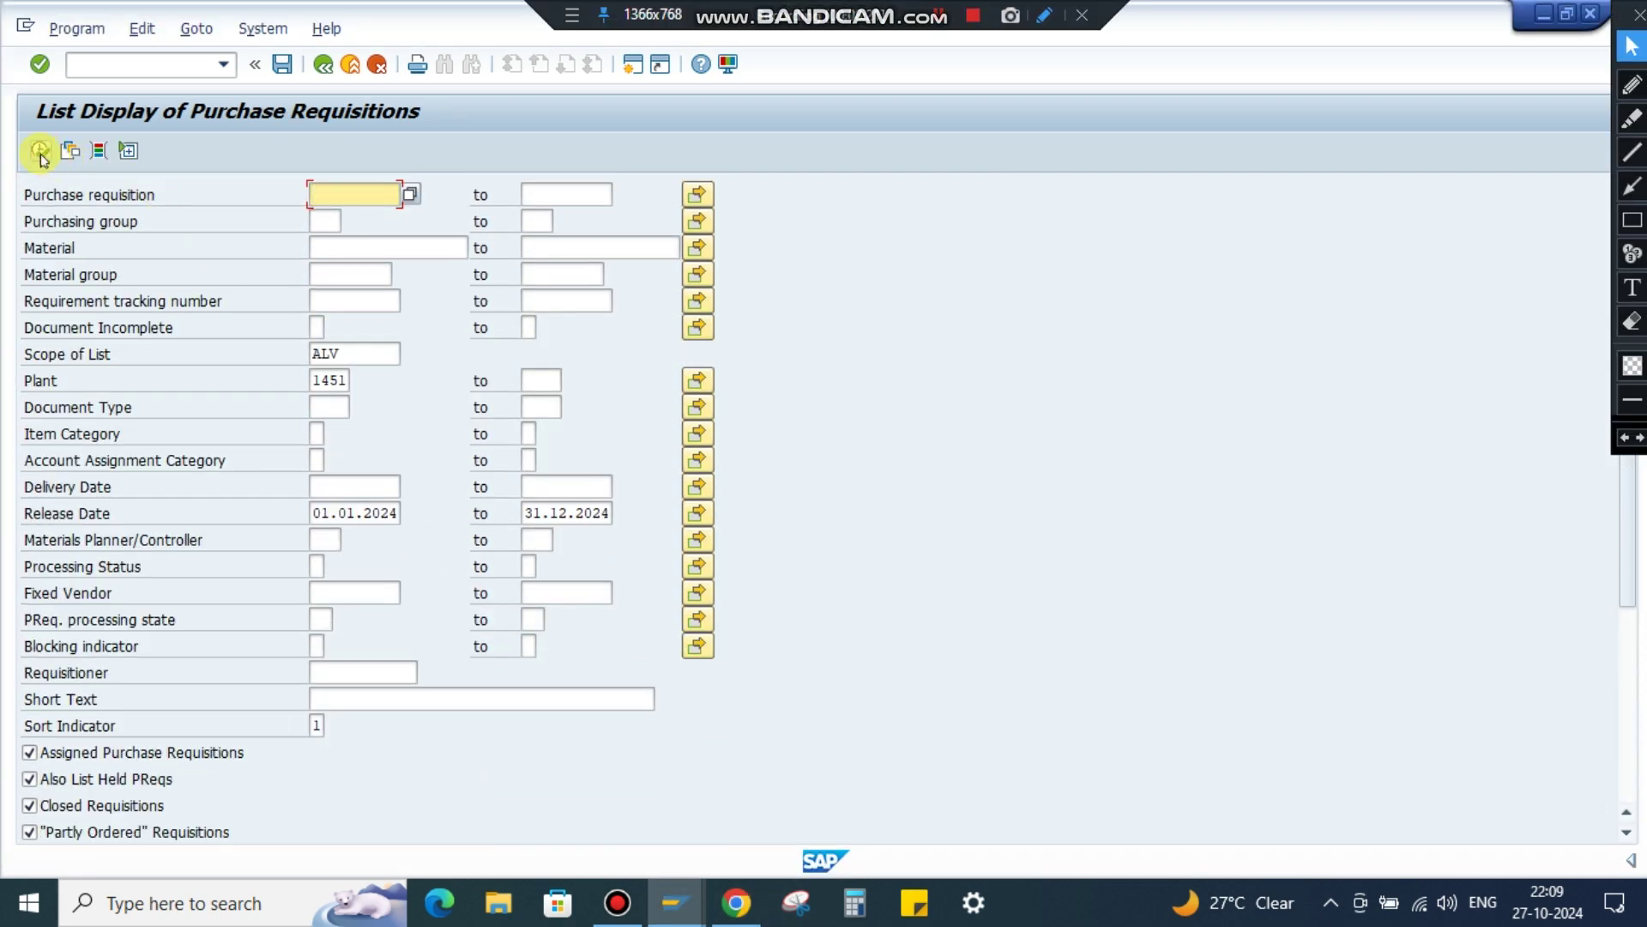
pyautogui.click(40, 152)
# Step: Apply the SAKSHAM layout to the rerun purchase requisition list
pyautogui.click(408, 30)
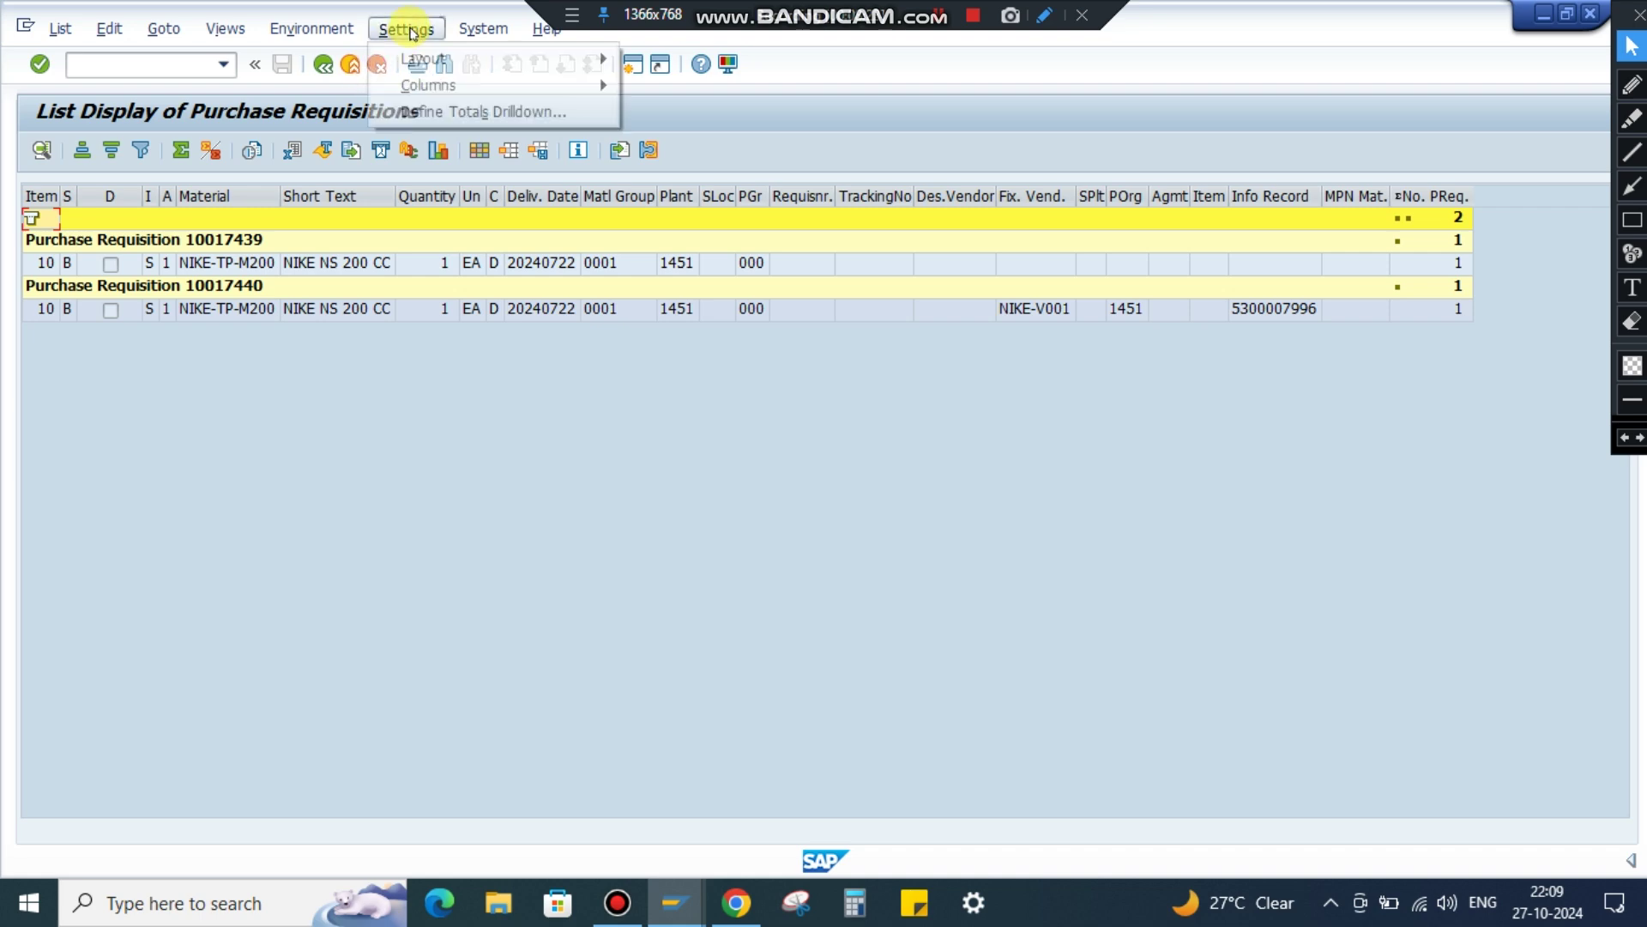
pyautogui.moveTo(551, 59)
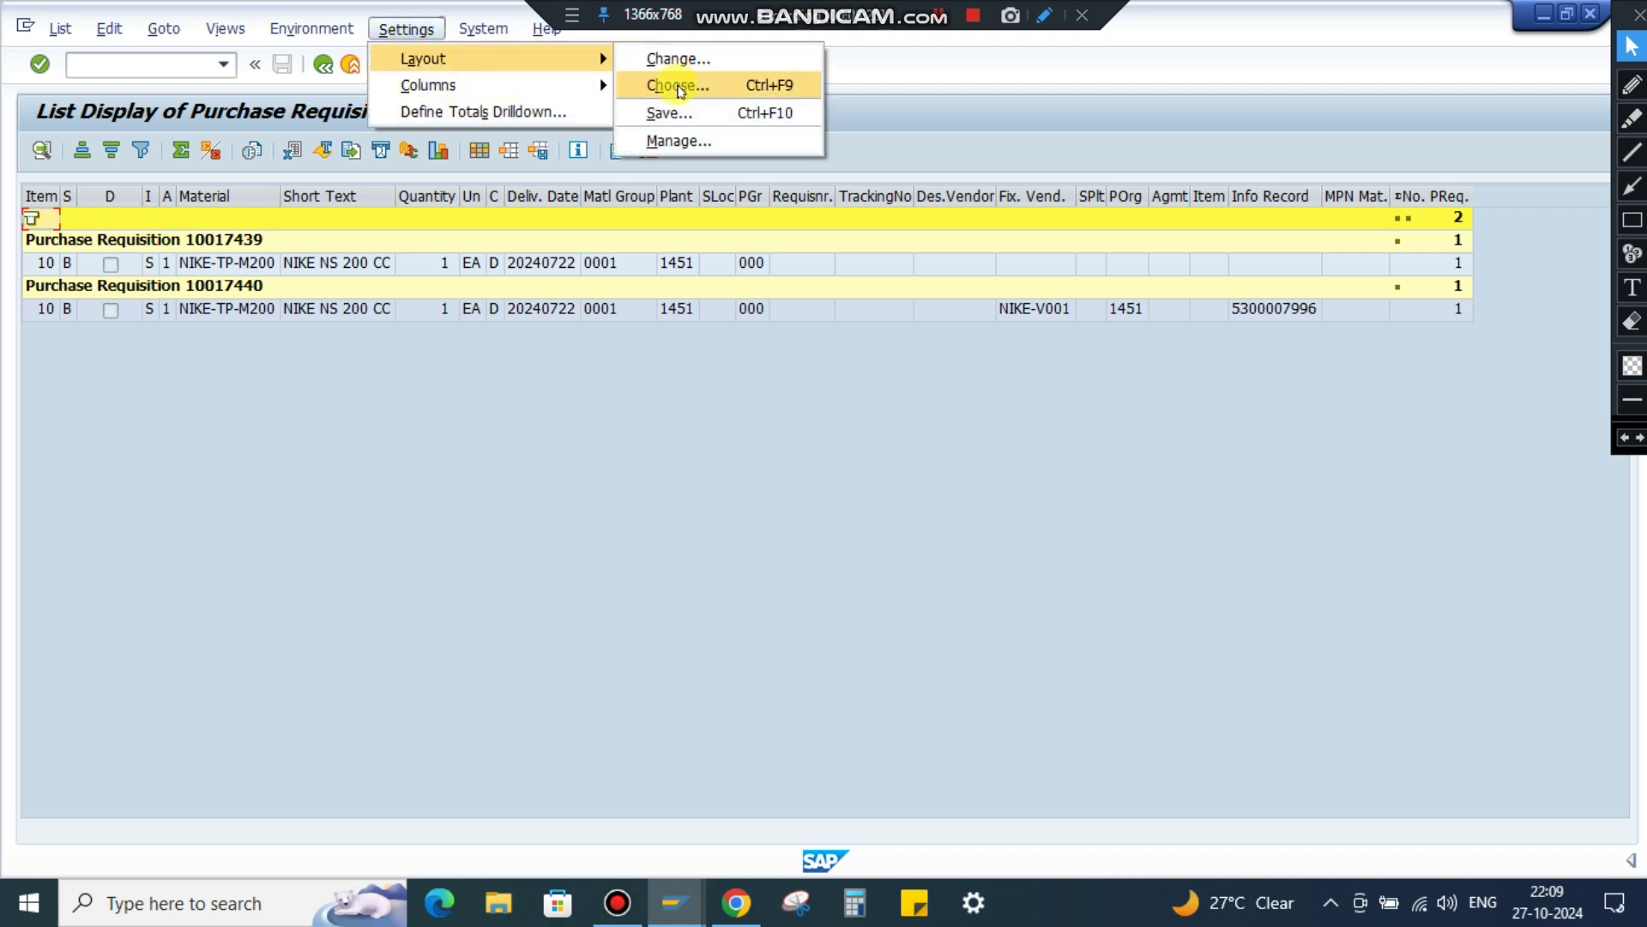
pyautogui.click(679, 86)
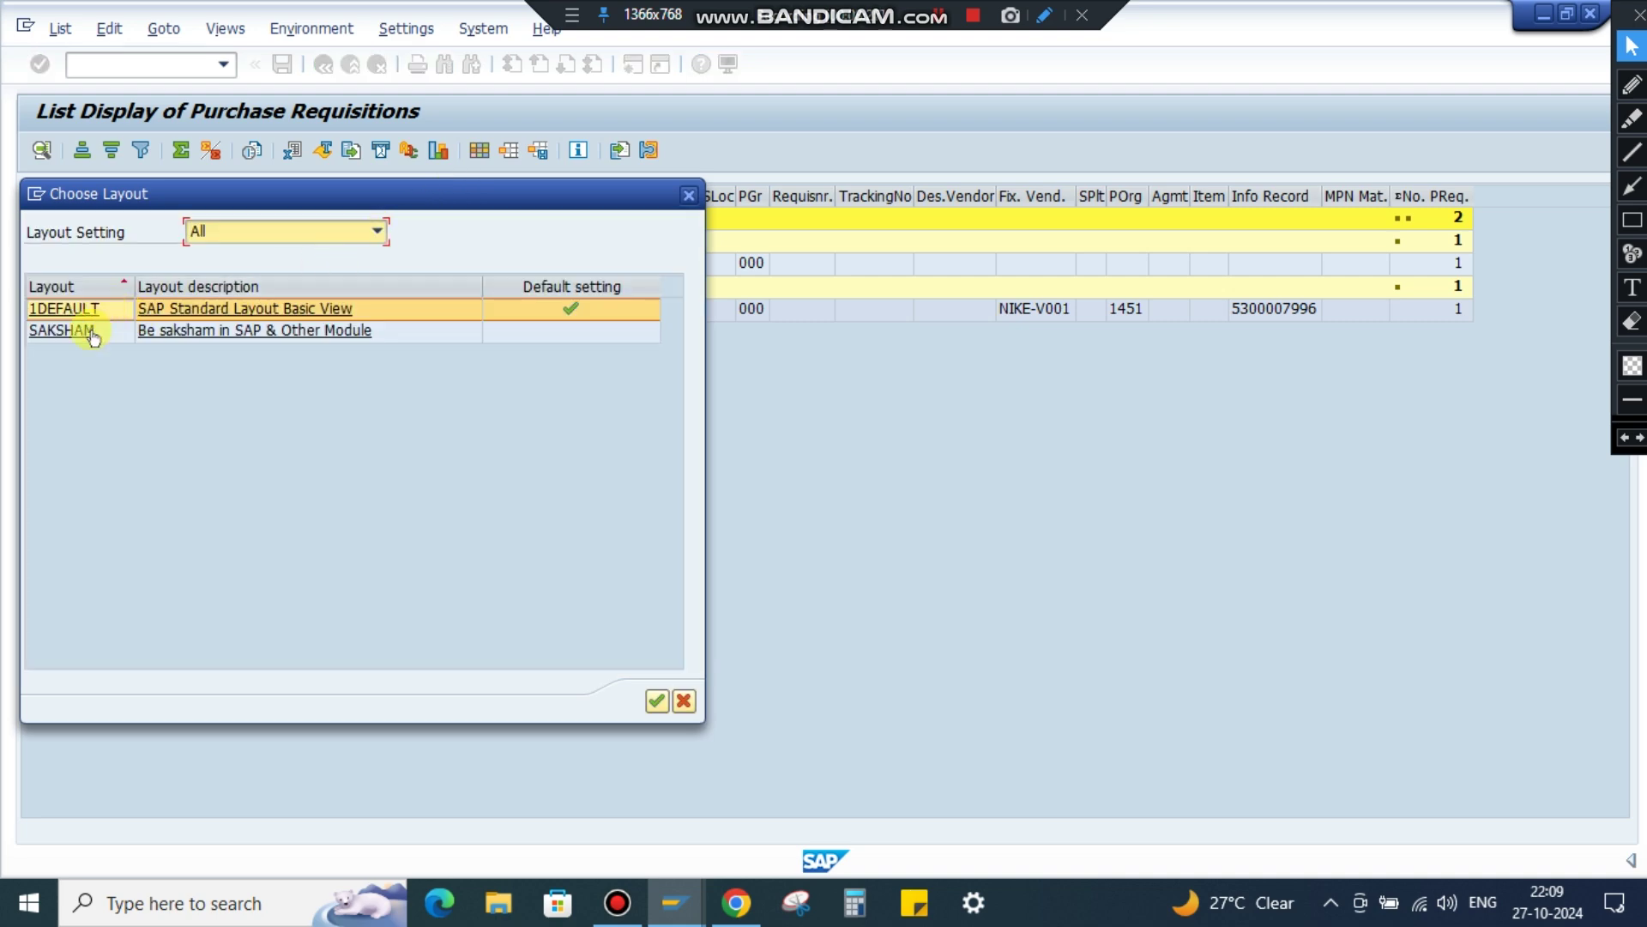
pyautogui.click(68, 331)
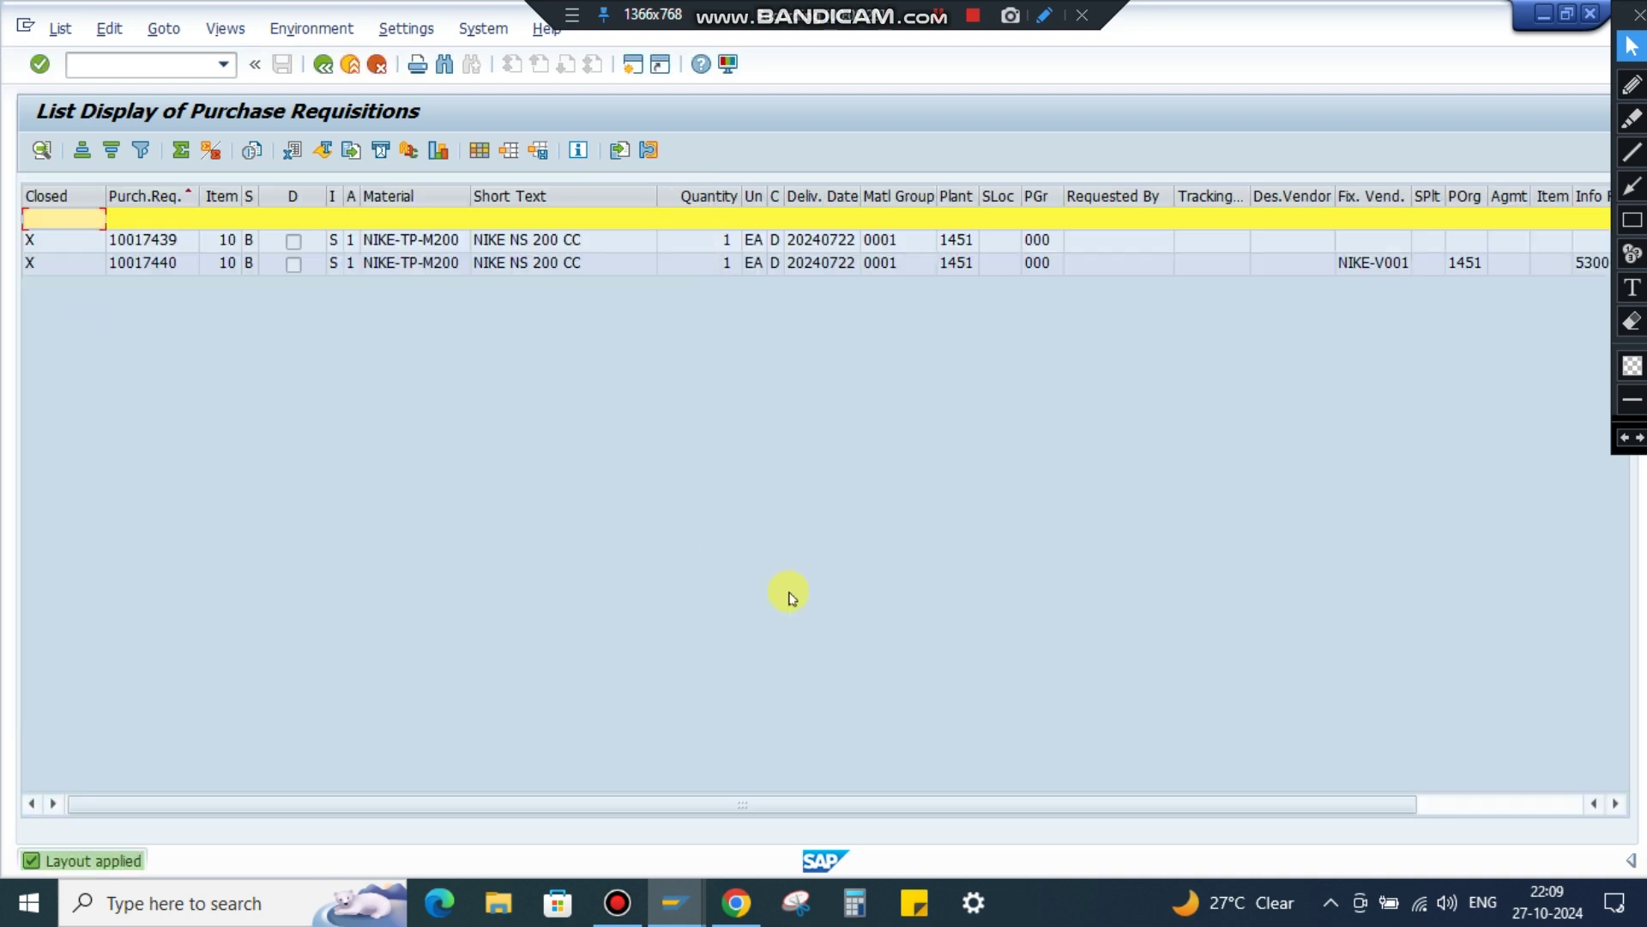